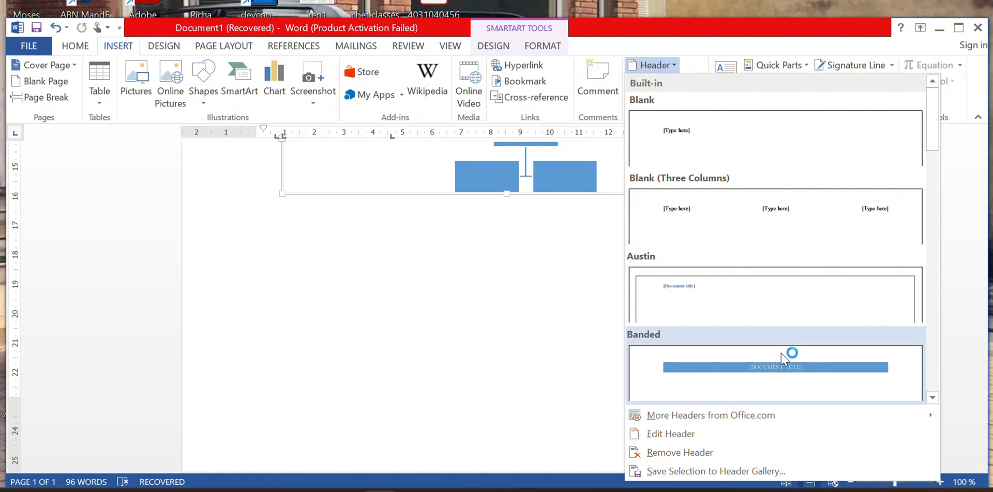
# Insert the Banded header and replace its title placeholder with MICROSOFT WORD.
pyautogui.click(763, 381)
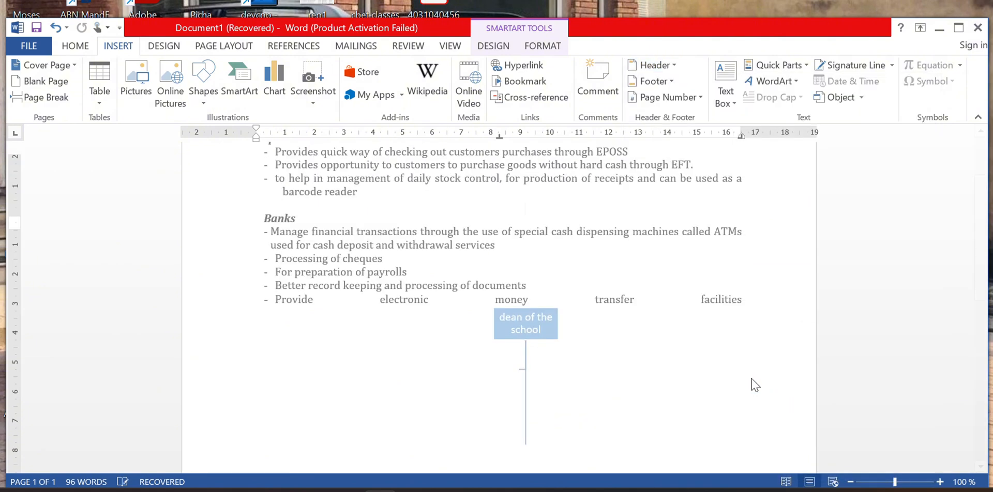
pyautogui.click(539, 200)
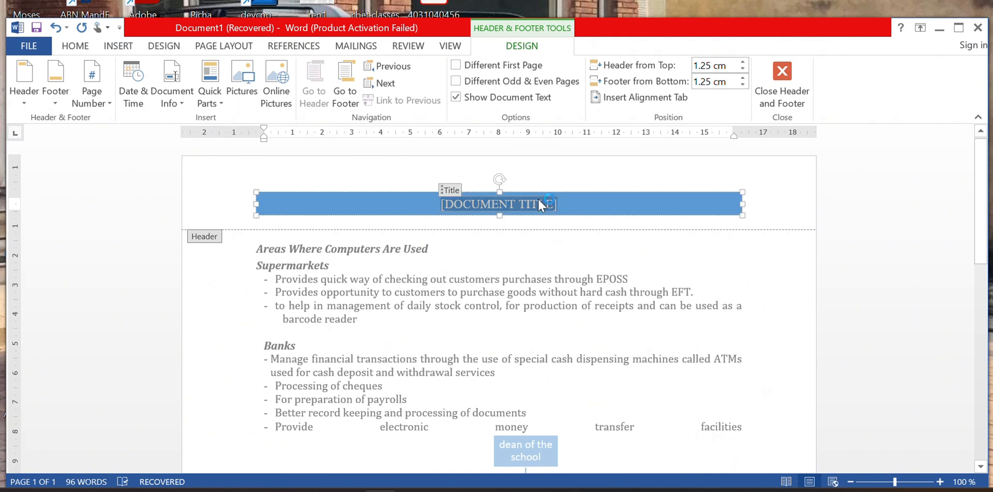
pyautogui.press('BackSpace')
pyautogui.write('M')
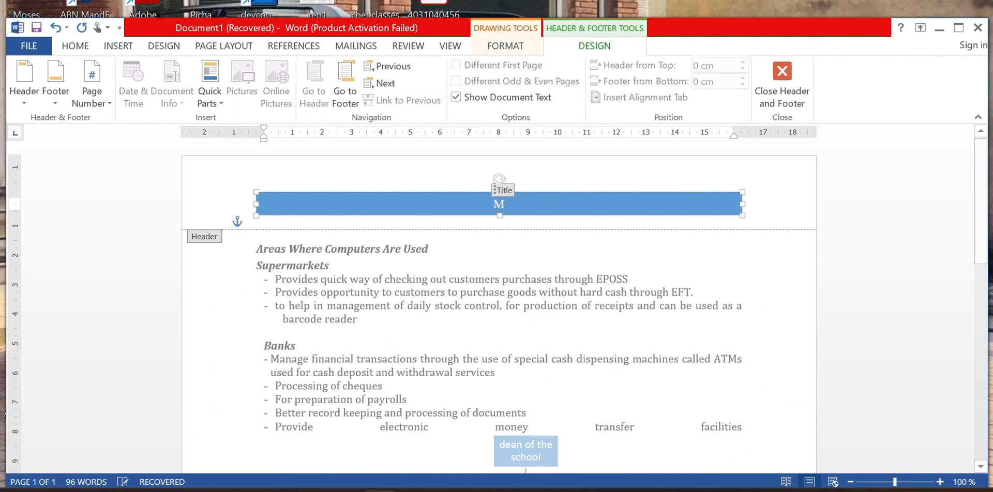
pyautogui.write('ICROSO')
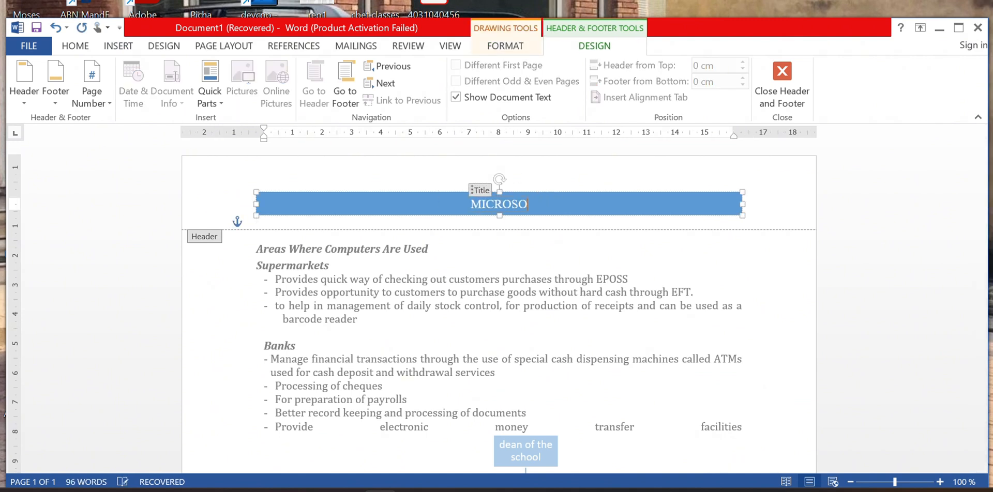
pyautogui.write('FT WORD')
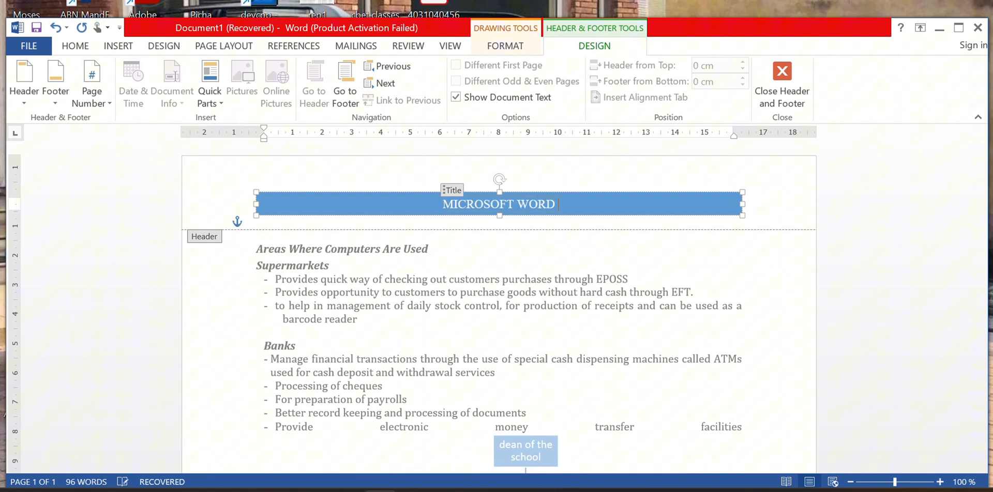
pyautogui.scroll(-15, 651, 282)
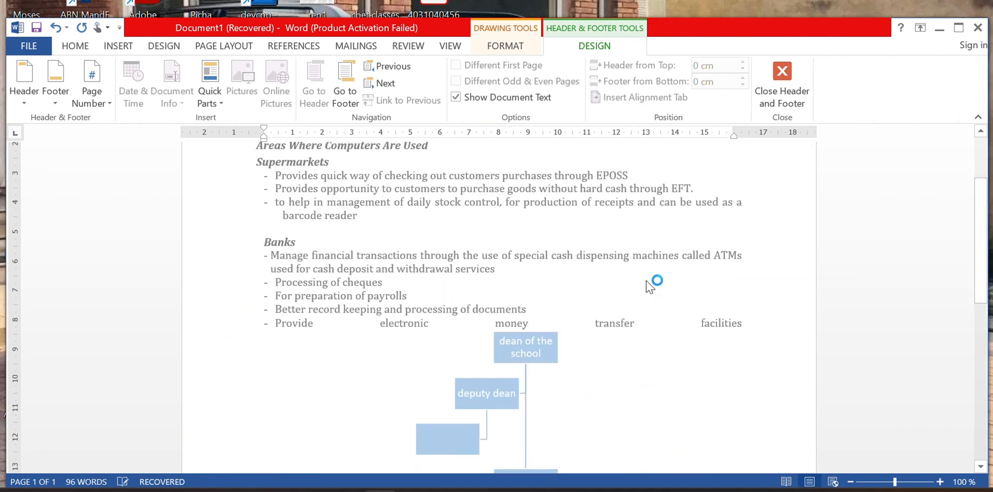
# Exit the header and put the cursor on the line below the org chart.
pyautogui.doubleClick(636, 249)
pyautogui.scroll(-3, 637, 249)
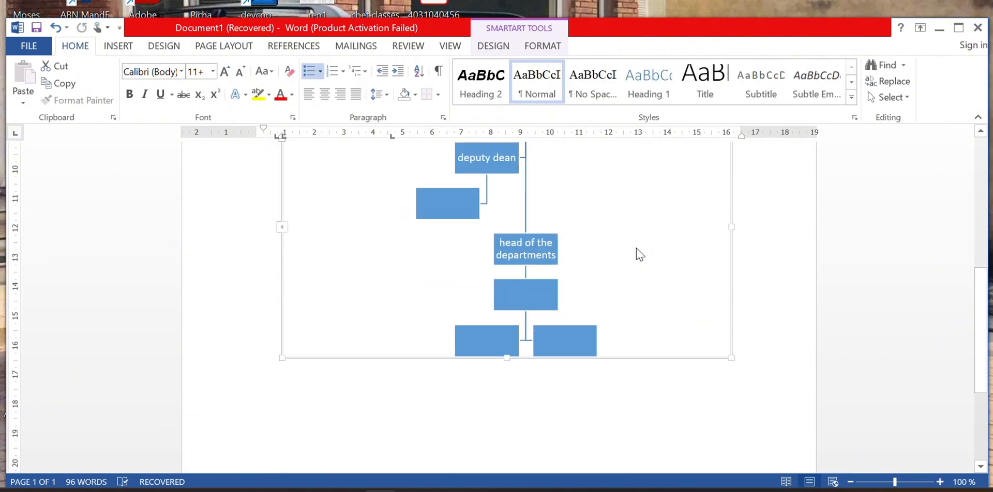
pyautogui.scroll(7, 637, 249)
pyautogui.scroll(-8, 641, 251)
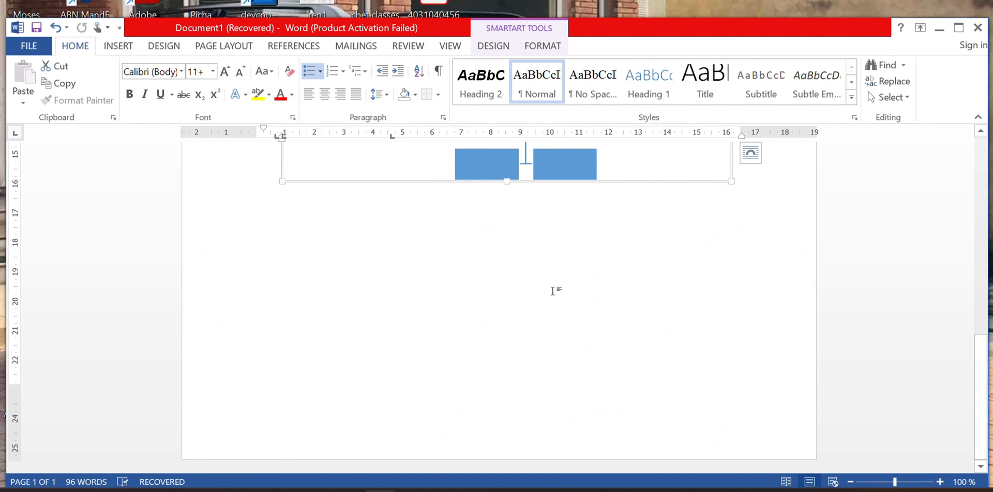
pyautogui.click(604, 316)
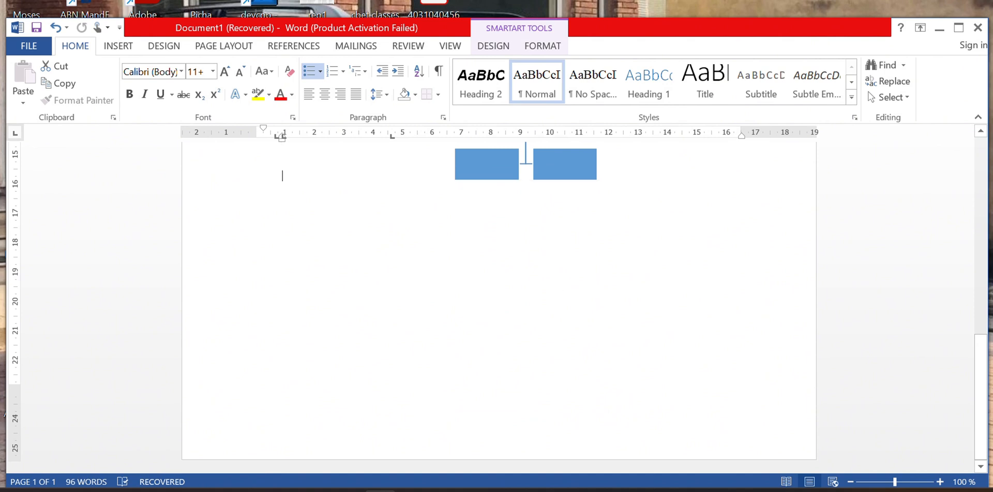
pyautogui.scroll(8, 494, 269)
pyautogui.scroll(-8, 494, 269)
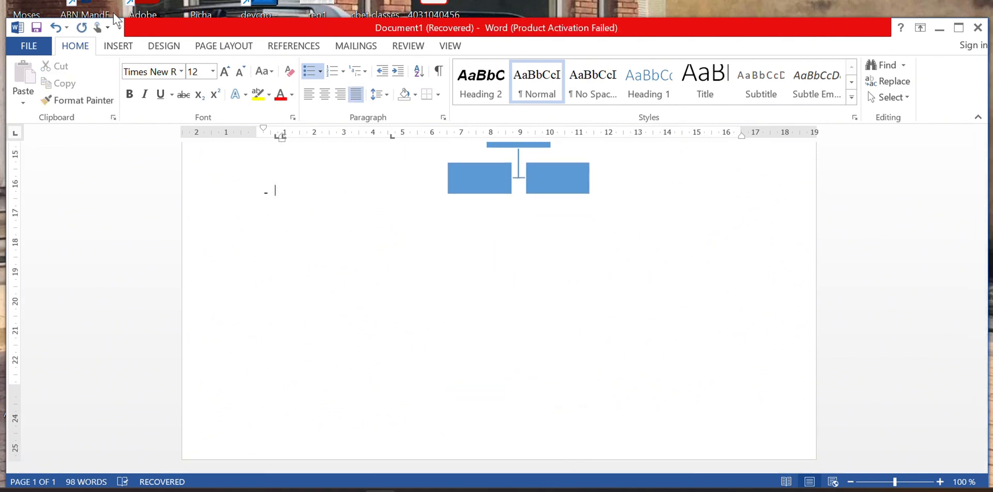
# Insert a blank page after the org chart and review the three resulting pages.
pyautogui.click(135, 47)
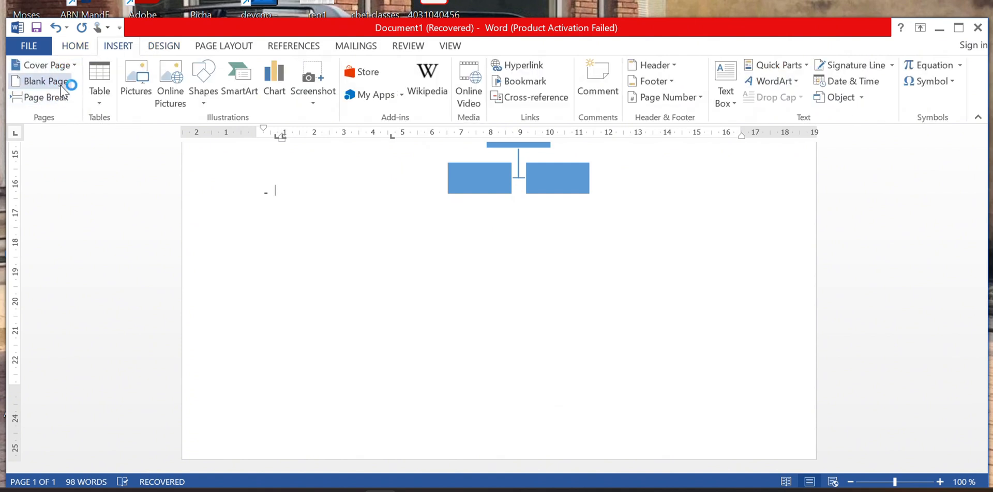
pyautogui.click(46, 81)
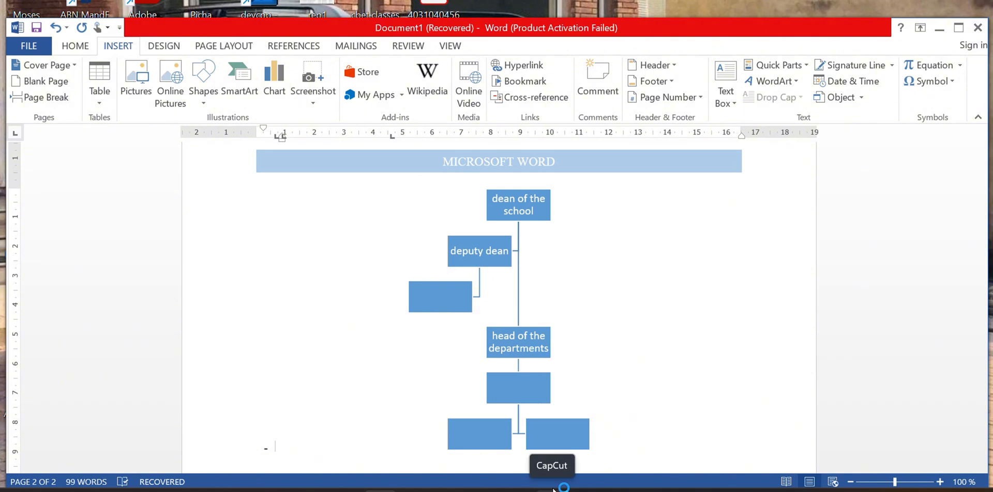
pyautogui.scroll(10, 545, 309)
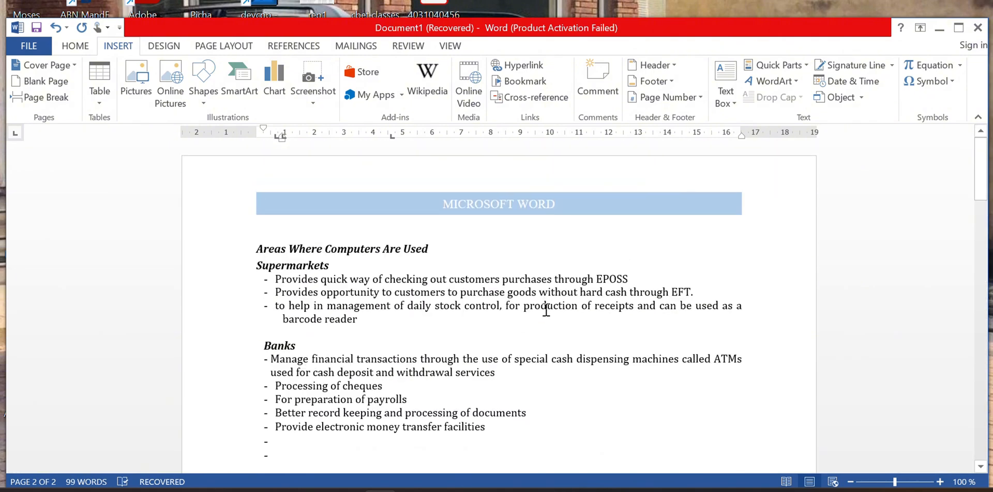
pyautogui.scroll(-6, 544, 309)
pyautogui.scroll(-15, 544, 309)
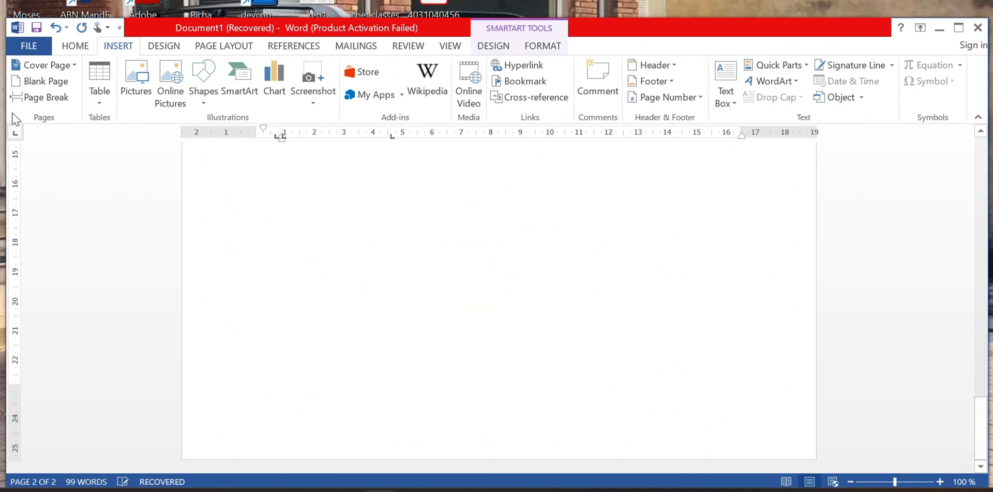
pyautogui.scroll(5, 356, 310)
pyautogui.scroll(-3, 362, 350)
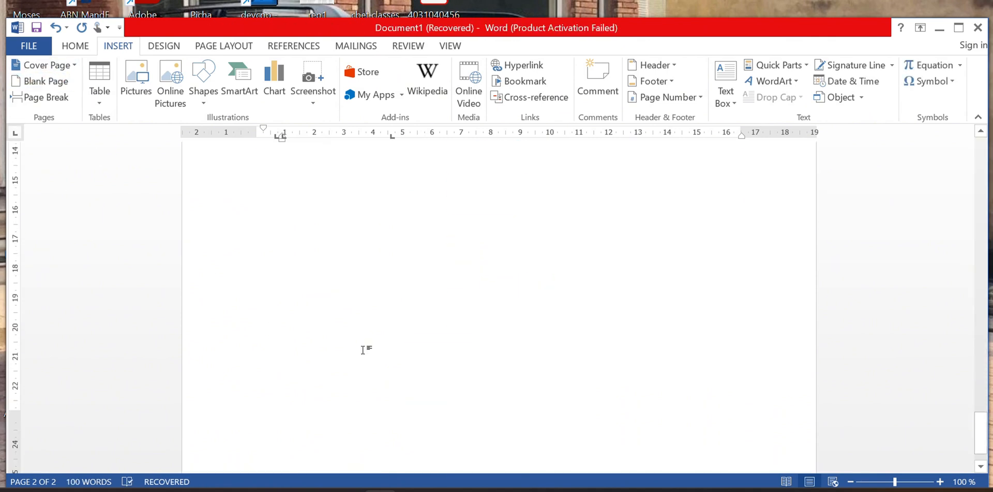
pyautogui.scroll(10, 362, 347)
pyautogui.scroll(5, 363, 337)
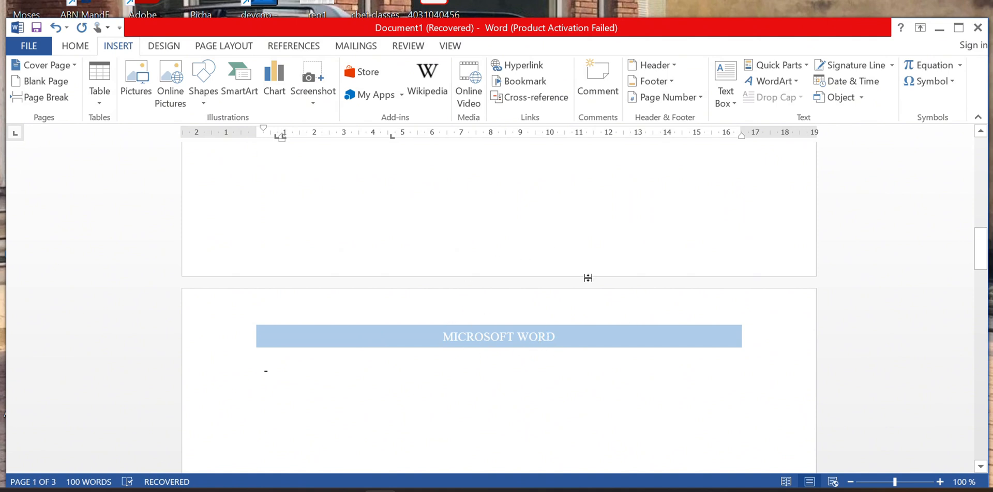
# Insert the Austin page-number footer and select its 'this my original work' text.
pyautogui.click(672, 81)
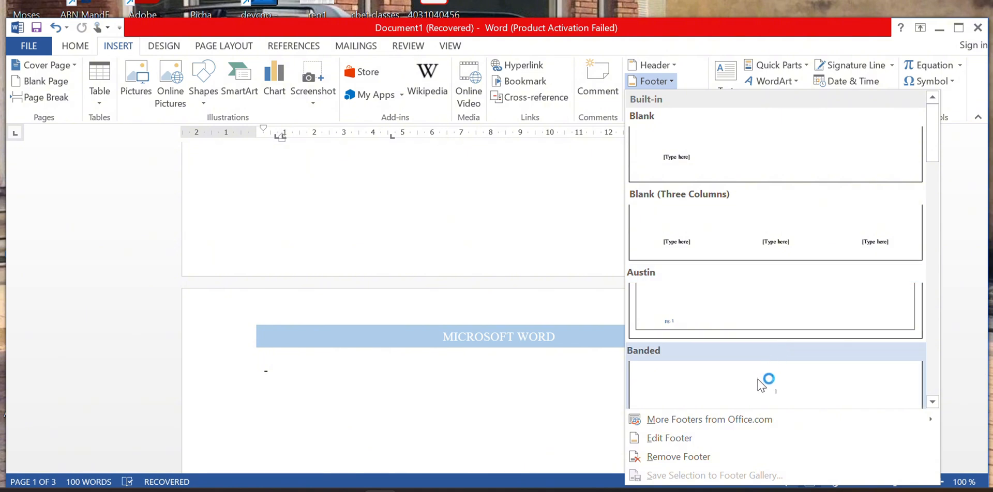
pyautogui.click(706, 314)
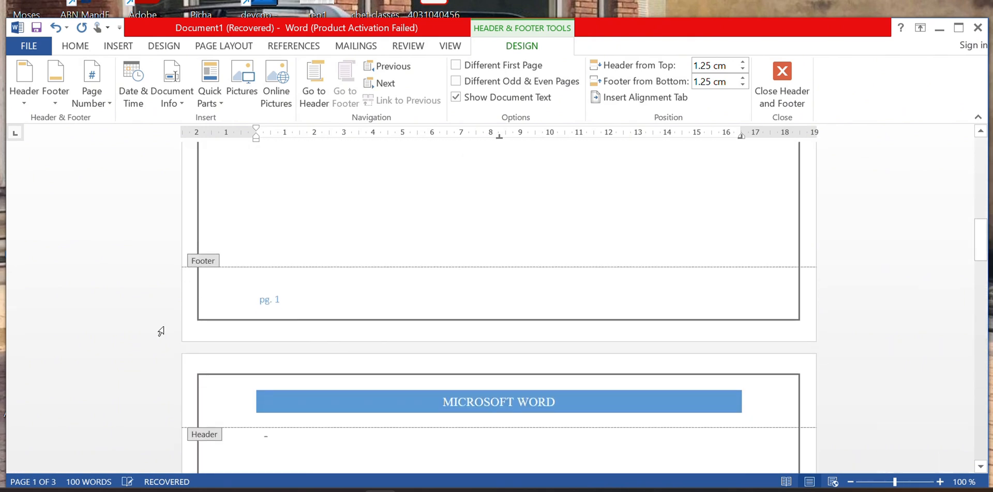
pyautogui.click(273, 309)
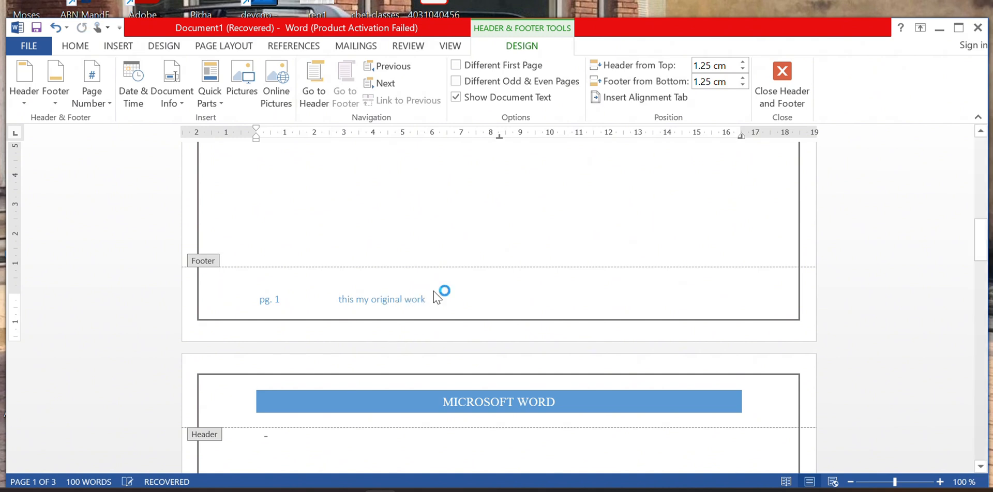
pyautogui.click(348, 288)
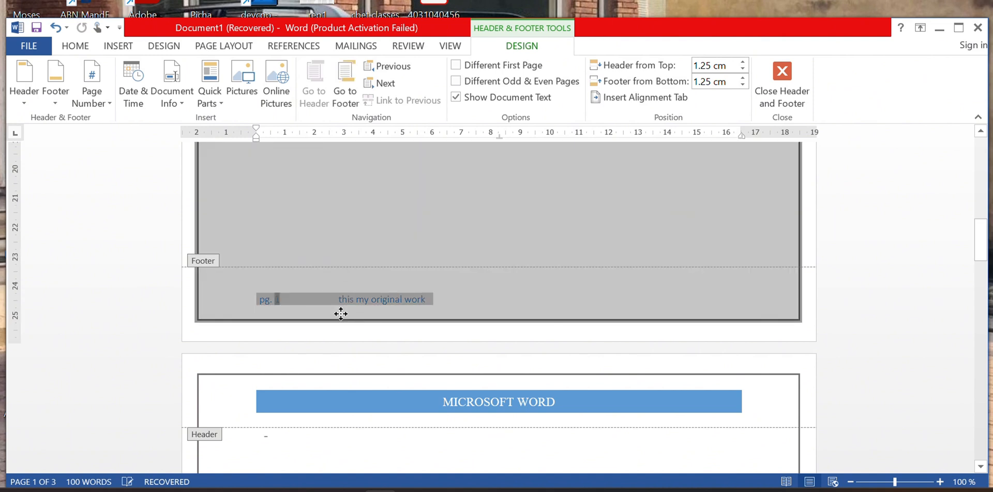
pyautogui.moveTo(434, 303); pyautogui.dragTo(337, 299)
# Make the footer text uppercase, centred and dark green, then close the footer.
pyautogui.click(85, 46)
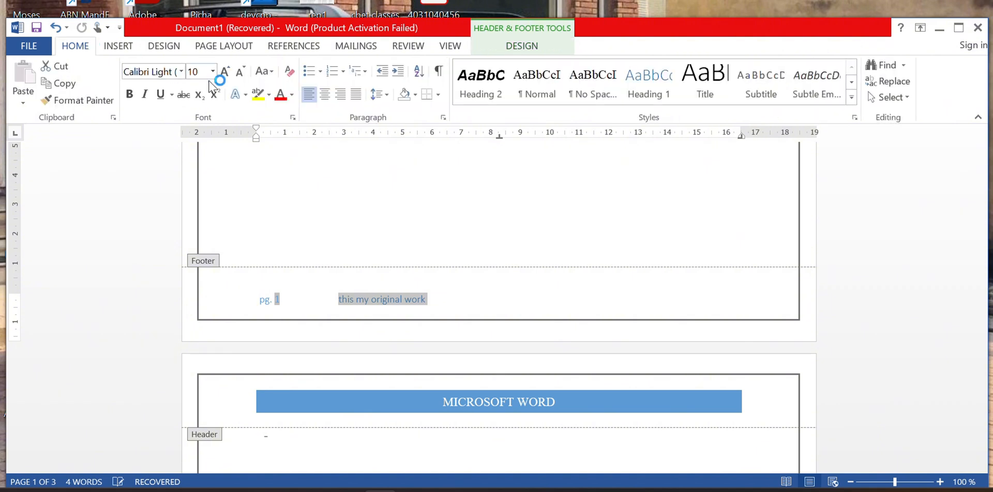
pyautogui.click(264, 71)
pyautogui.click(300, 123)
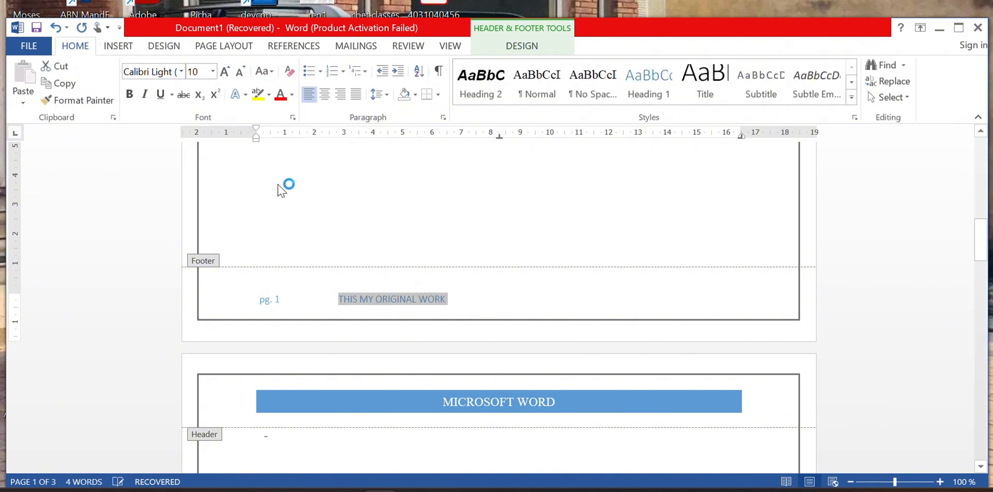
pyautogui.click(324, 94)
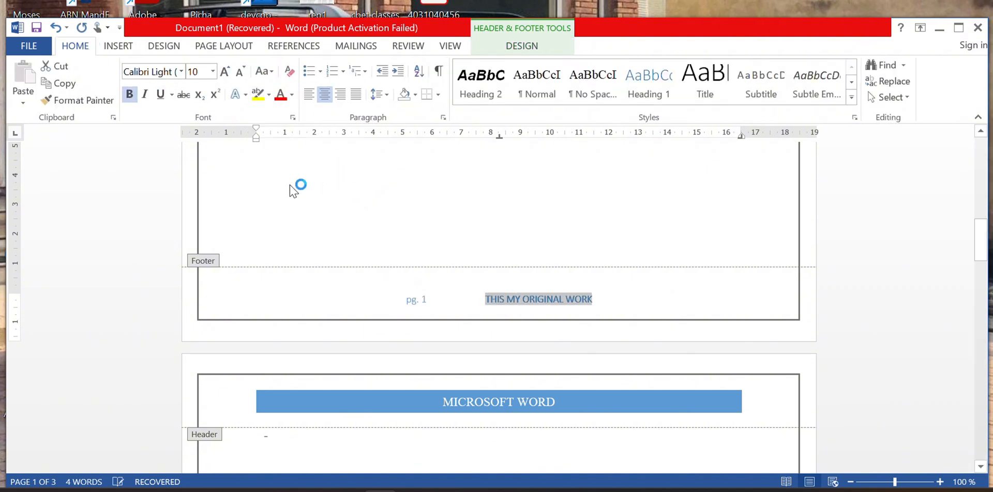
pyautogui.click(291, 94)
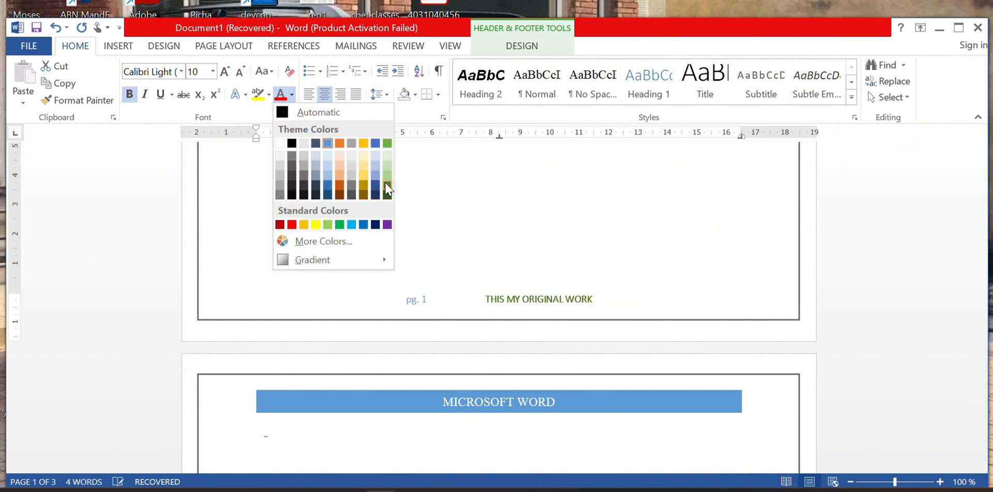
pyautogui.click(388, 193)
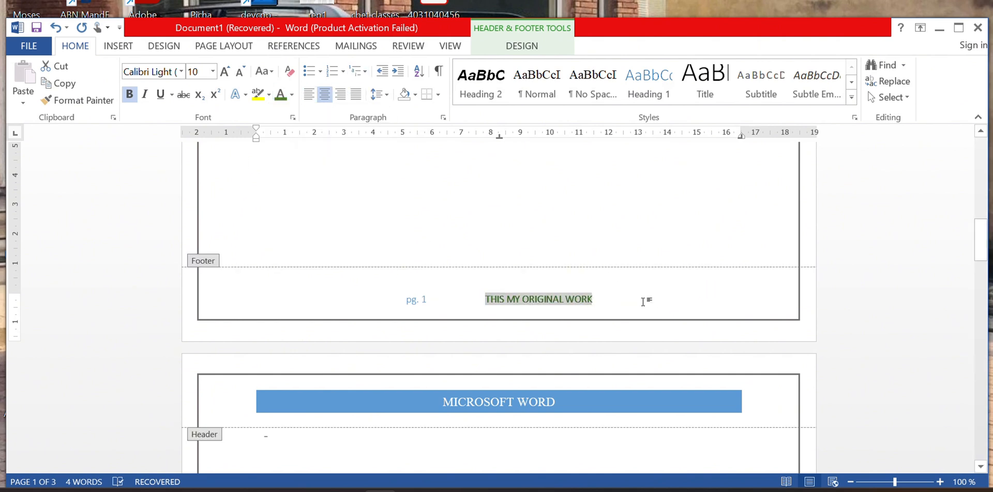
pyautogui.click(642, 299)
pyautogui.scroll(-10, 547, 310)
pyautogui.scroll(-10, 548, 305)
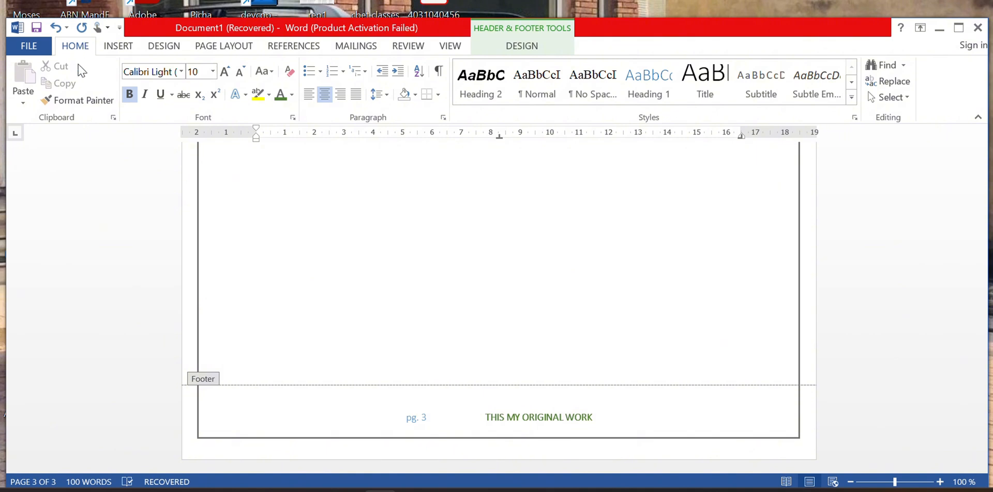
pyautogui.click(117, 48)
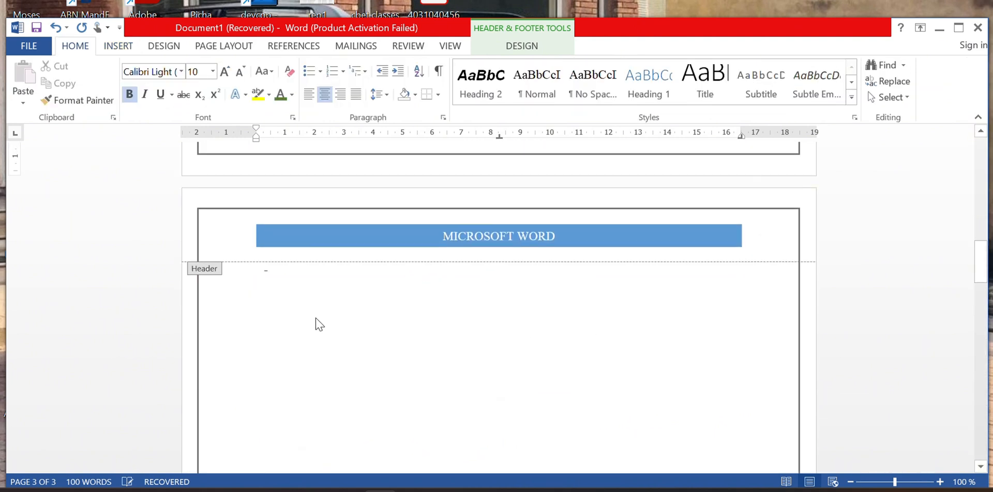
pyautogui.doubleClick(346, 304)
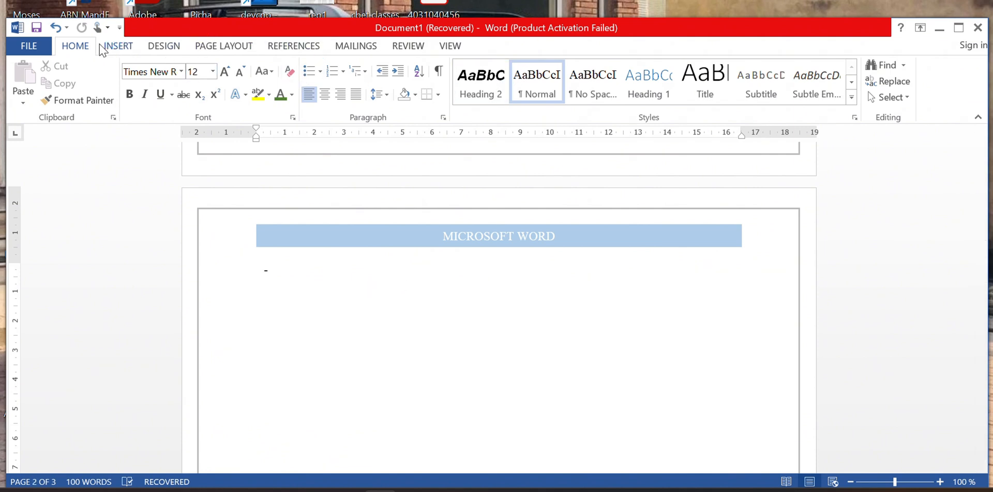
# Insert two Simple Text Box quote boxes and drag the second below the first.
pyautogui.click(115, 46)
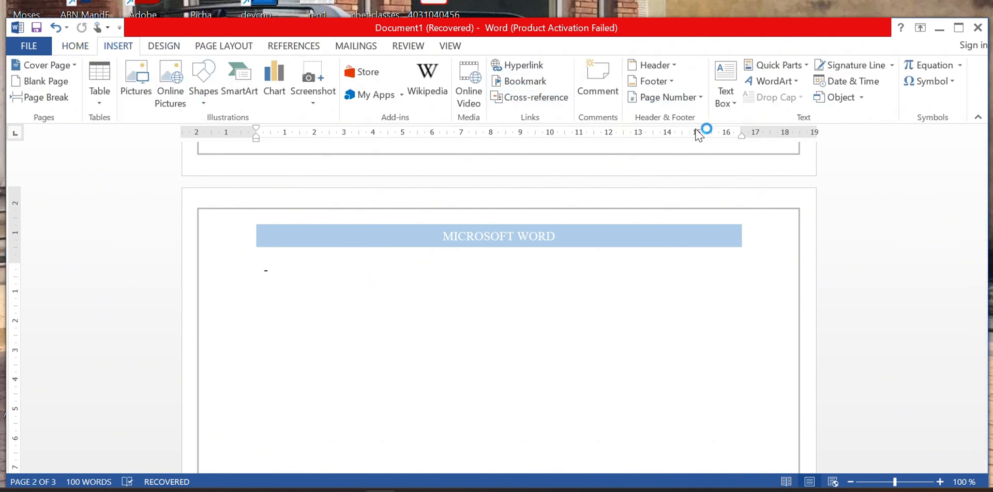
pyautogui.click(724, 90)
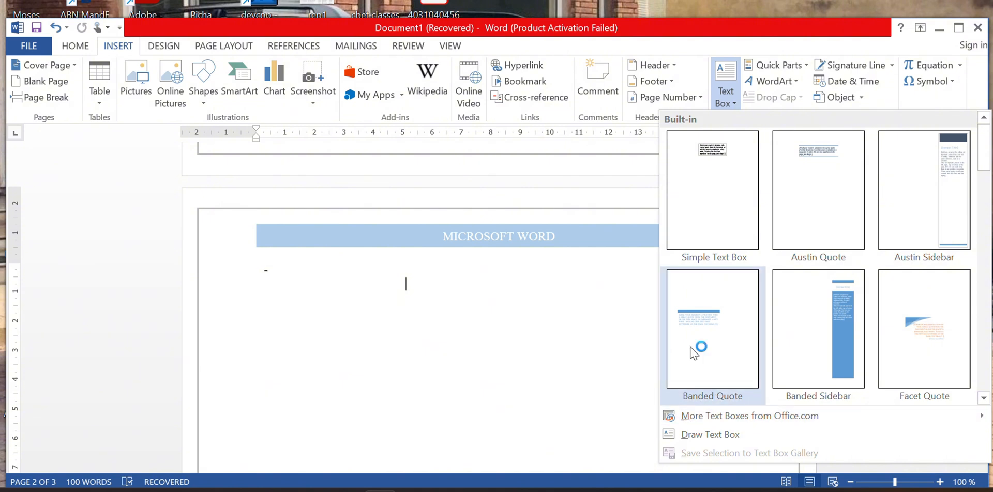
pyautogui.click(724, 197)
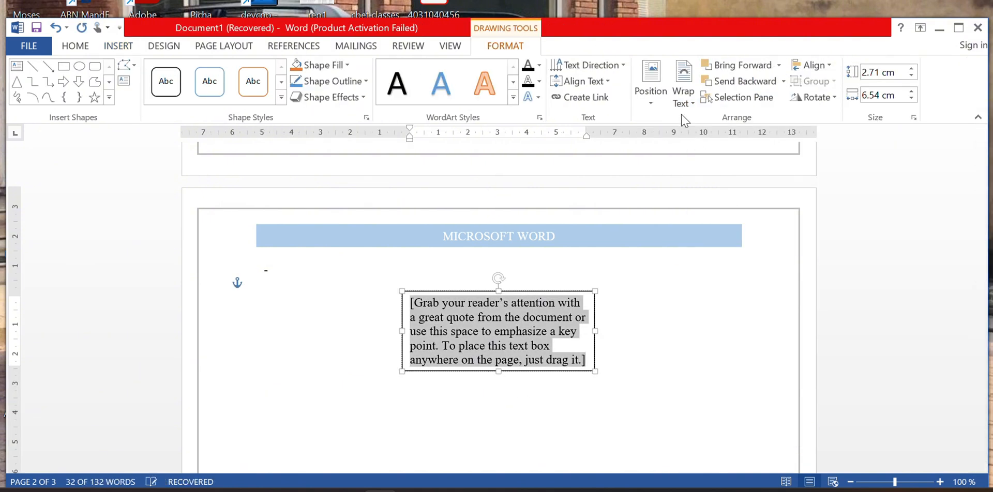
pyautogui.click(116, 47)
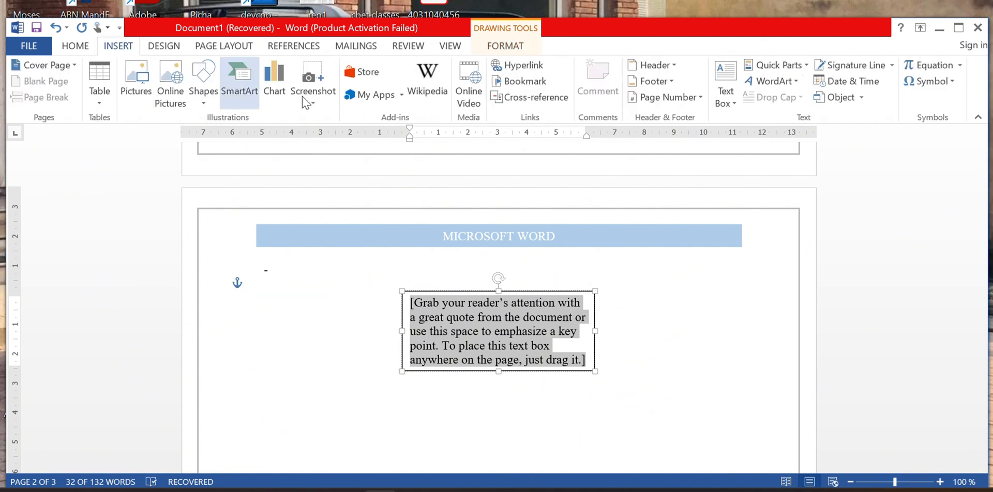
pyautogui.click(725, 93)
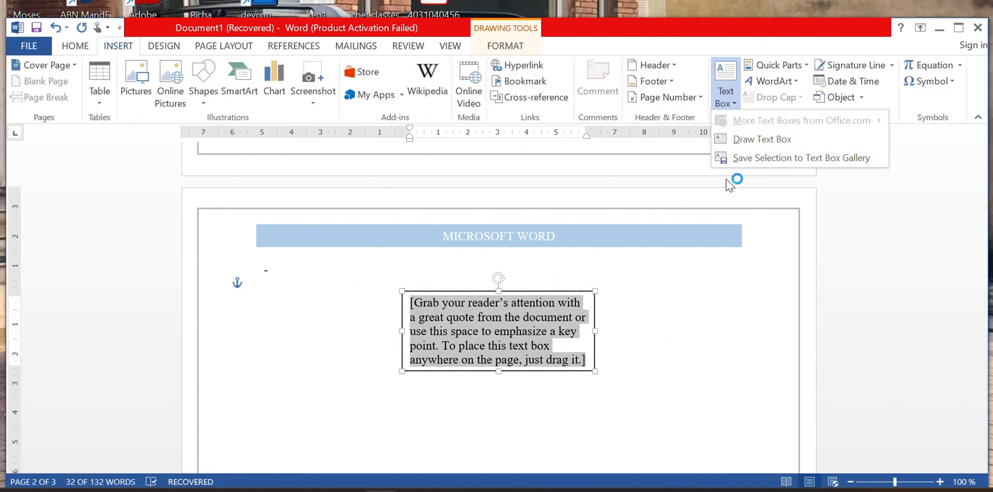
pyautogui.click(762, 139)
pyautogui.scroll(-3, 565, 156)
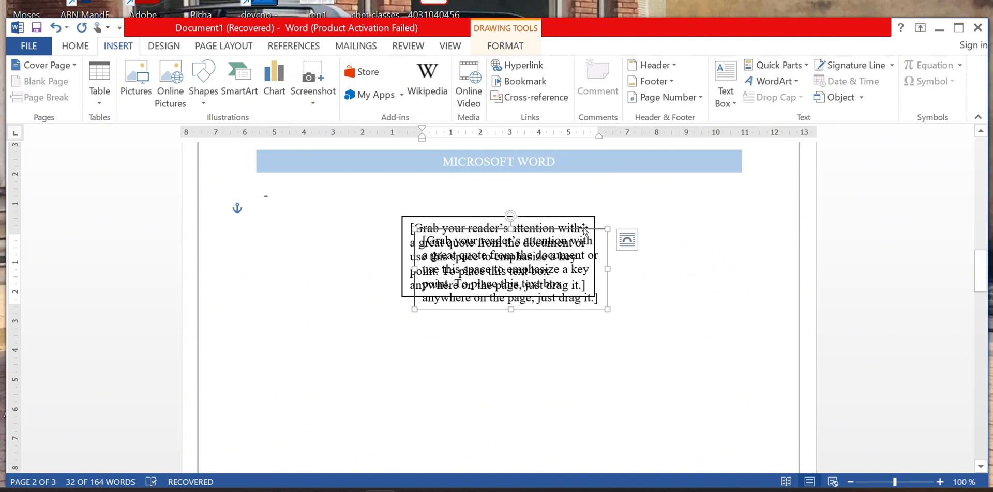
pyautogui.moveTo(583, 231); pyautogui.dragTo(557, 352)
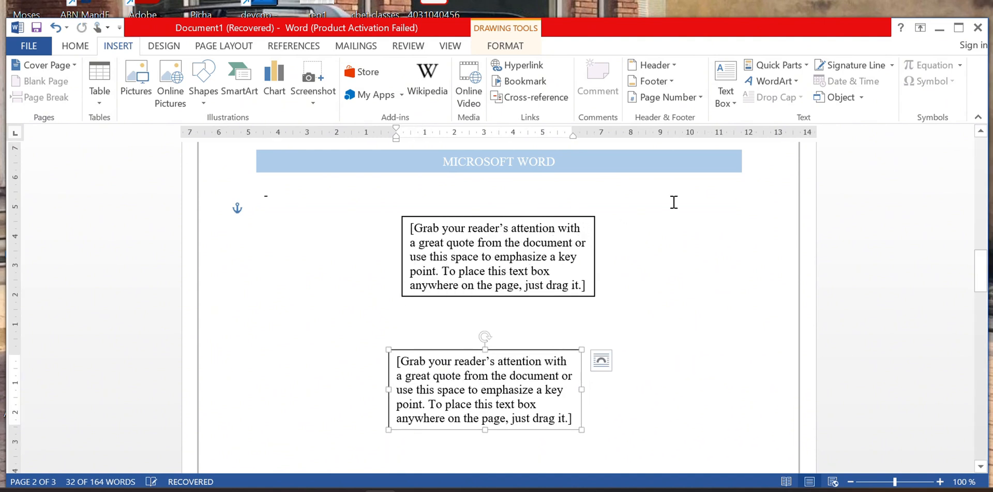
# Widen and heighten the upper text box and delete its placeholder text.
pyautogui.click(598, 263)
pyautogui.moveTo(595, 255); pyautogui.dragTo(712, 255)
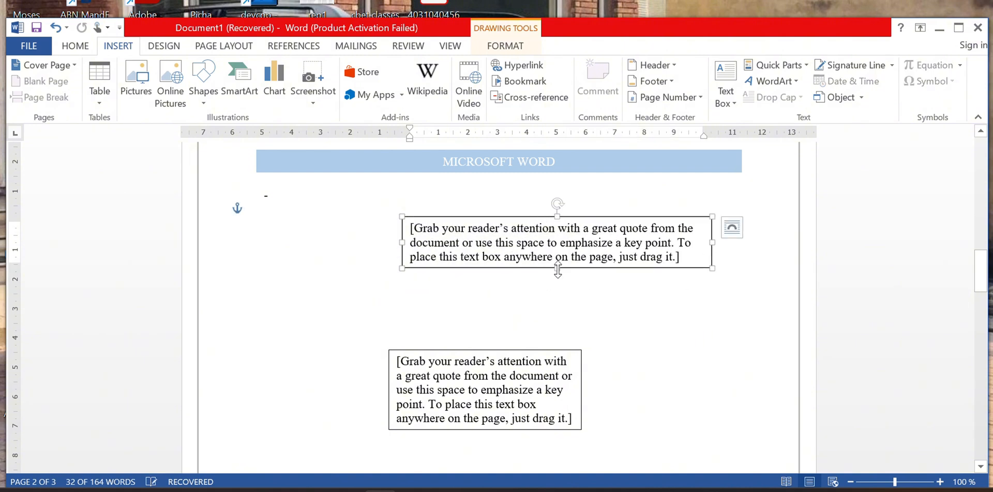
pyautogui.moveTo(557, 269); pyautogui.dragTo(557, 332)
pyautogui.click(523, 235)
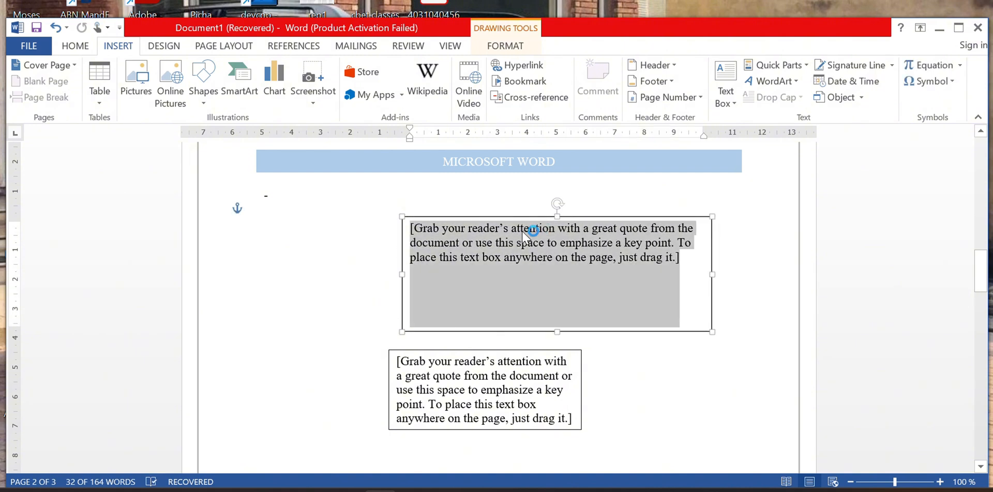
pyautogui.press('Delete')
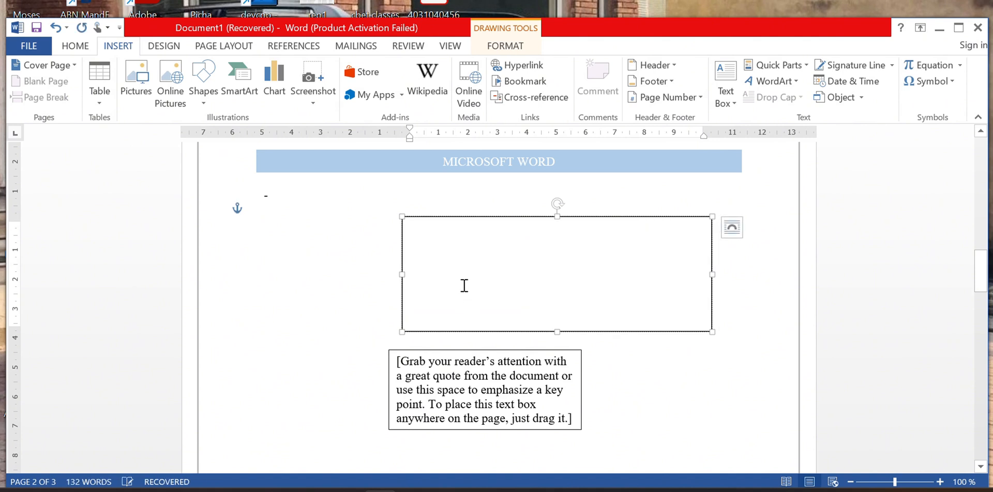
# Select the lower box's placeholder paragraph, then undo the last two edits.
pyautogui.click(456, 365)
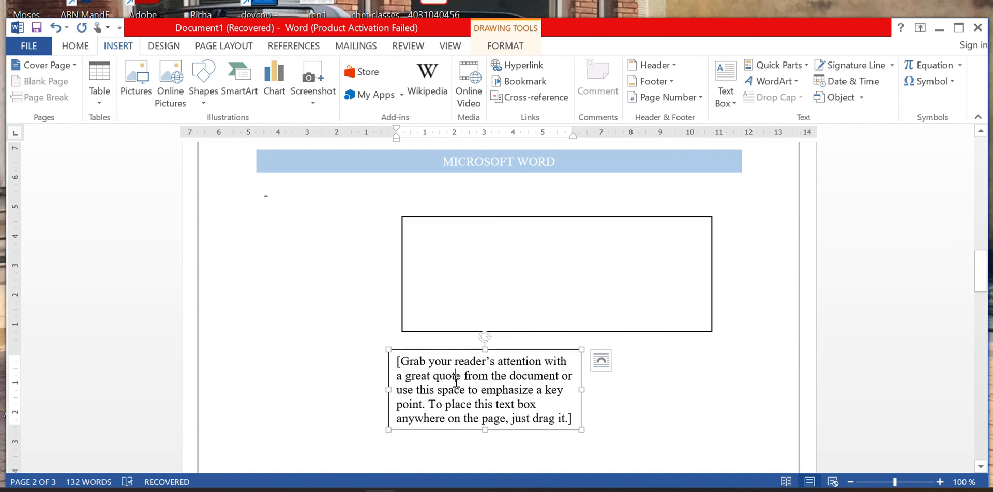
pyautogui.tripleClick(456, 381)
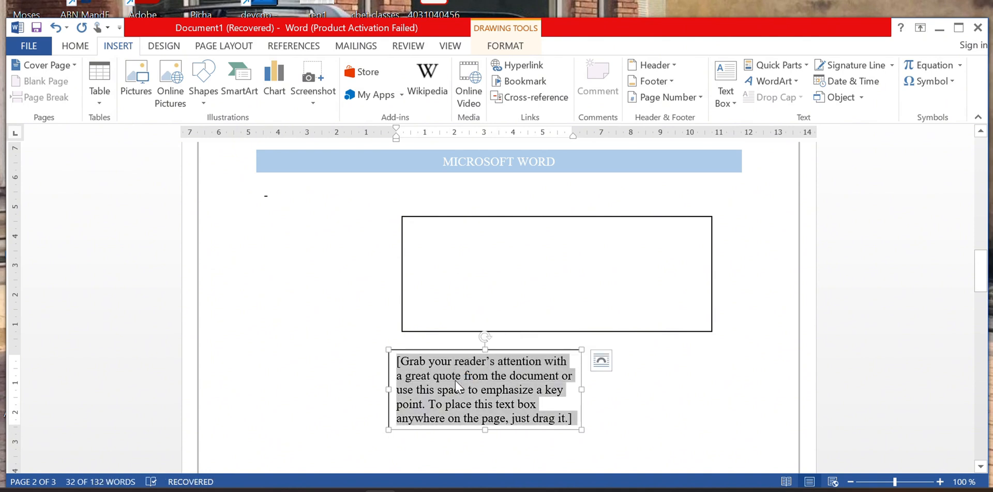
pyautogui.click(529, 390)
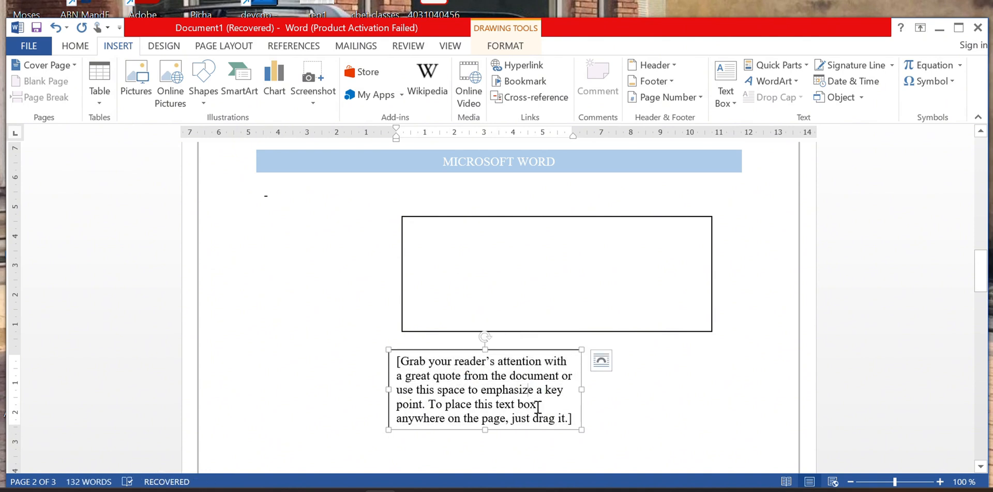
pyautogui.hotkey('ctrl', 'z')
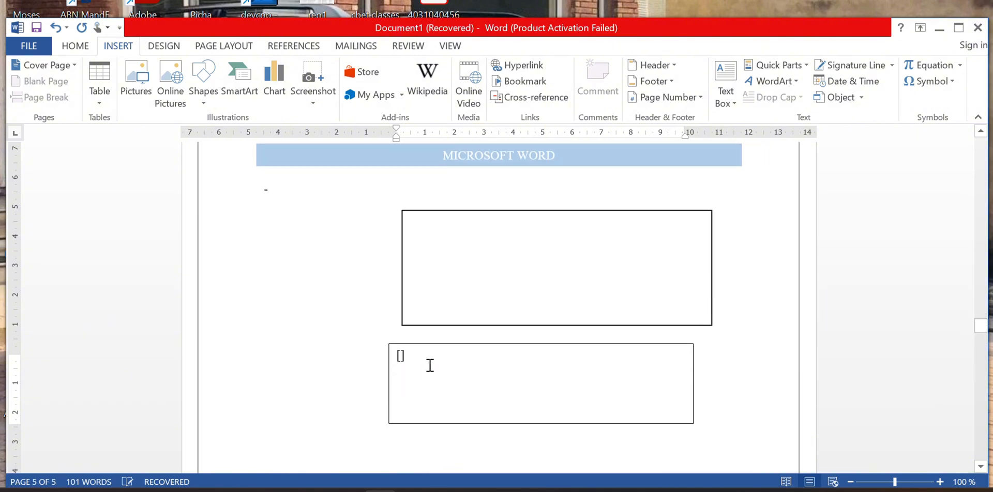
pyautogui.hotkey('ctrl', 'z')
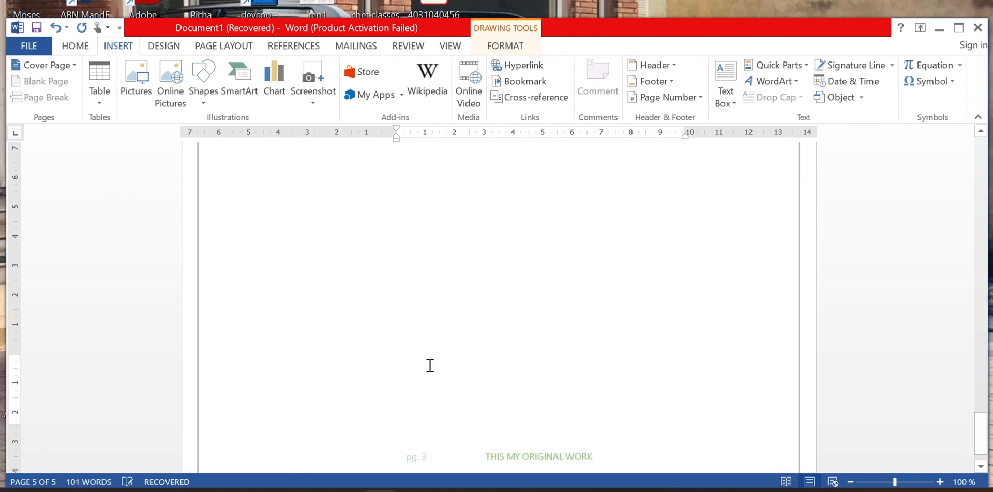
# Scroll back to page 2 and select the upper empty text box.
pyautogui.scroll(-1, 430, 365)
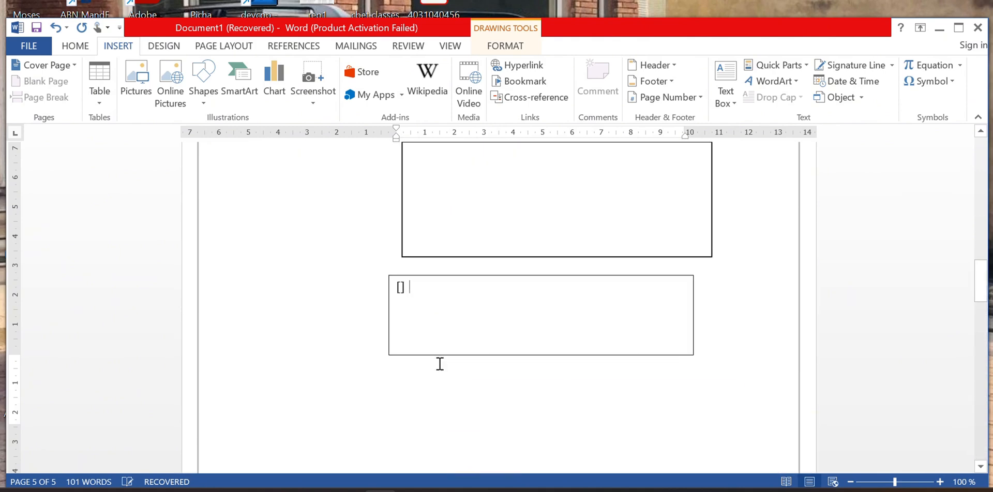
pyautogui.scroll(5, 453, 240)
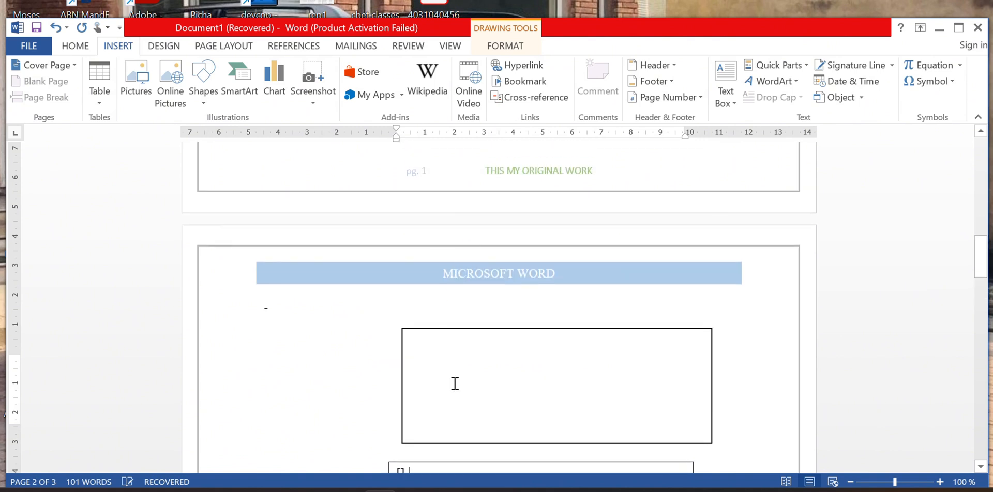
pyautogui.click(441, 343)
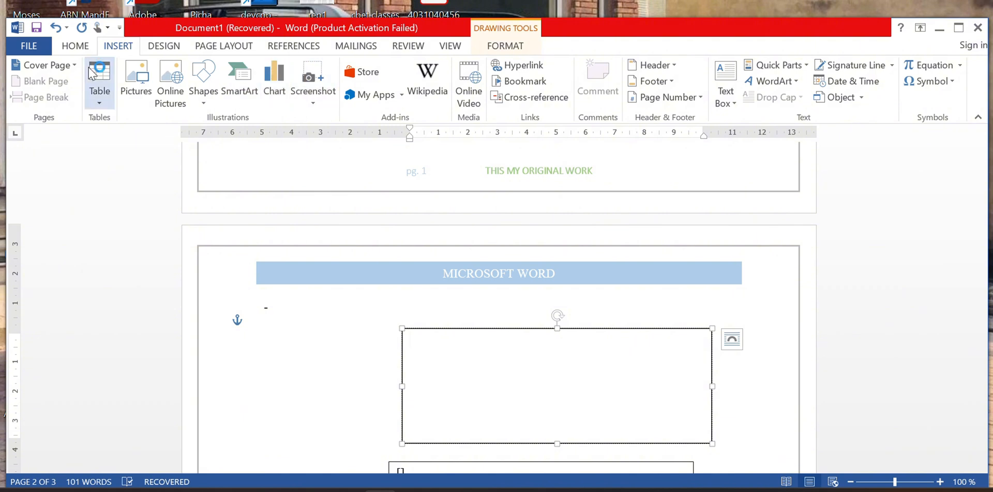
# Insert blue WordArt reading 'Welcome to computer class', widen it, and move it under the heading.
pyautogui.click(760, 83)
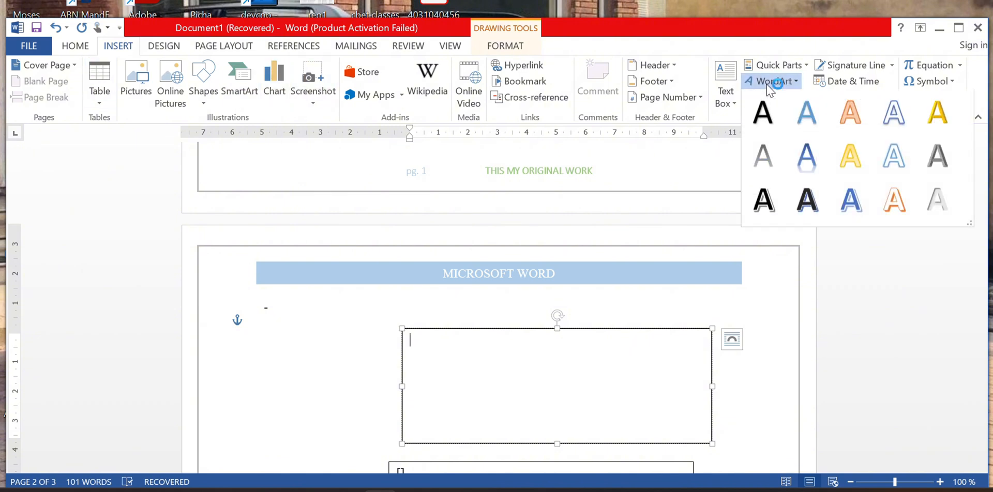
pyautogui.click(864, 208)
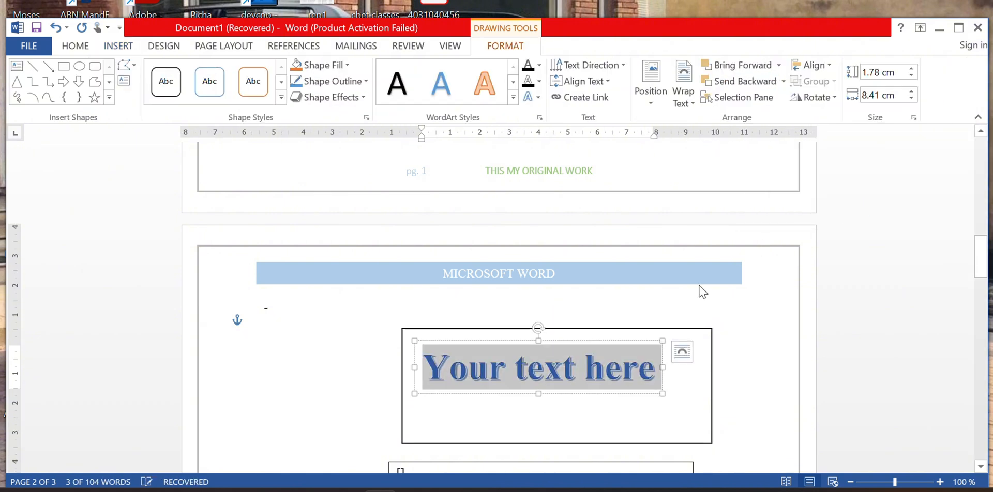
pyautogui.click(580, 377)
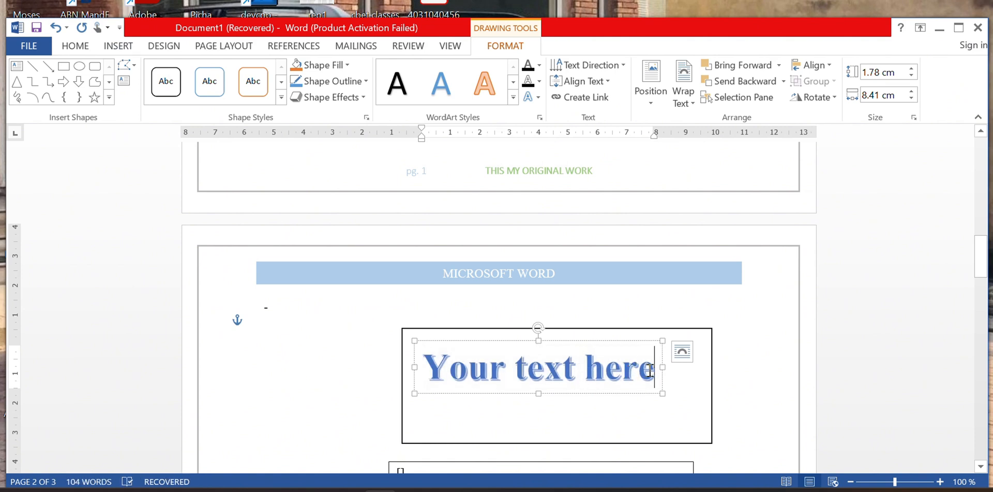
pyautogui.press('BackSpace')
pyautogui.press('BackSpace')
pyautogui.press('BackSpace')
pyautogui.press('BackSpace')
pyautogui.press('BackSpace')
pyautogui.press('BackSpace')
pyautogui.press('BackSpace')
pyautogui.press('BackSpace')
pyautogui.press('BackSpace')
pyautogui.press('BackSpace')
pyautogui.press('BackSpace')
pyautogui.press('BackSpace')
pyautogui.press('BackSpace')
pyautogui.press('BackSpace')
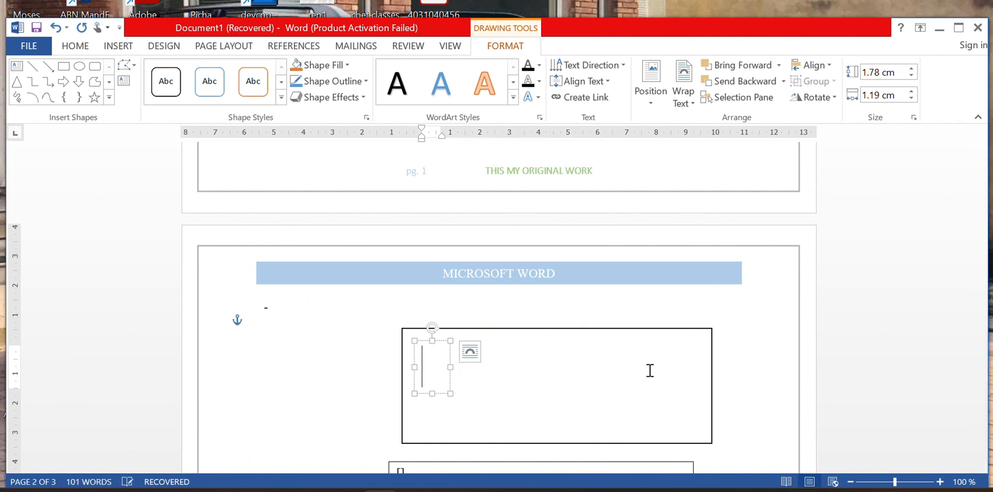
pyautogui.write('wel')
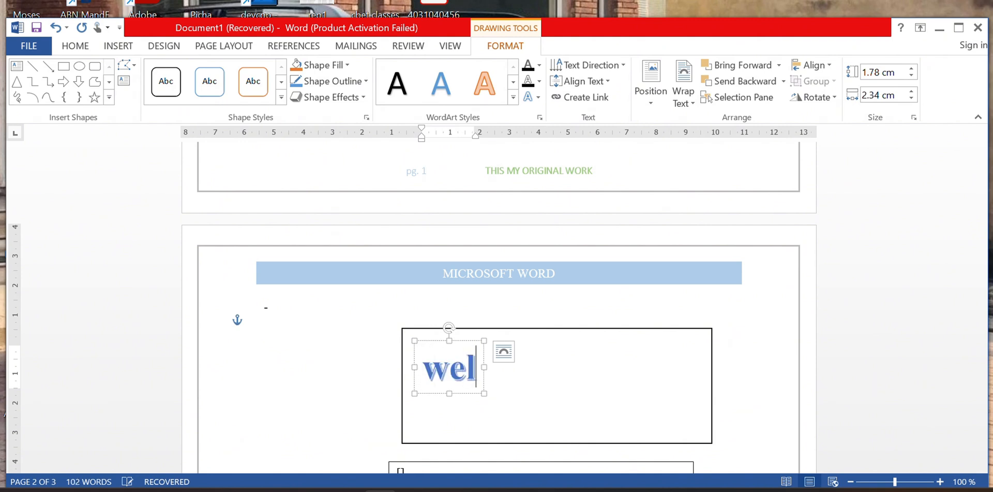
pyautogui.write('co,')
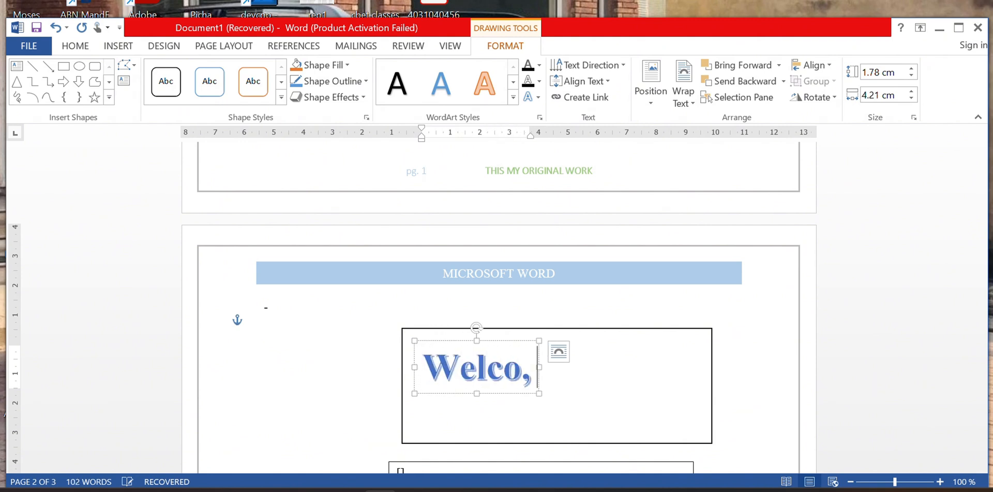
pyautogui.press('BackSpace')
pyautogui.write('me')
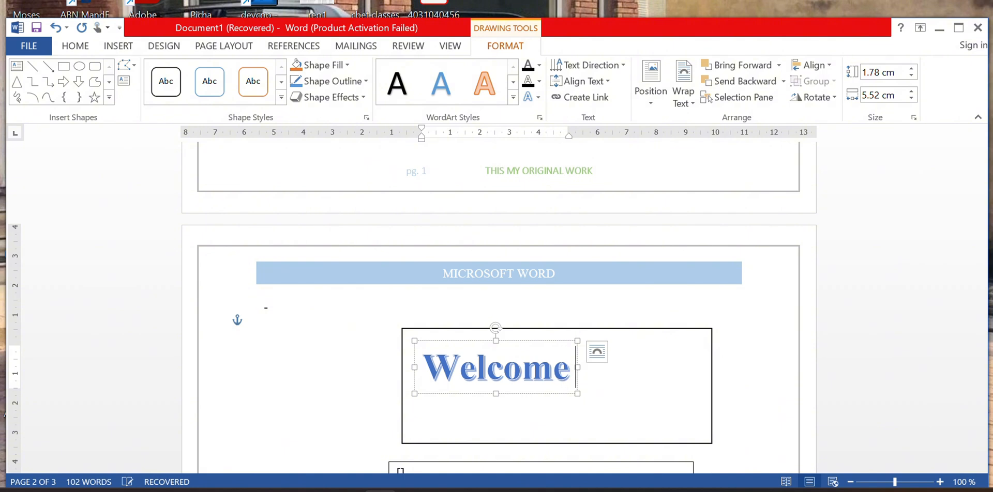
pyautogui.write(' to com')
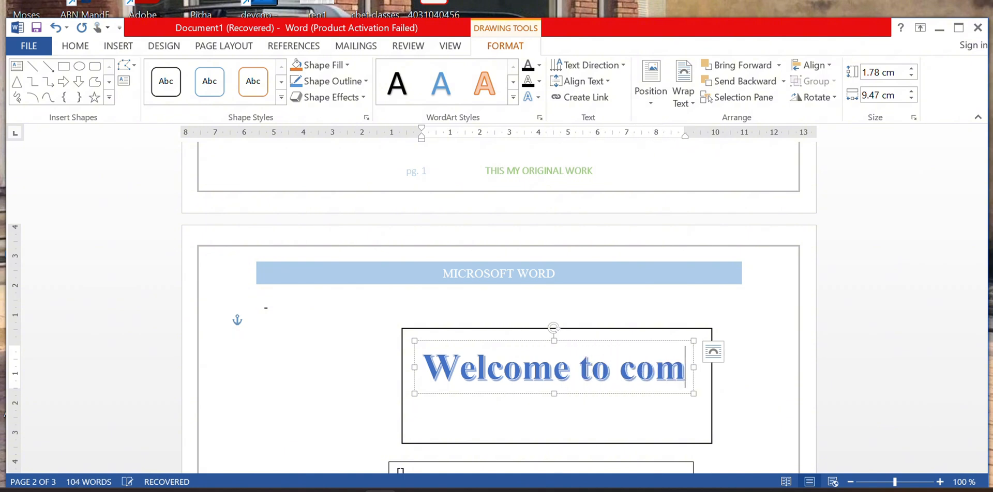
pyautogui.write('puter')
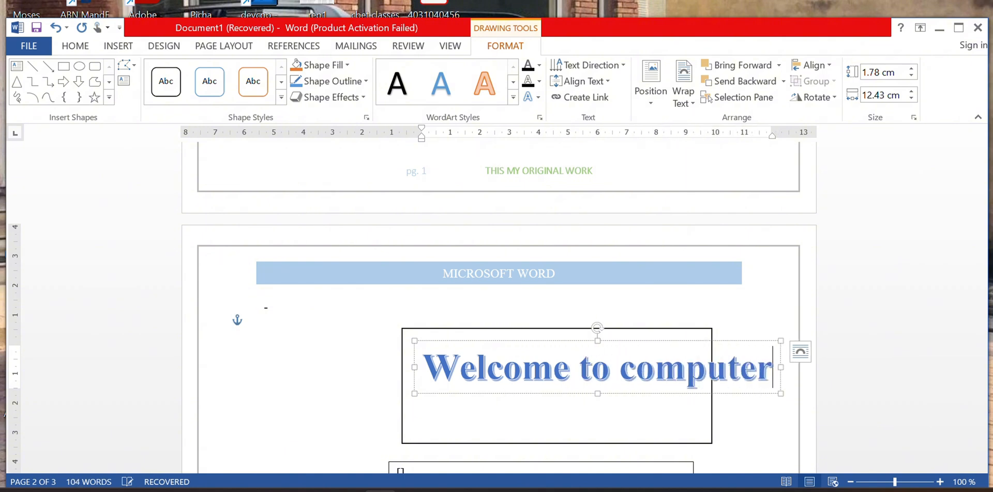
pyautogui.write(' cla')
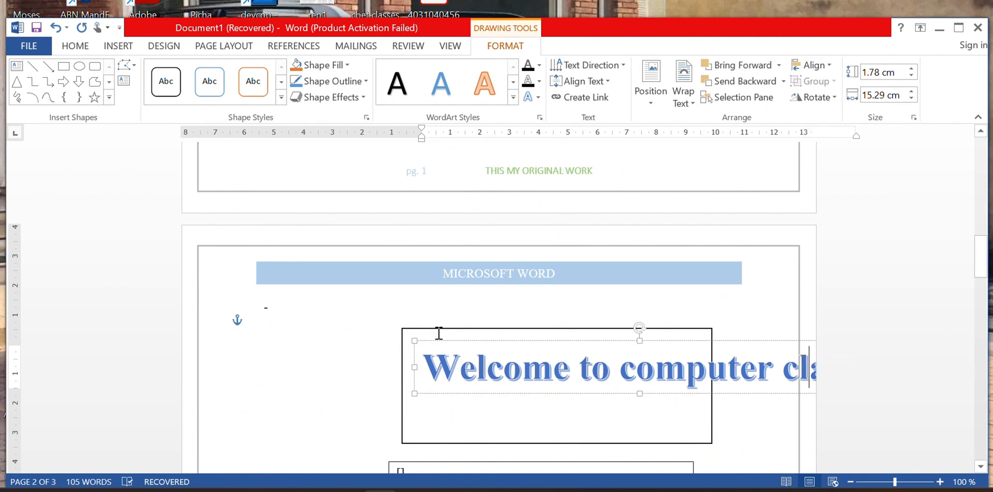
pyautogui.moveTo(415, 367); pyautogui.dragTo(286, 362)
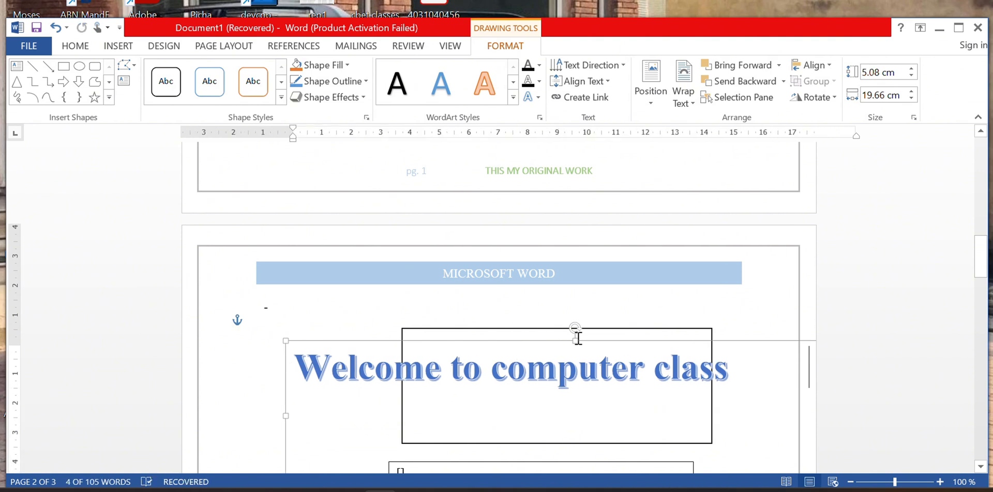
pyautogui.moveTo(574, 341); pyautogui.dragTo(577, 281)
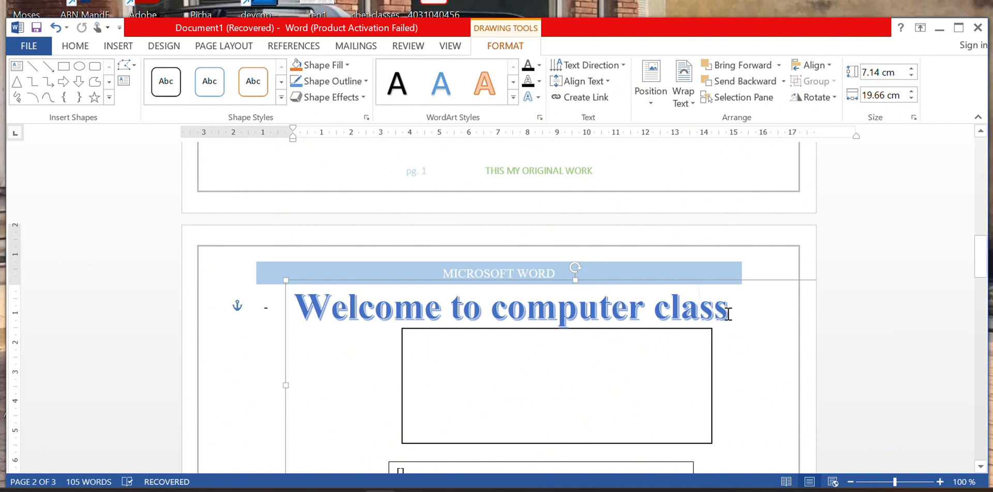
# Drag the WordArt's bottom handle up so the frame is 1.59 cm tall.
pyautogui.moveTo(728, 314); pyautogui.dragTo(527, 345)
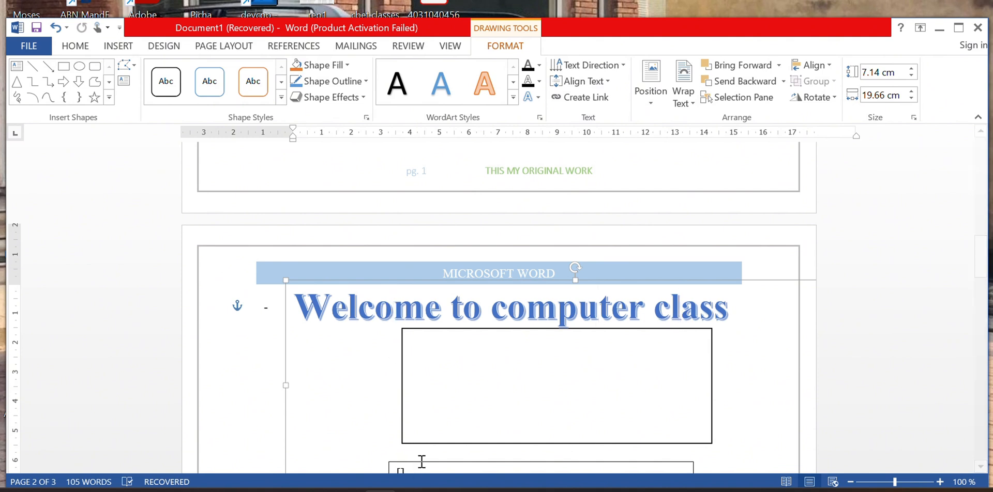
pyautogui.scroll(-4, 536, 393)
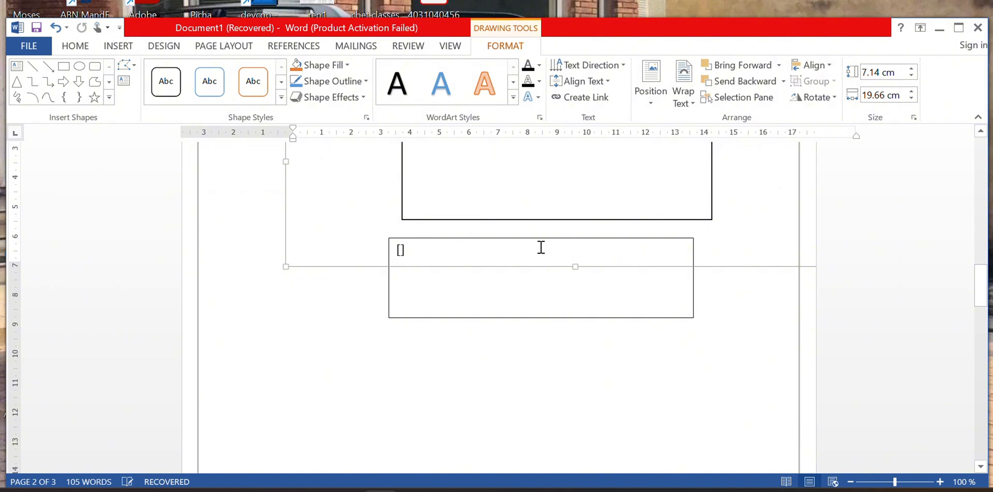
pyautogui.moveTo(577, 266)
pyautogui.mouseDown()
pyautogui.moveTo(589, 122)
pyautogui.moveTo(573, 266)
pyautogui.mouseUp()
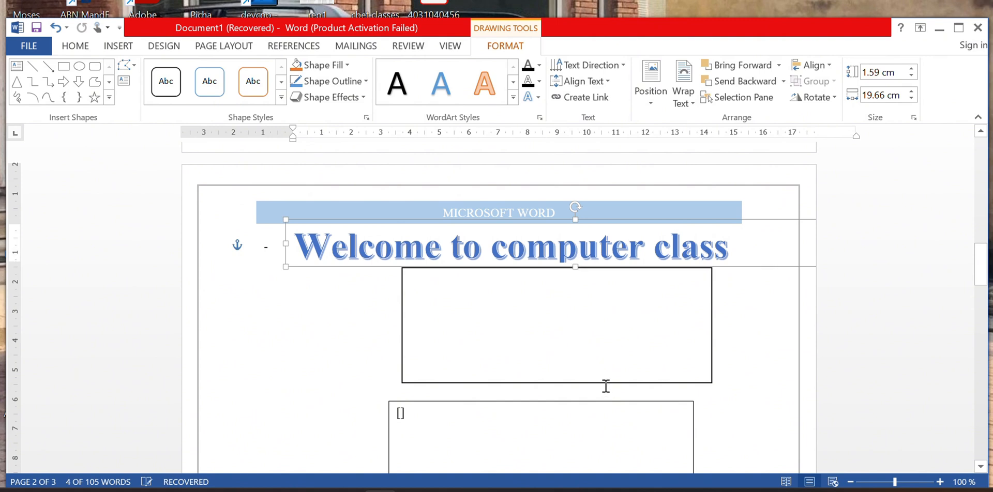
# Set the empty rectangle's line to No line in Format Shape.
pyautogui.click(609, 383)
pyautogui.rightClick(609, 383)
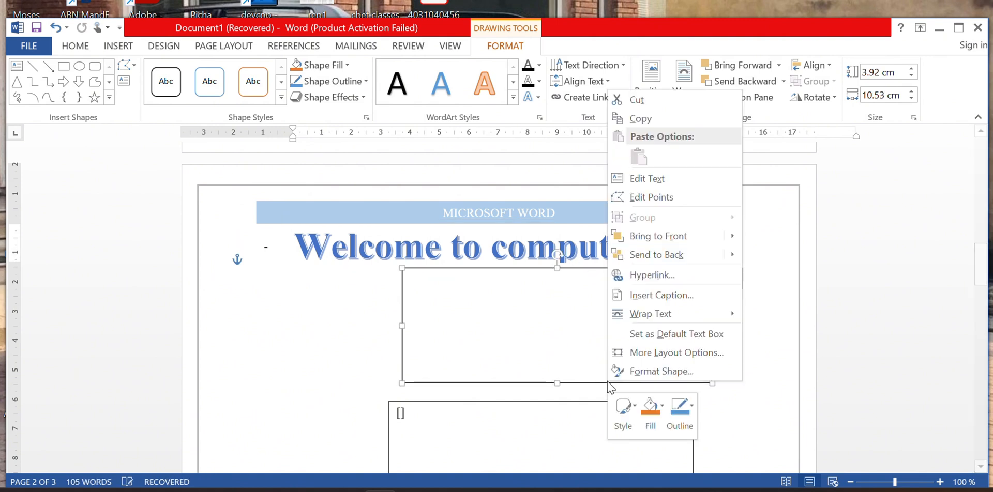
pyautogui.click(677, 380)
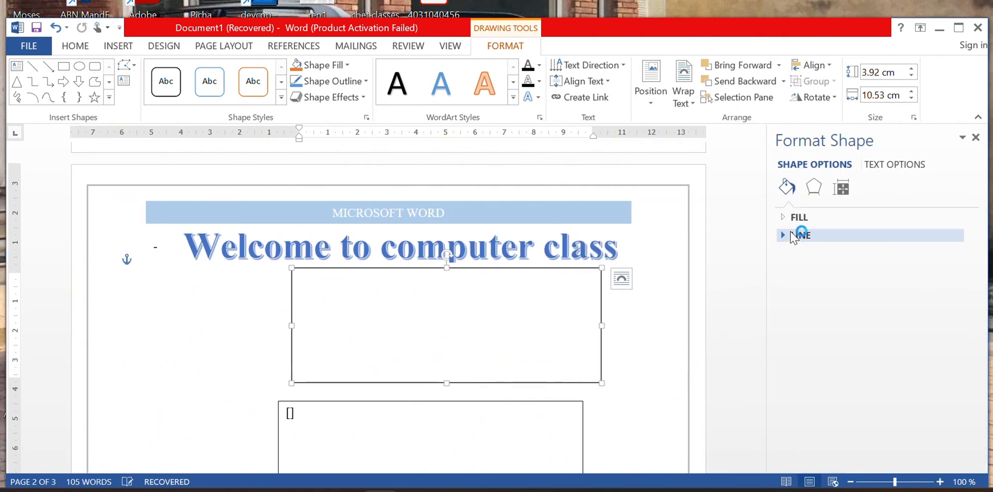
pyautogui.click(799, 217)
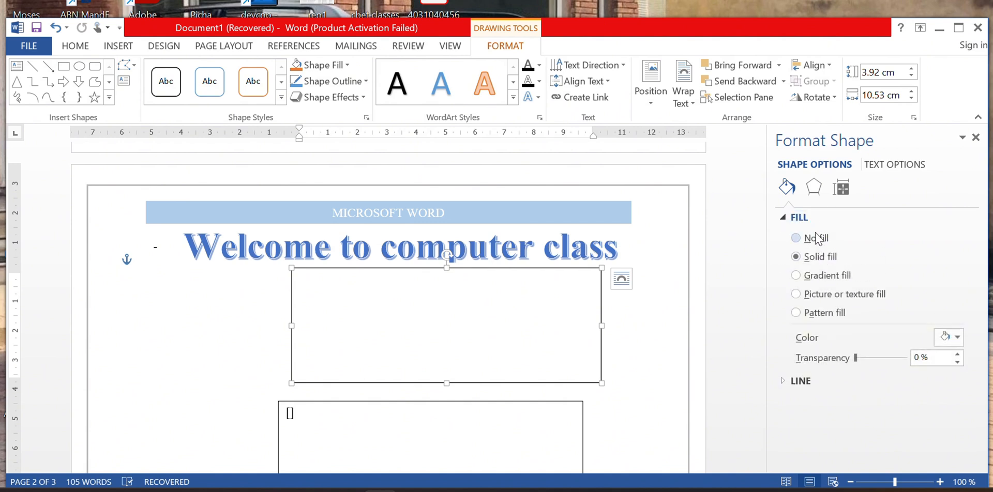
pyautogui.click(800, 381)
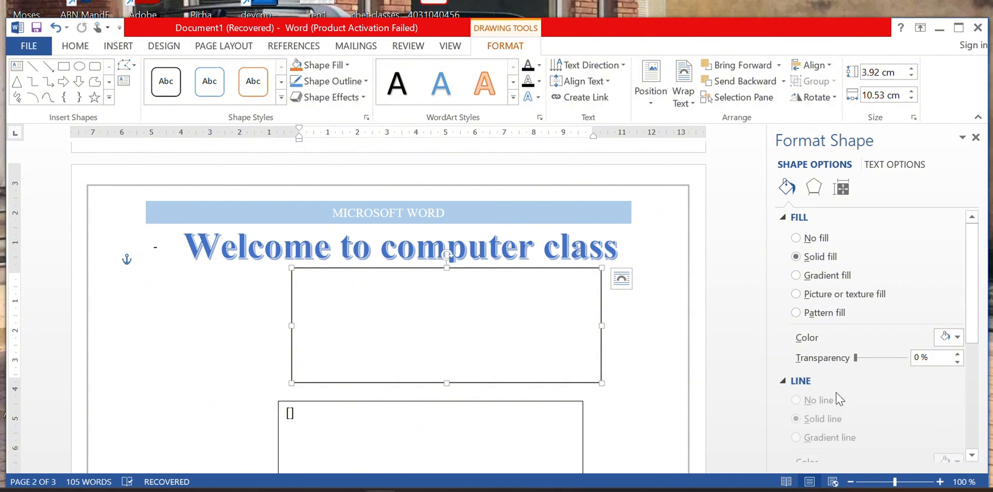
pyautogui.scroll(-1, 900, 387)
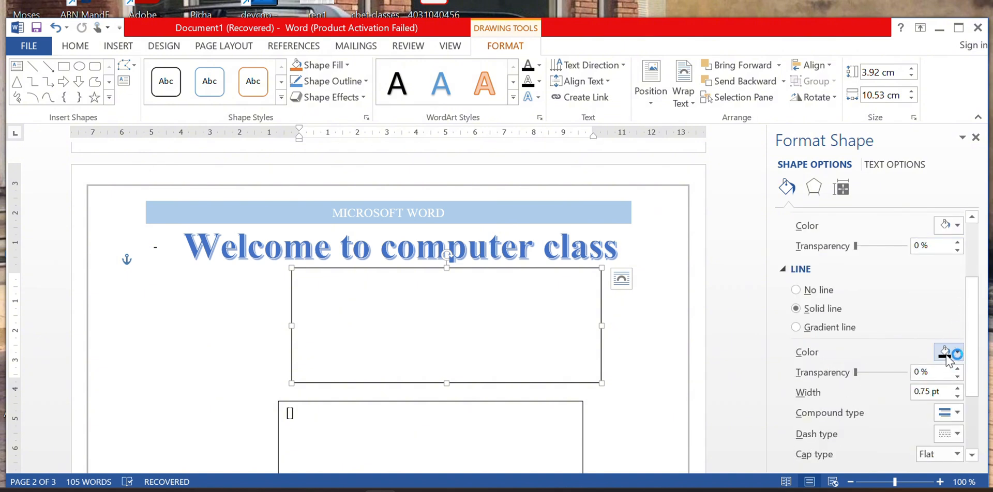
pyautogui.click(827, 291)
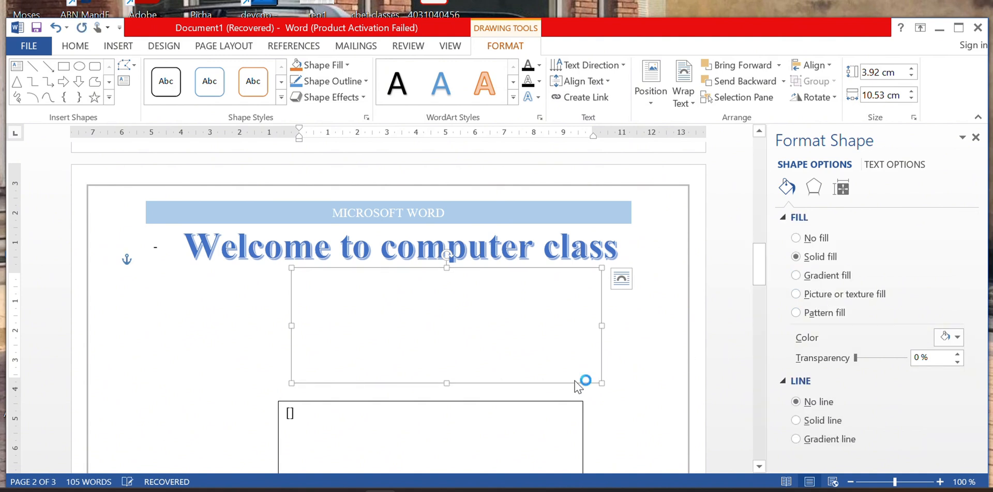
pyautogui.click(667, 372)
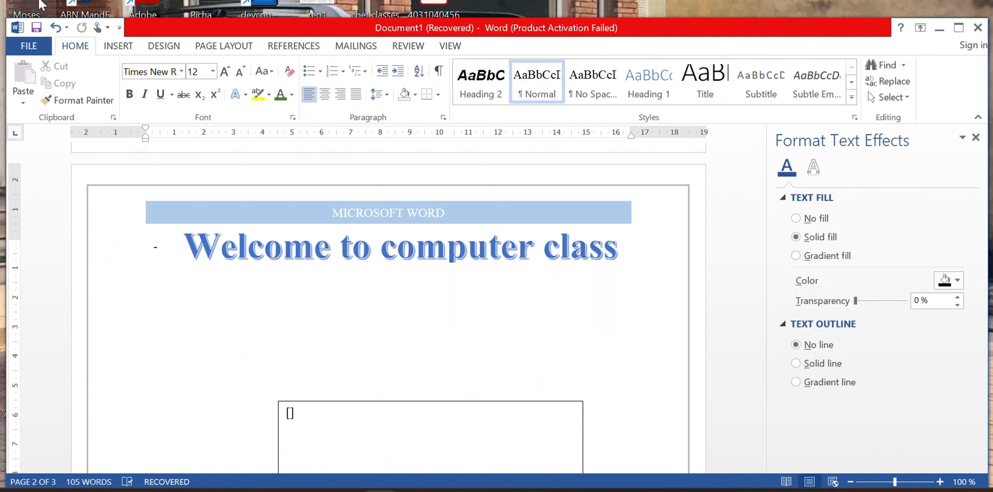
pyautogui.click(118, 45)
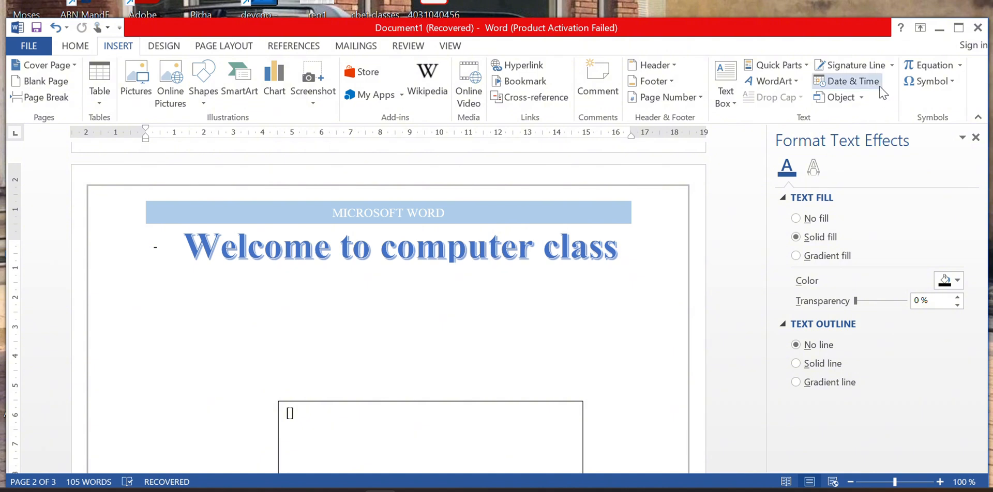
# Insert an Ω symbol and draw a new text box below the heading.
pyautogui.click(951, 82)
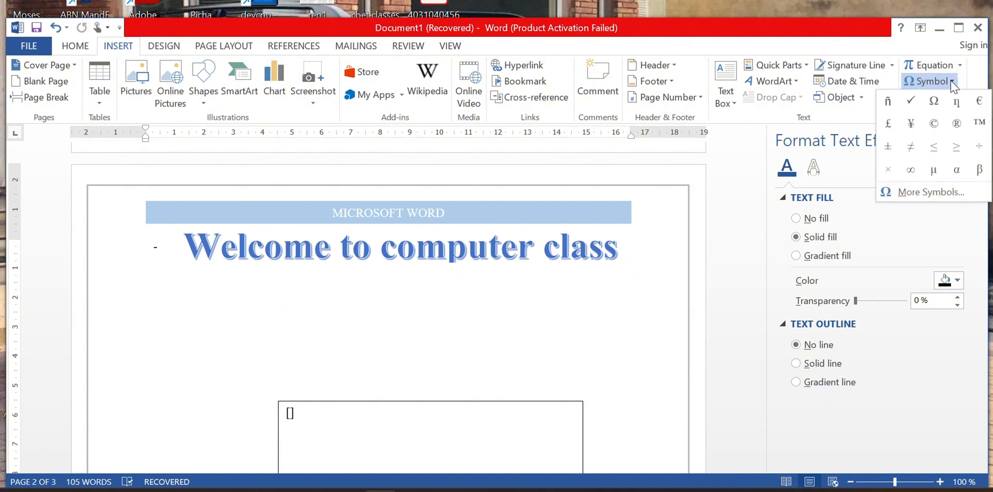
pyautogui.click(936, 110)
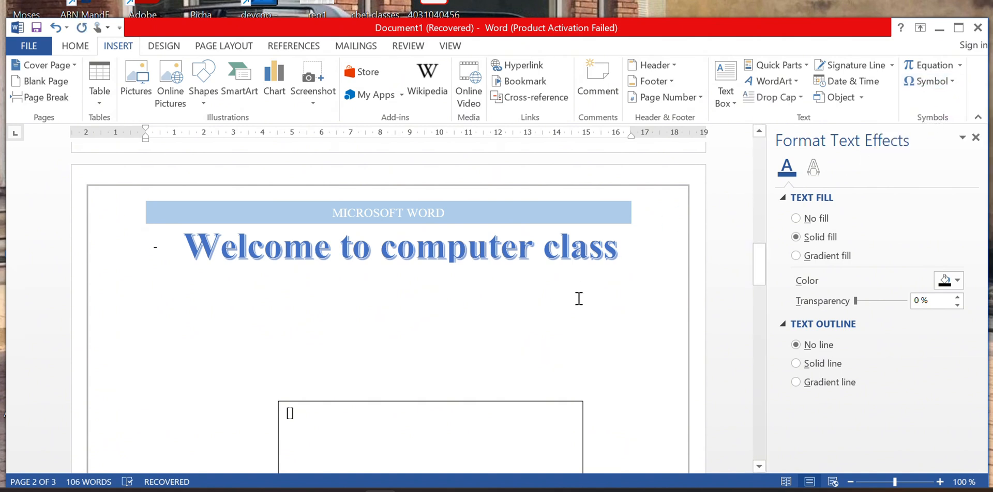
pyautogui.scroll(-5, 574, 299)
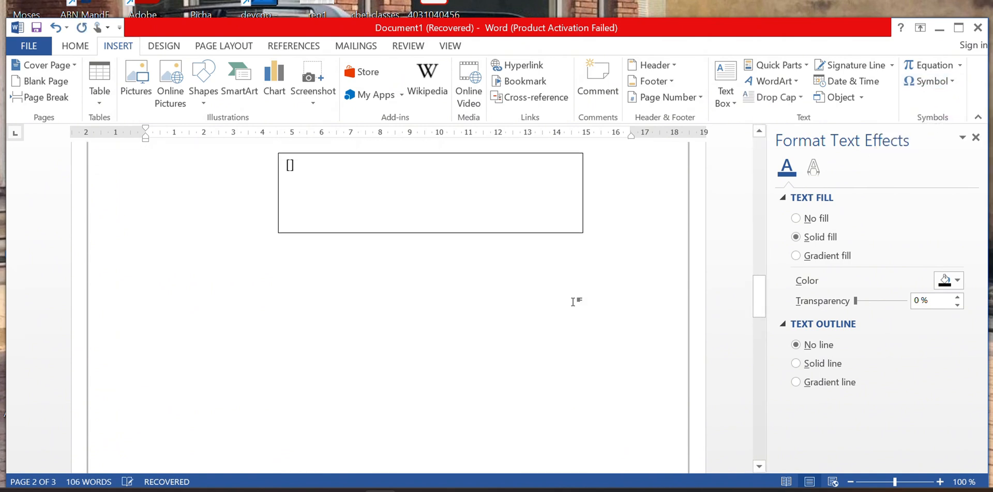
pyautogui.scroll(5, 574, 302)
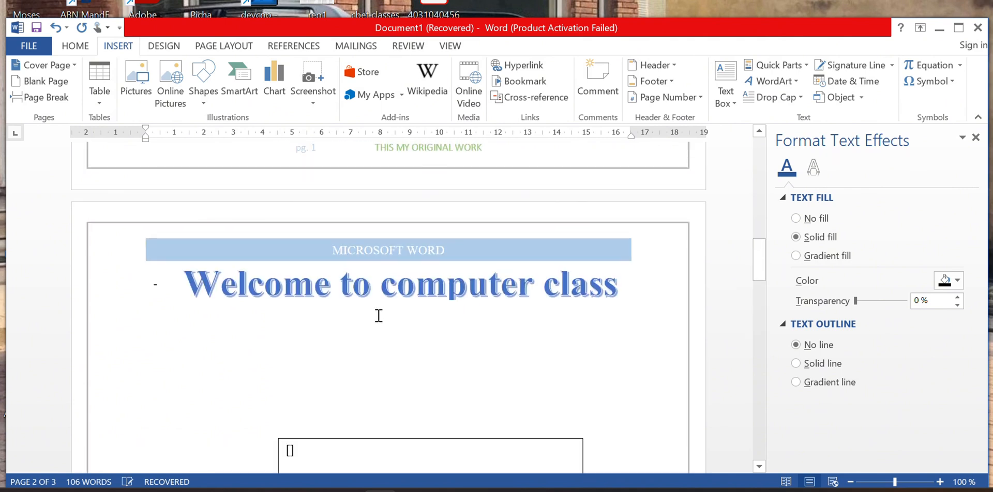
pyautogui.moveTo(291, 305); pyautogui.dragTo(601, 421)
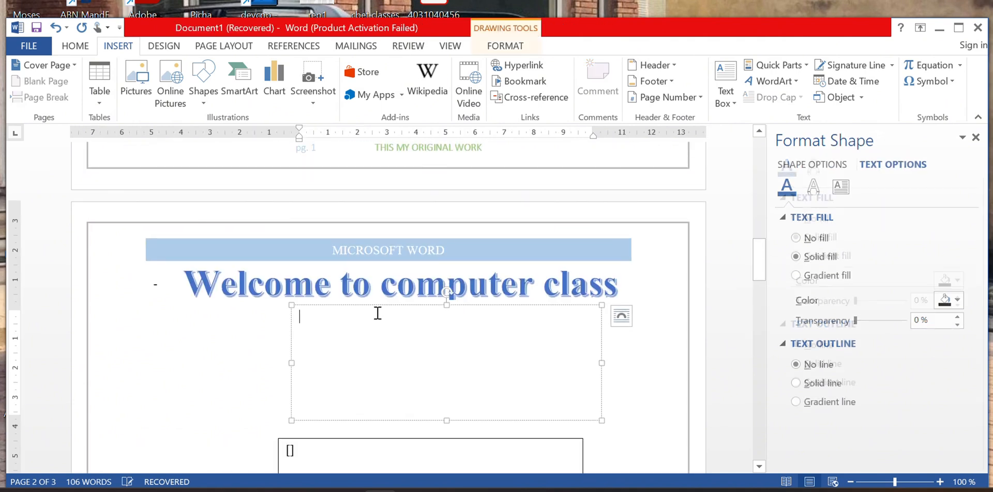
# Insert Ω and a new equation into the text box, moving it under the heading.
pyautogui.click(944, 85)
pyautogui.click(890, 103)
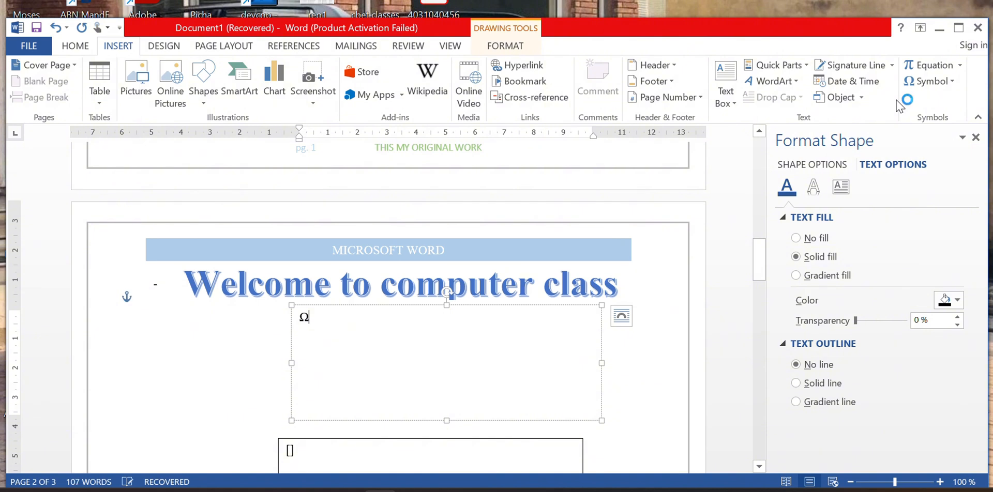
pyautogui.click(953, 67)
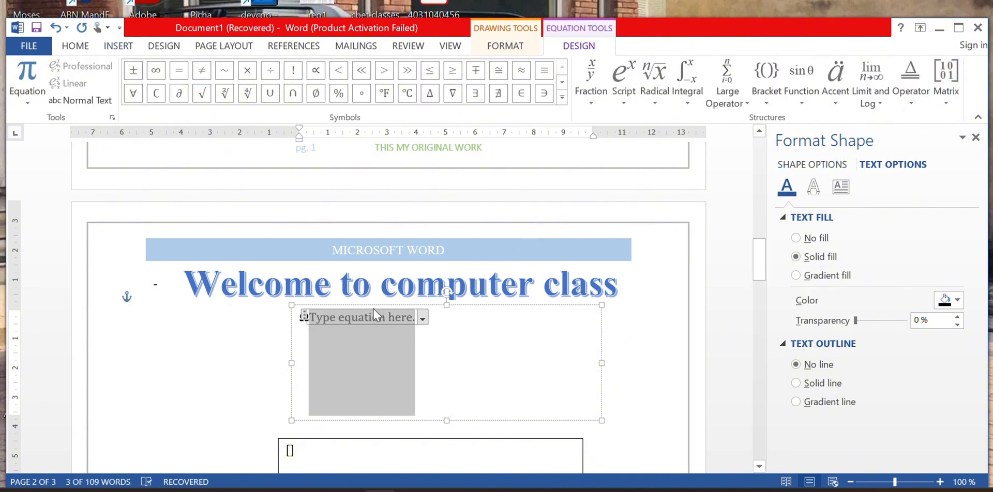
pyautogui.moveTo(375, 315); pyautogui.dragTo(340, 312)
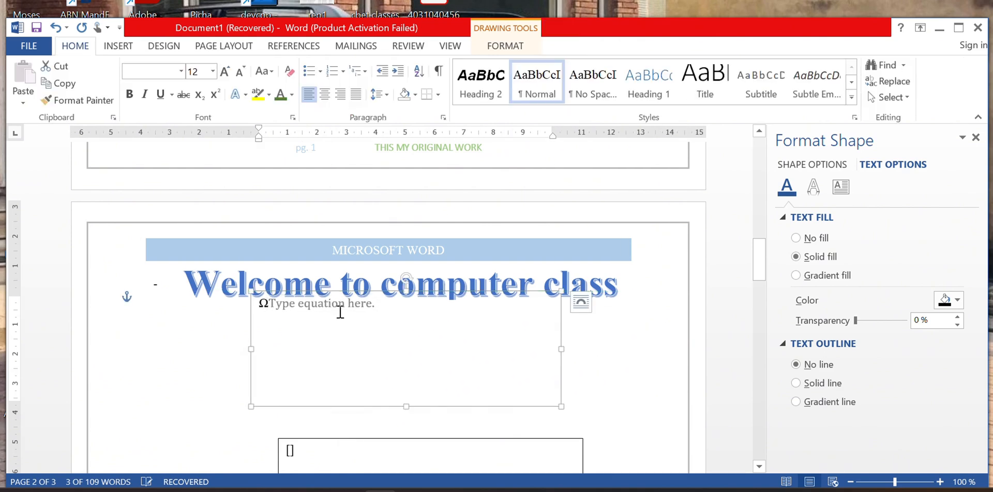
pyautogui.click(340, 312)
pyautogui.click(381, 304)
pyautogui.click(425, 329)
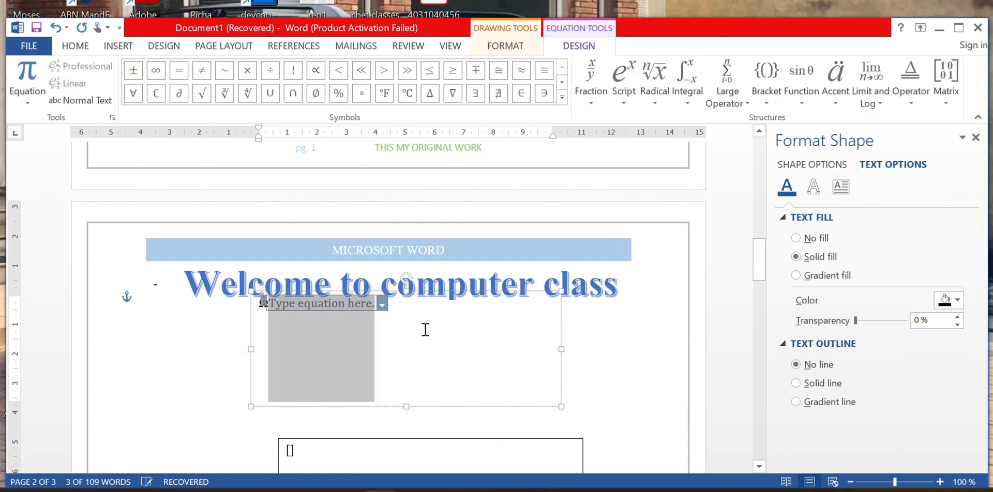
pyautogui.click(479, 336)
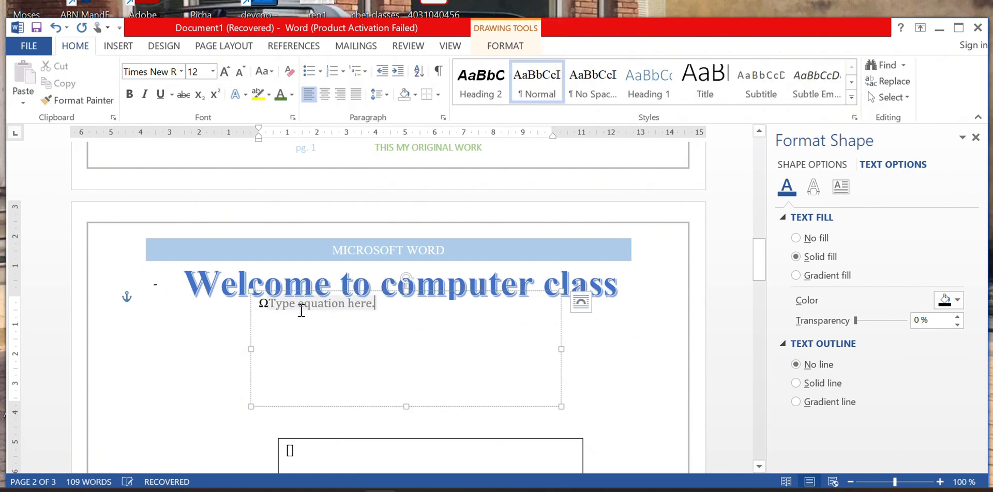
# Move the heading below the equation and switch the equation to display mode.
pyautogui.click(302, 310)
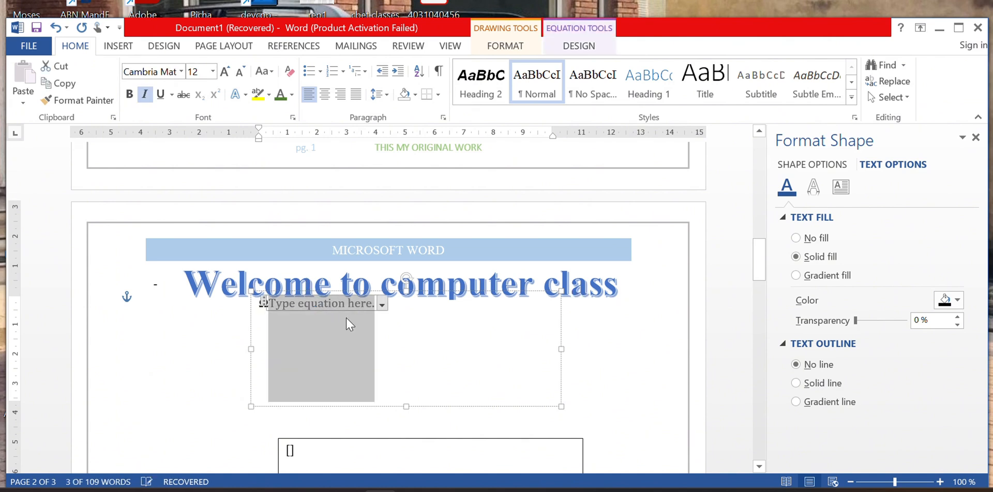
pyautogui.click(382, 304)
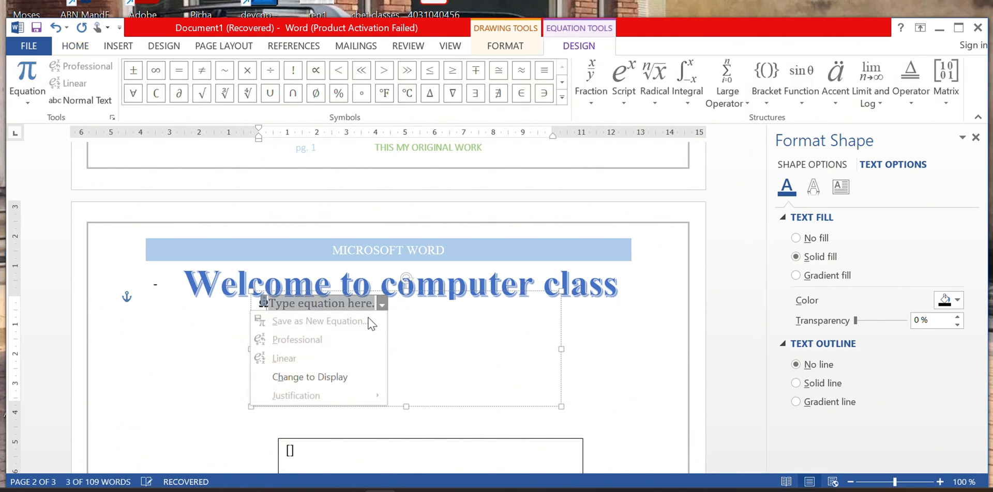
pyautogui.click(265, 307)
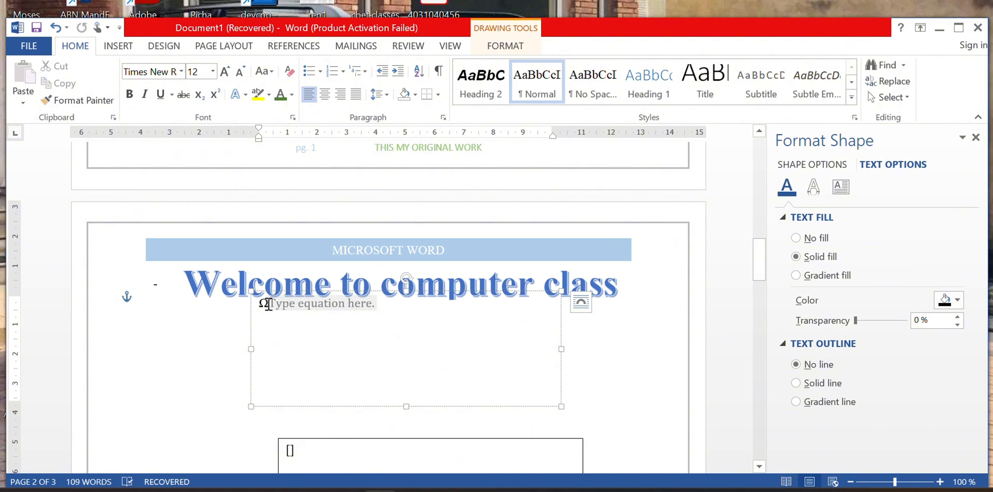
pyautogui.moveTo(266, 302); pyautogui.dragTo(272, 368)
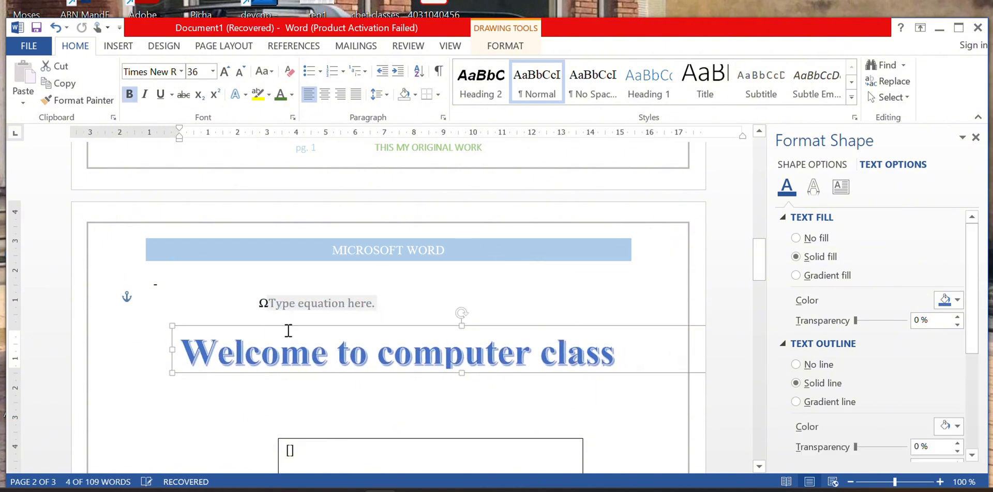
pyautogui.click(310, 307)
pyautogui.click(381, 305)
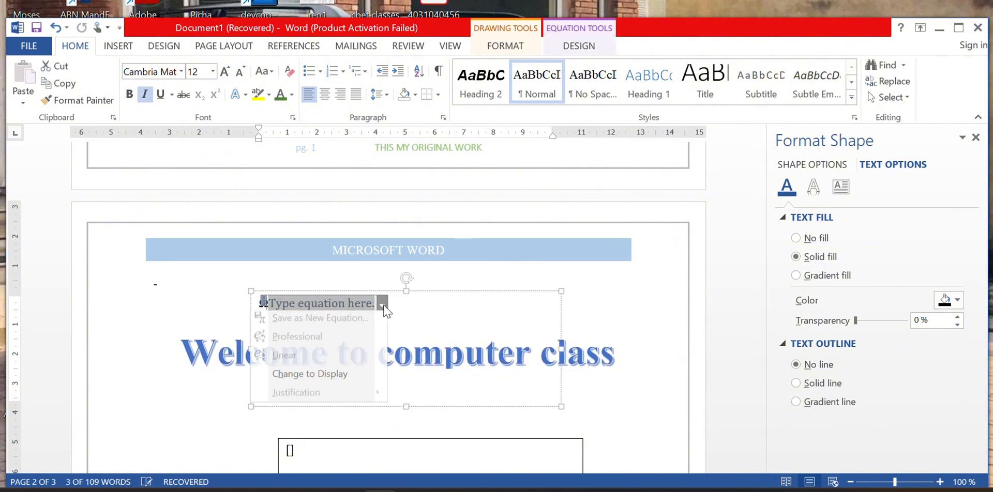
pyautogui.click(325, 372)
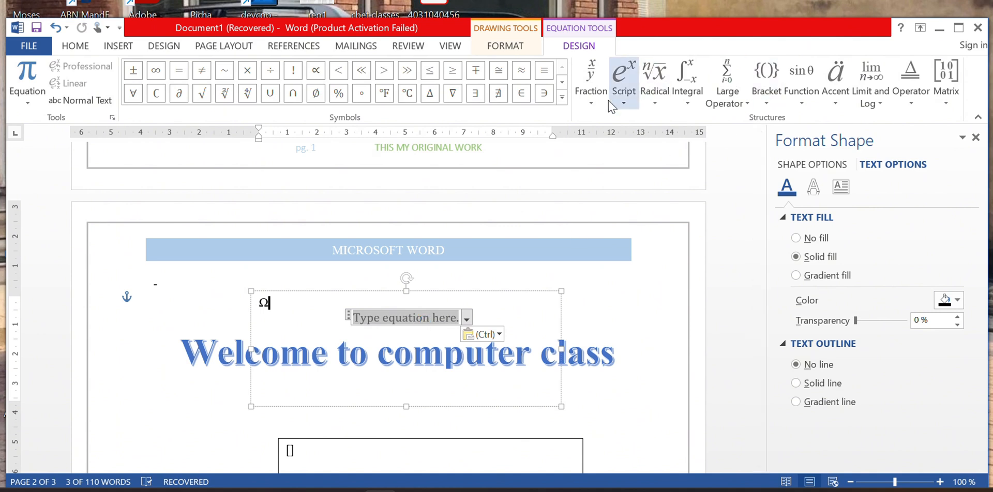
# Build the square root of 23 in the equation, then place the cursor in the lower text box.
pyautogui.click(666, 85)
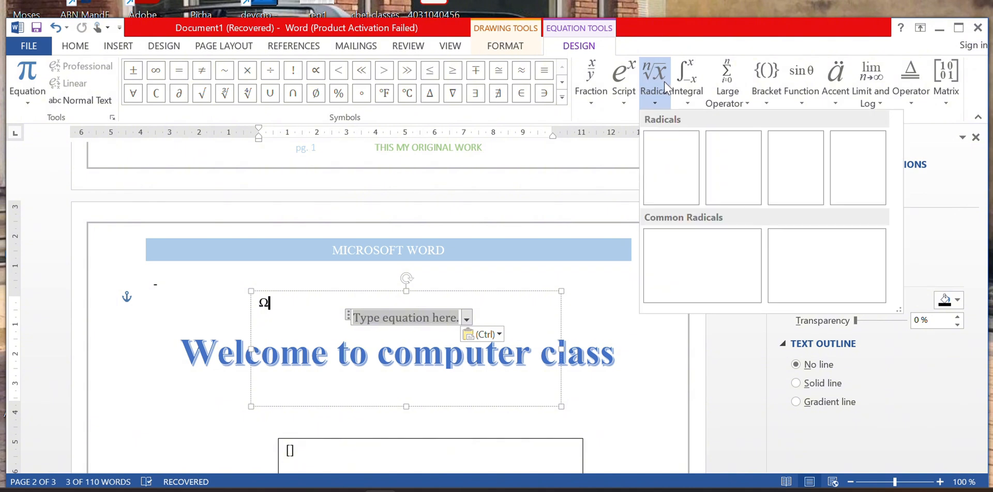
pyautogui.click(671, 166)
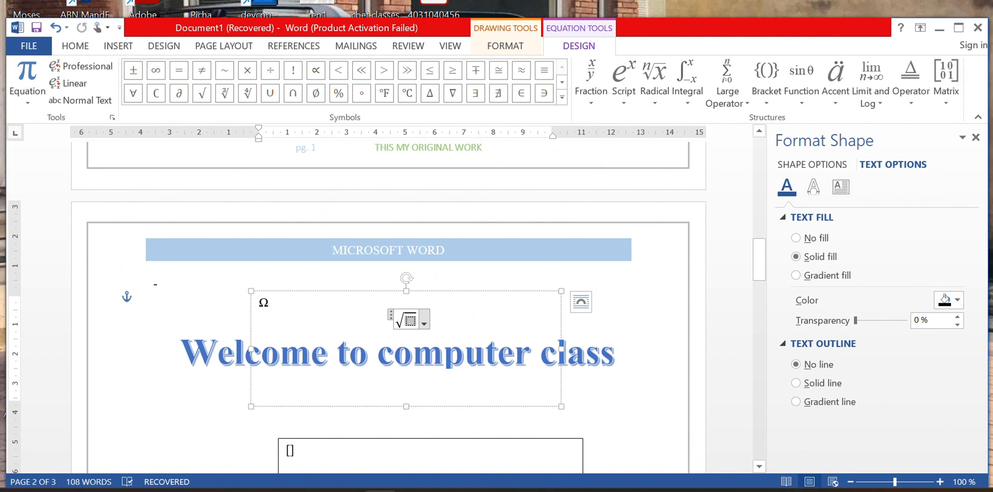
pyautogui.write('23')
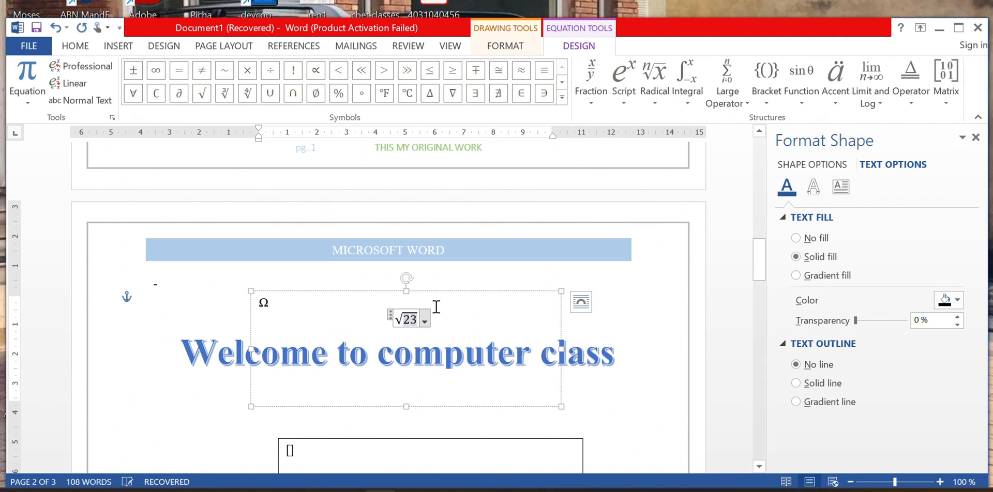
pyautogui.click(445, 321)
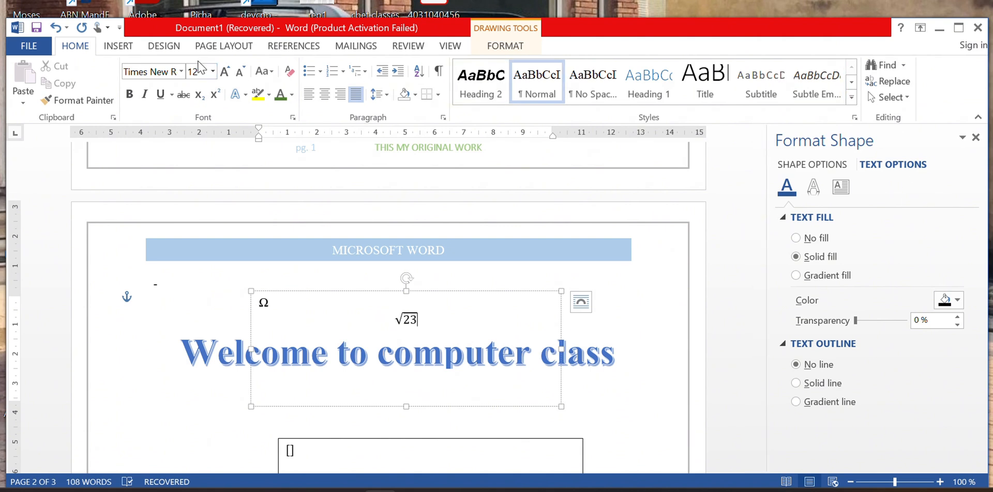
pyautogui.click(122, 48)
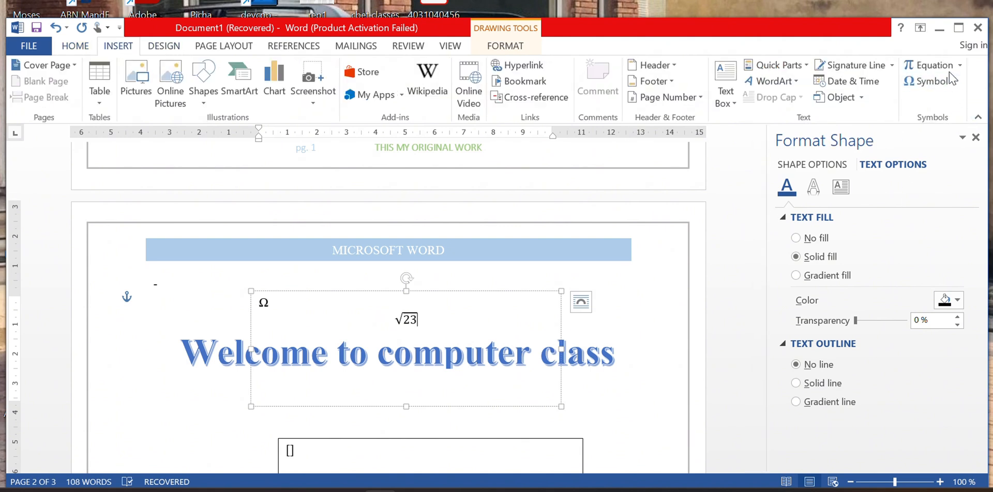
pyautogui.scroll(-3, 638, 406)
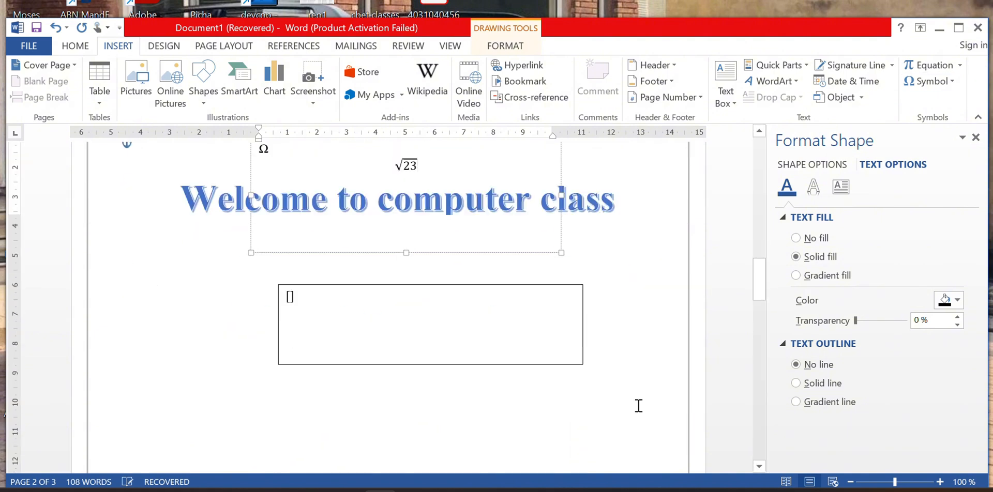
pyautogui.scroll(-1, 569, 398)
pyautogui.click(357, 302)
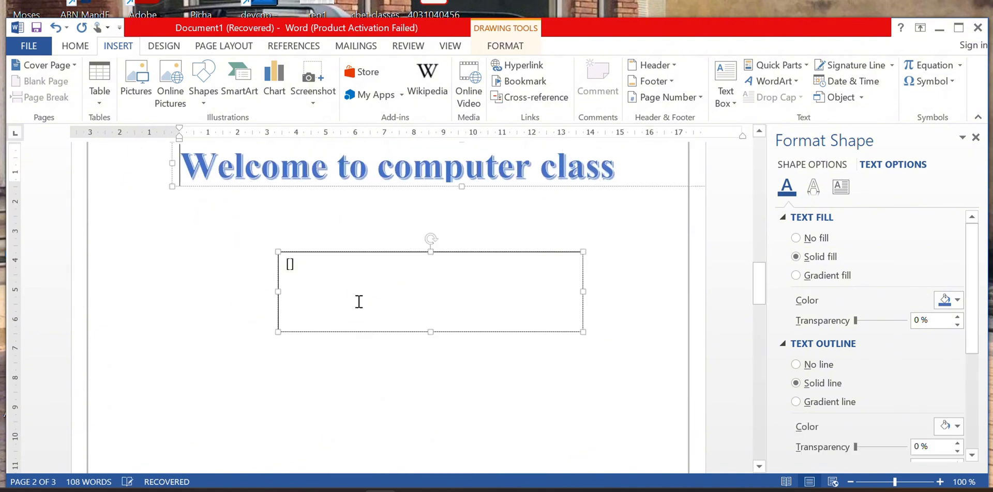
# Insert the Binomial Theorem equation, move it into the lower rectangle and change a to y.
pyautogui.click(359, 270)
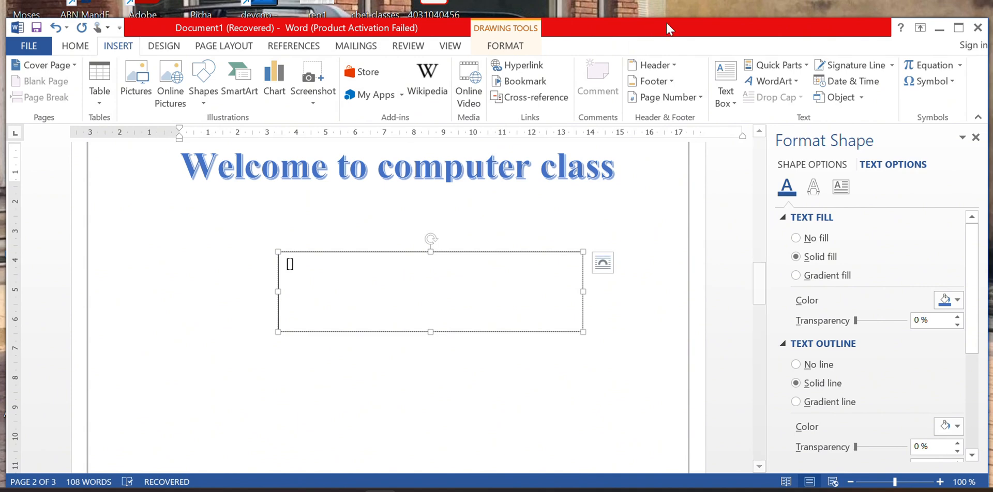
pyautogui.click(958, 66)
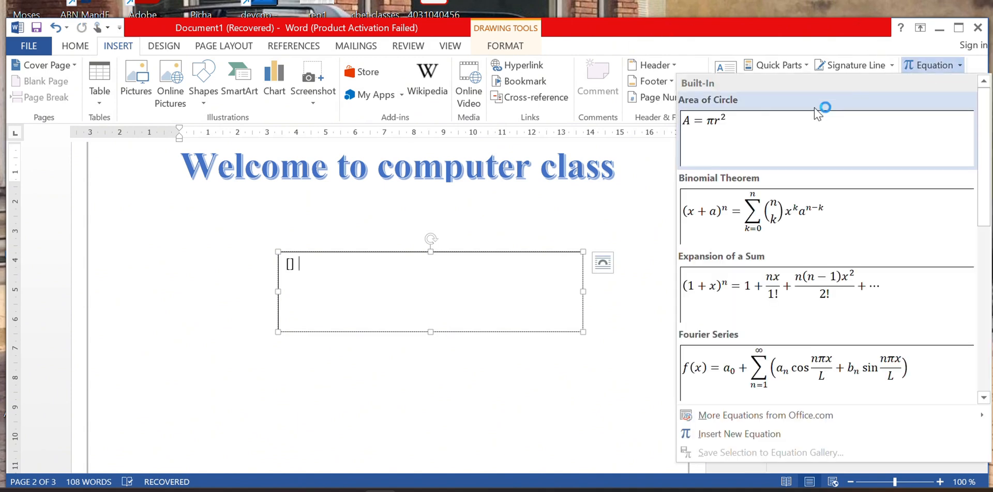
pyautogui.click(795, 210)
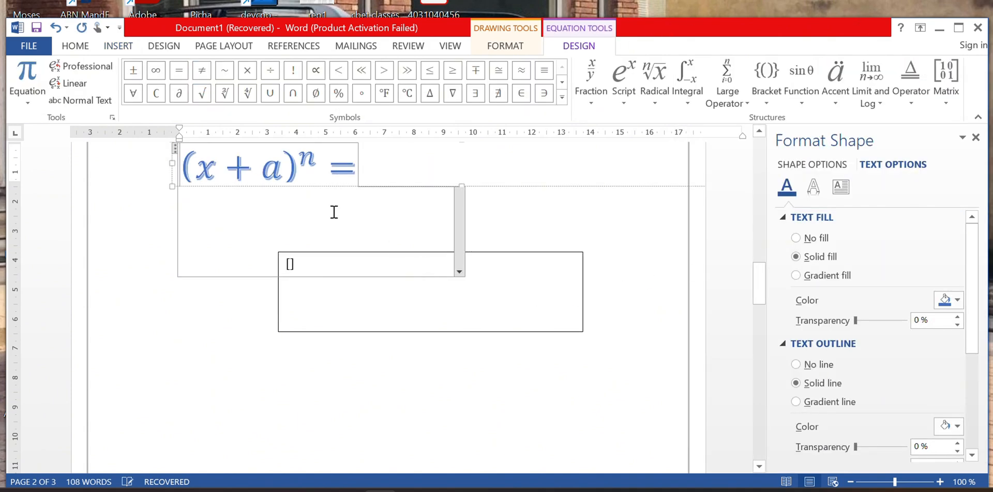
pyautogui.scroll(3, 338, 178)
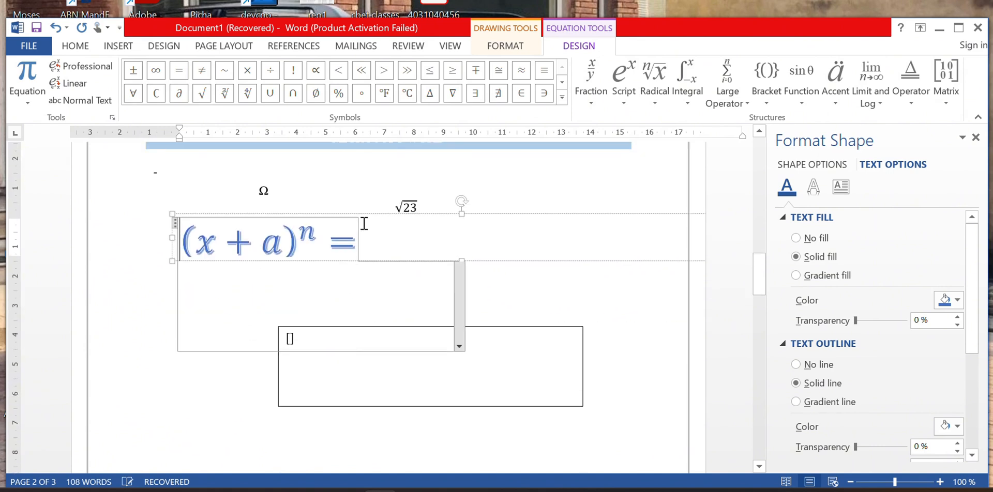
pyautogui.moveTo(362, 213); pyautogui.dragTo(476, 333)
pyautogui.click(383, 353)
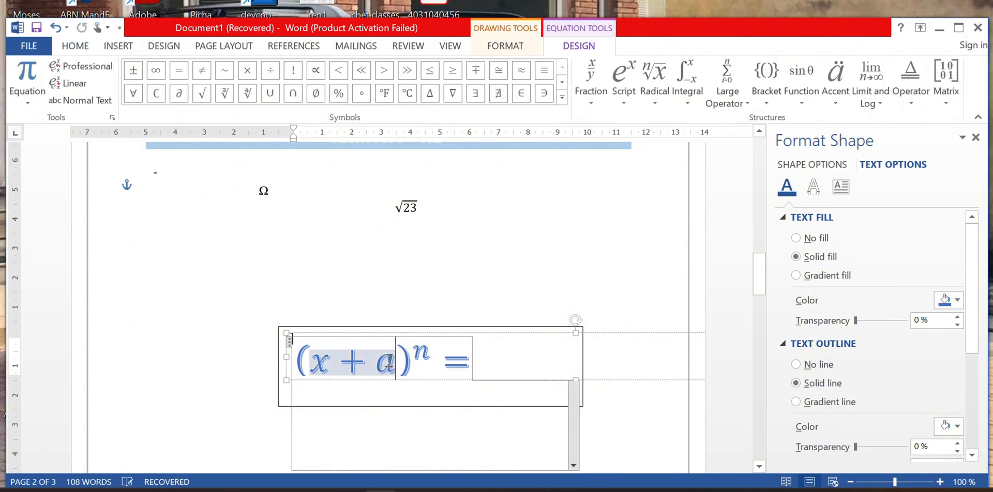
pyautogui.press('BackSpace')
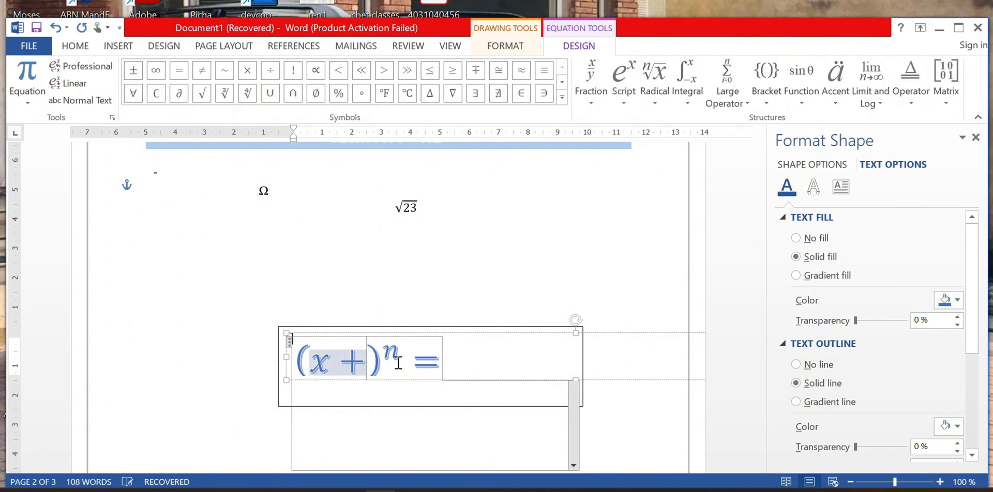
pyautogui.write('y')
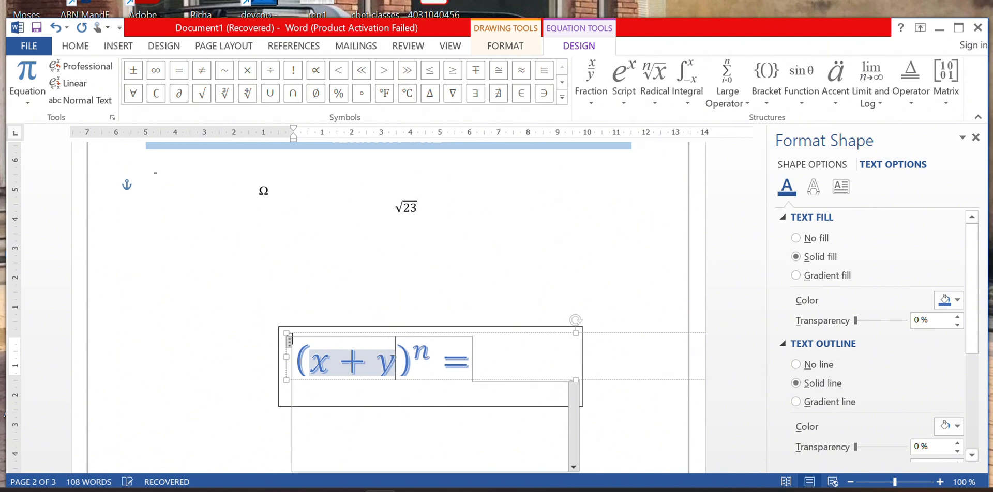
pyautogui.click(434, 363)
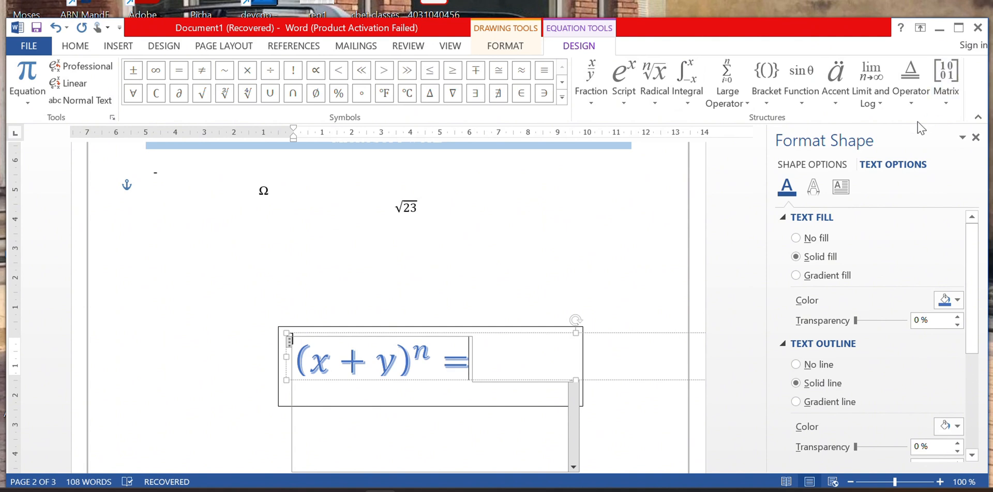
# Deselect the equation and put the caret after the Ω in the upper box.
pyautogui.scroll(-10, 676, 168)
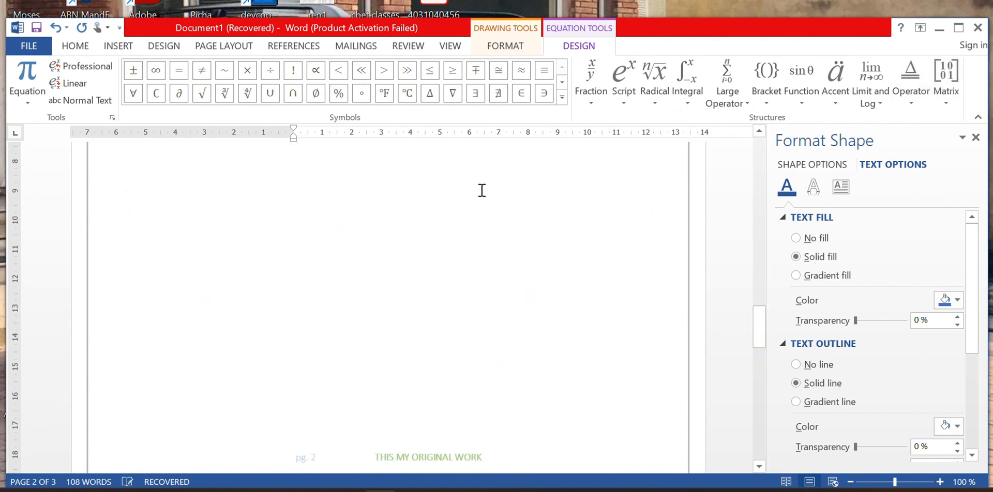
pyautogui.click(412, 195)
pyautogui.scroll(-8, 410, 228)
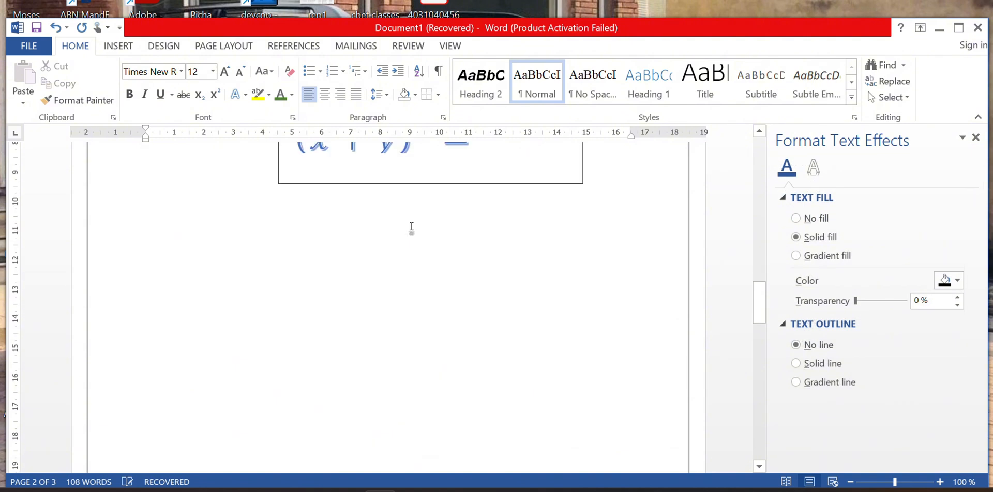
pyautogui.click(377, 162)
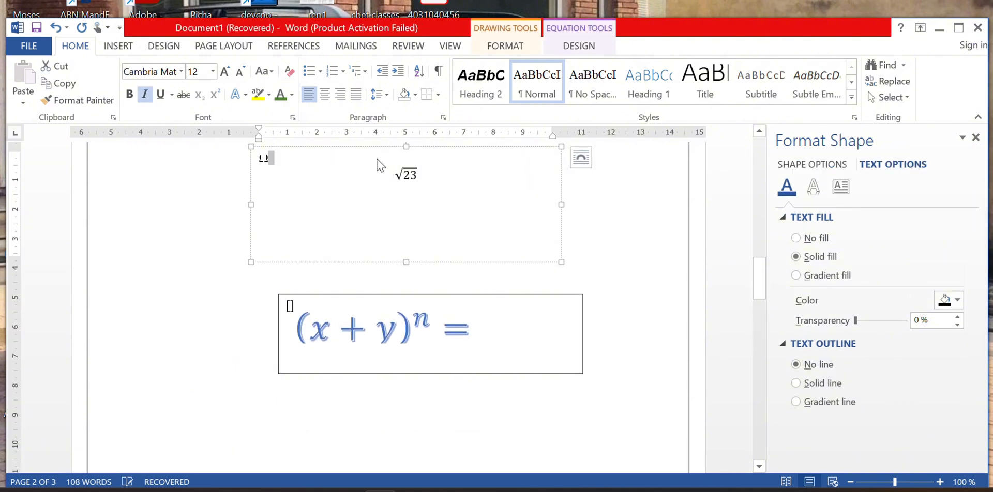
pyautogui.scroll(-4, 373, 160)
pyautogui.click(370, 161)
pyautogui.scroll(5, 370, 160)
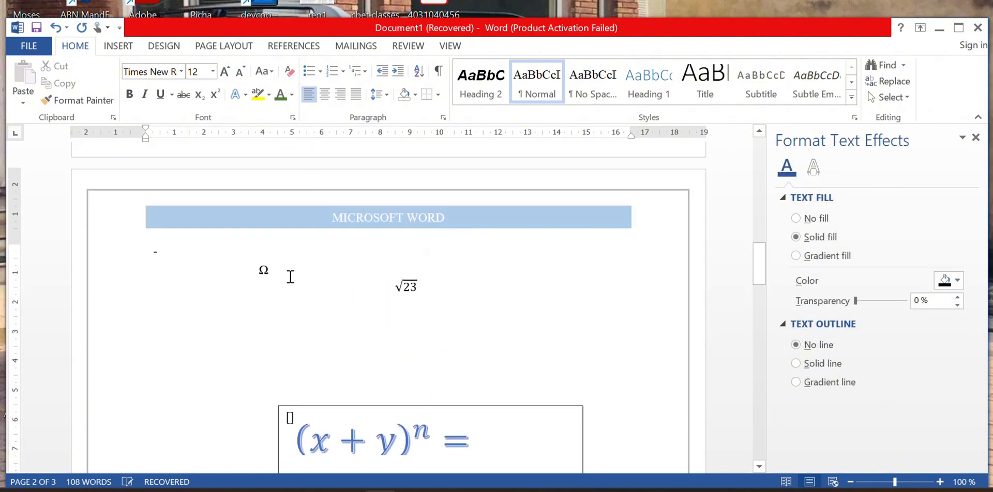
pyautogui.click(299, 277)
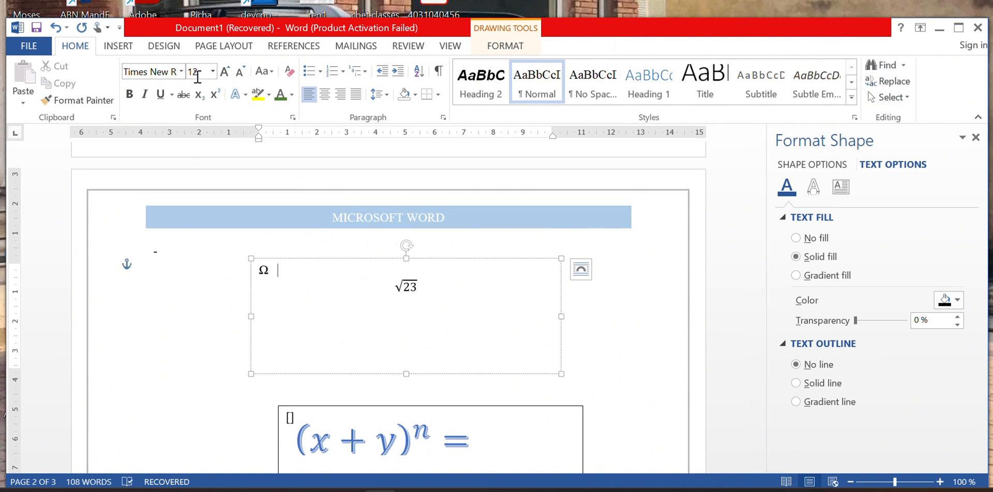
# Insert the Trig Identity 1 equation beside Ω in the upper box.
pyautogui.click(126, 46)
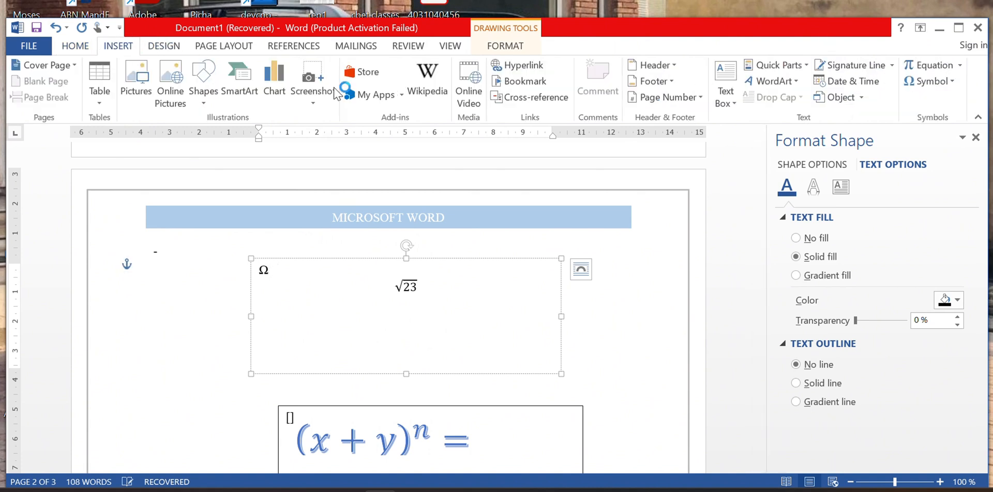
pyautogui.click(962, 66)
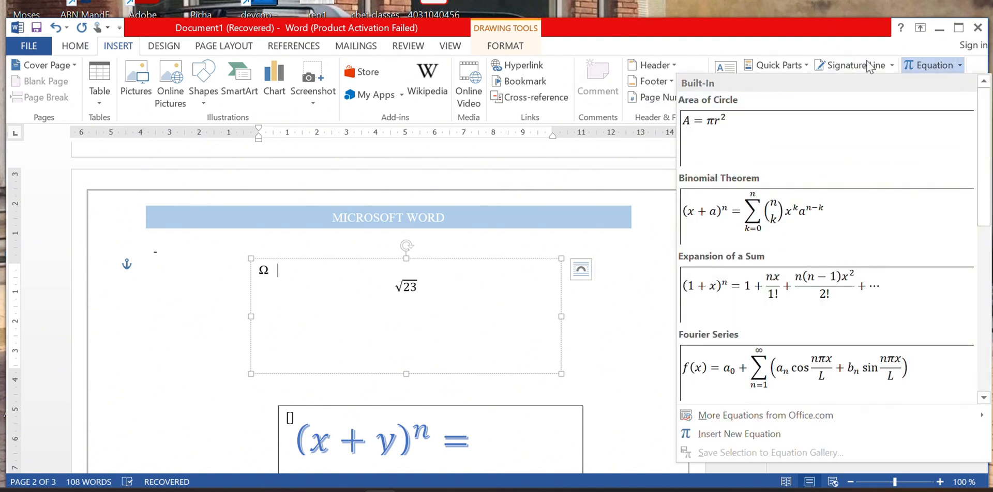
pyautogui.scroll(-3, 859, 281)
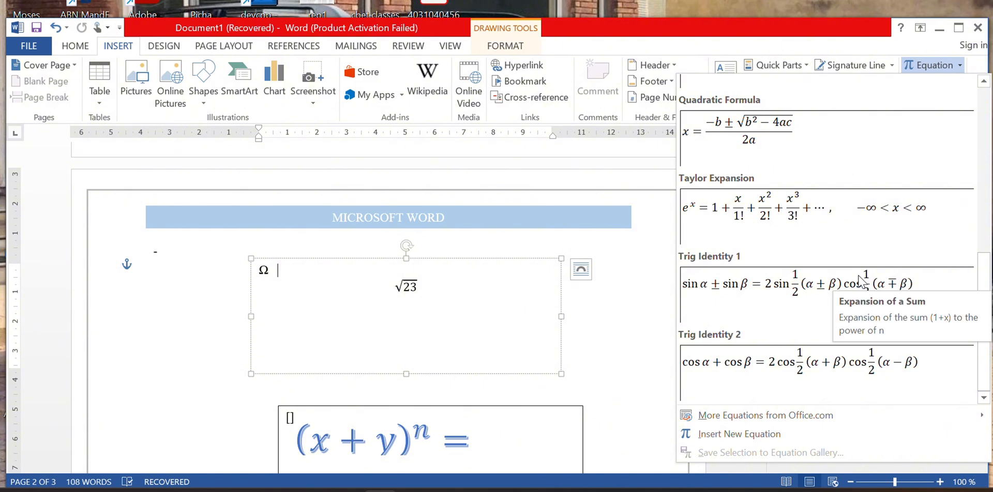
pyautogui.scroll(3, 859, 282)
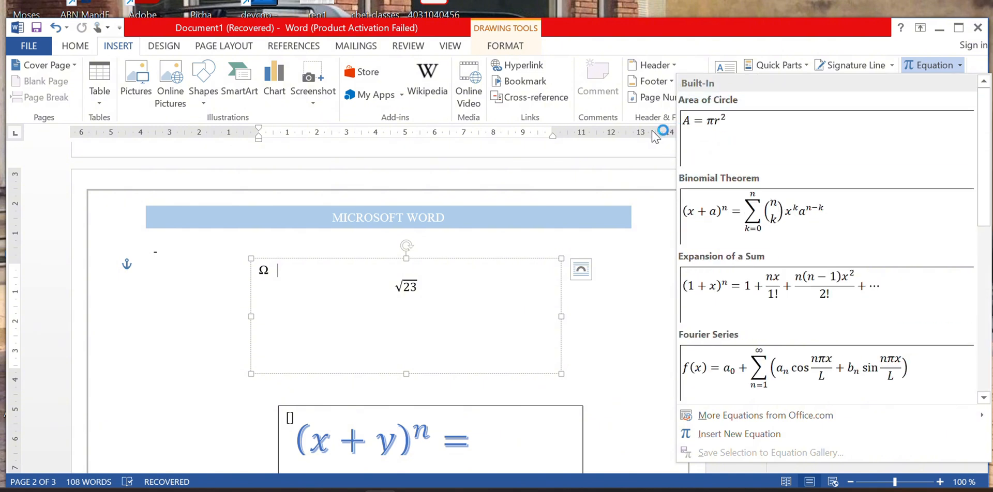
pyautogui.click(646, 148)
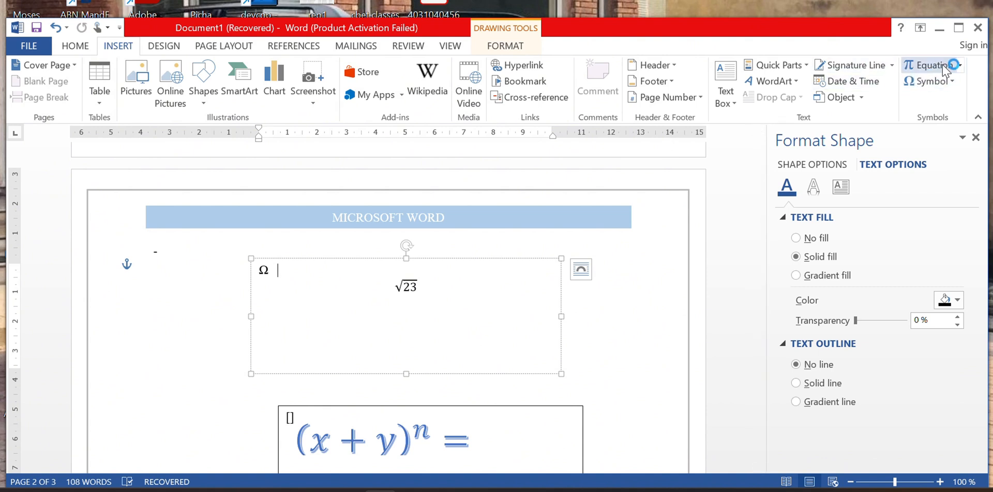
pyautogui.click(957, 65)
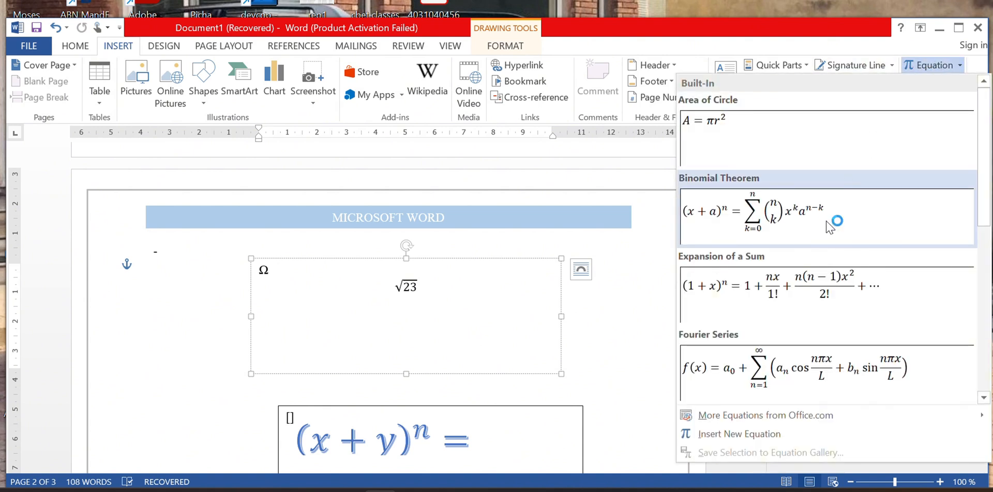
pyautogui.scroll(-5, 830, 226)
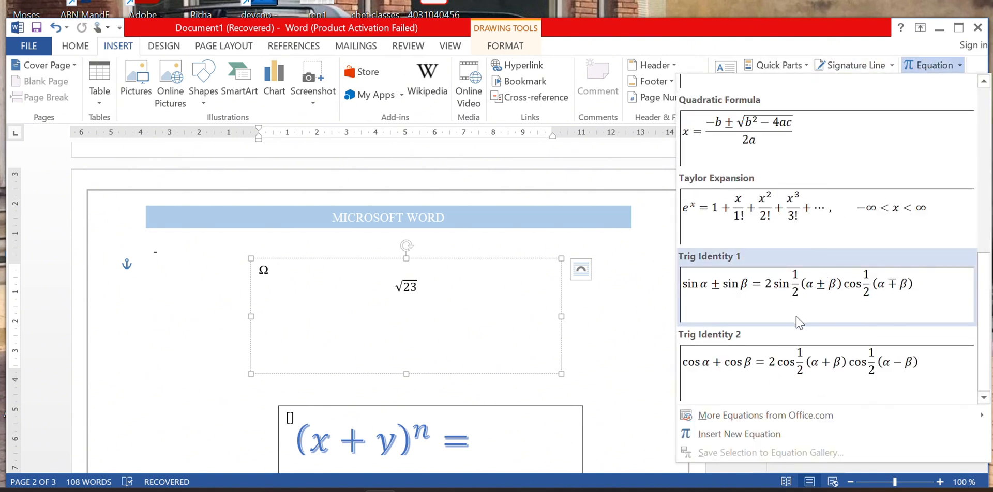
pyautogui.click(771, 312)
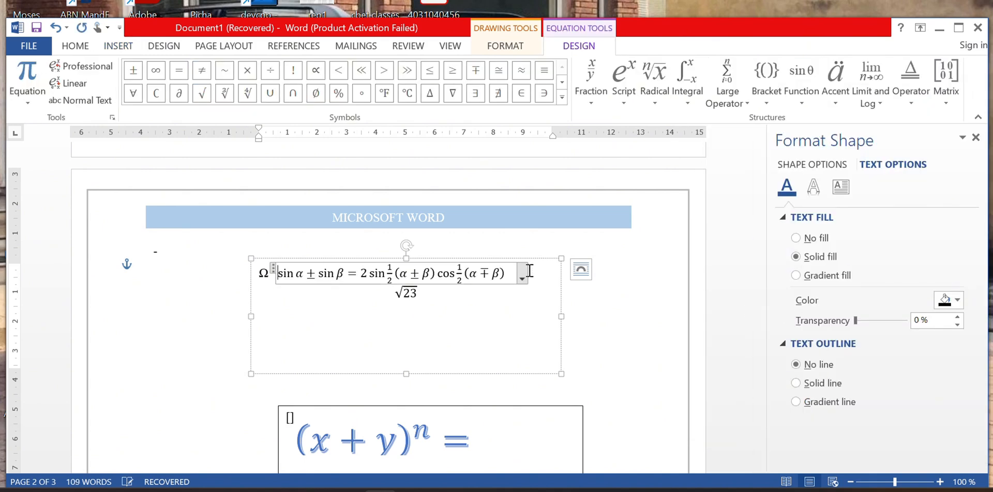
# Nudge the upper box slightly and change the first sine's coefficient from 2 to 4.
pyautogui.moveTo(488, 264); pyautogui.dragTo(494, 274)
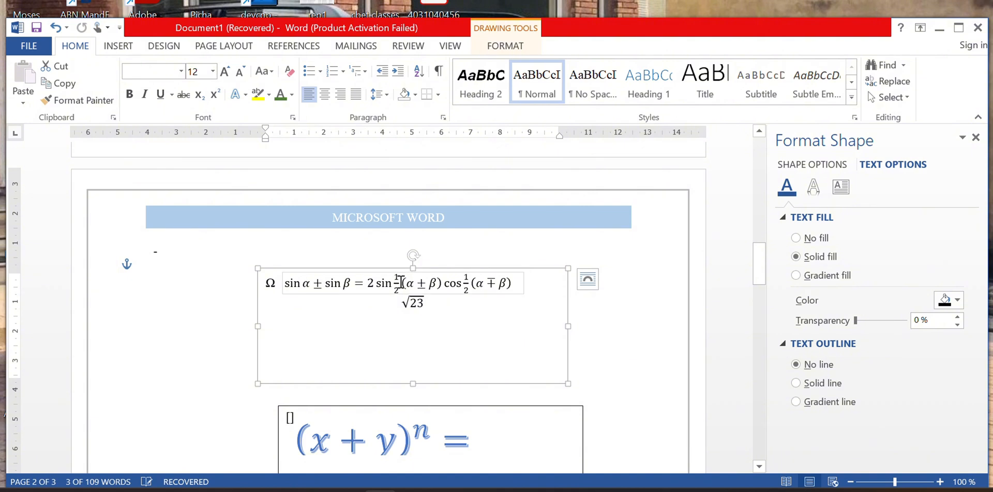
pyautogui.click(357, 287)
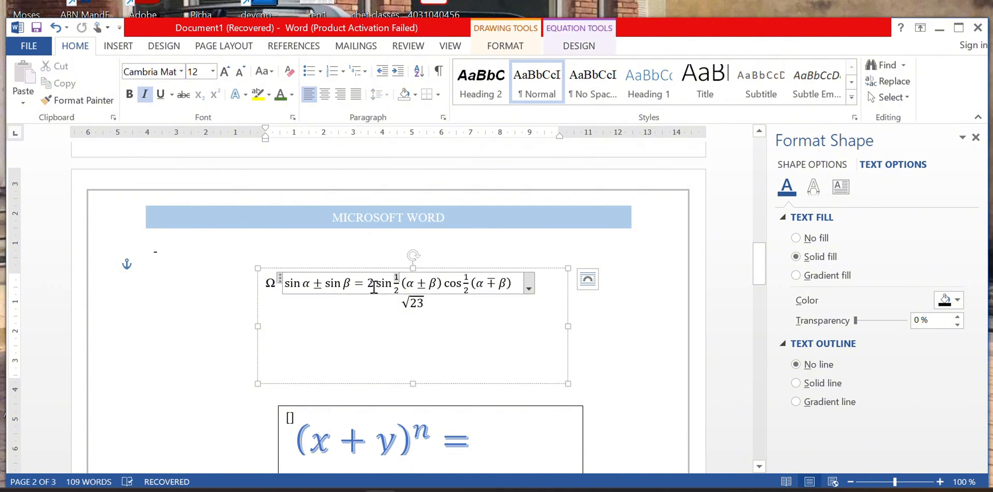
pyautogui.write('4')
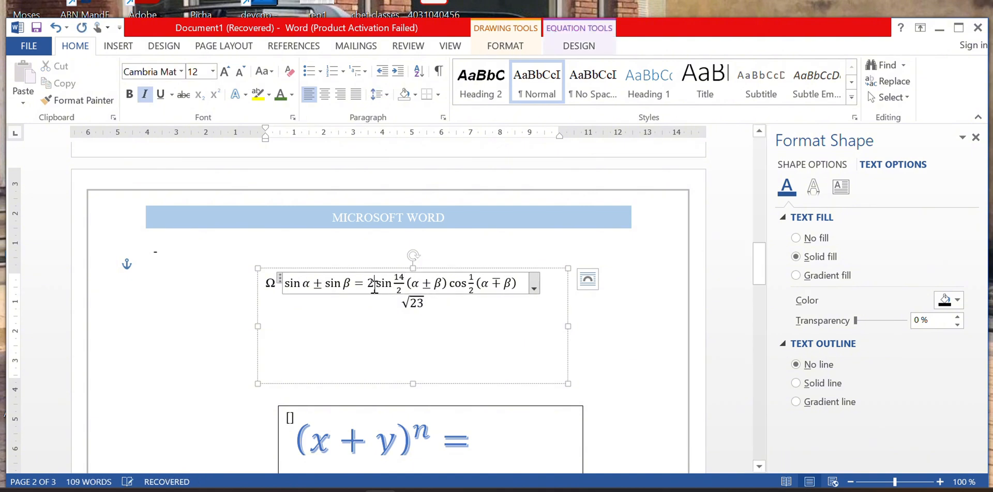
pyautogui.click(374, 287)
pyautogui.press('BackSpace')
pyautogui.write('4')
pyautogui.click(493, 285)
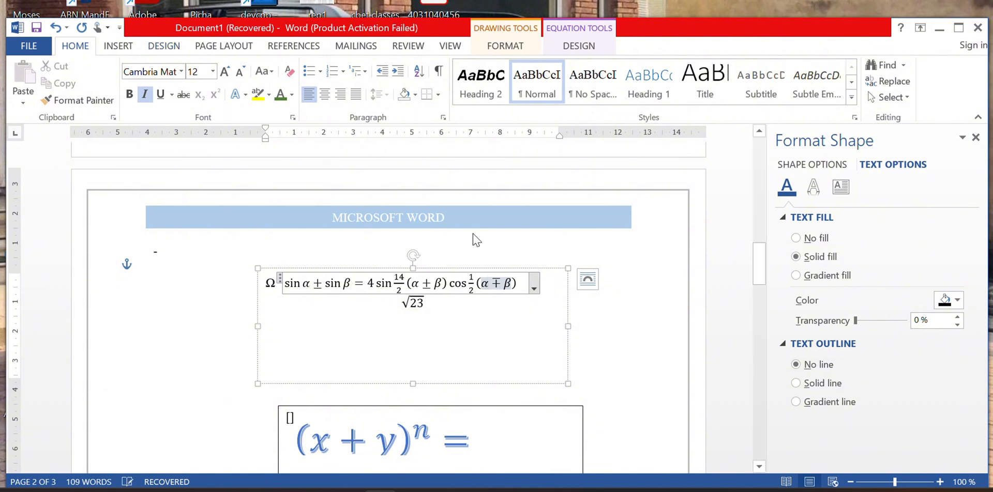
pyautogui.scroll(-15, 471, 248)
# Scroll to the dean / deputy dean / head of departments org chart and place the cursor beneath it.
pyautogui.scroll(-10, 467, 288)
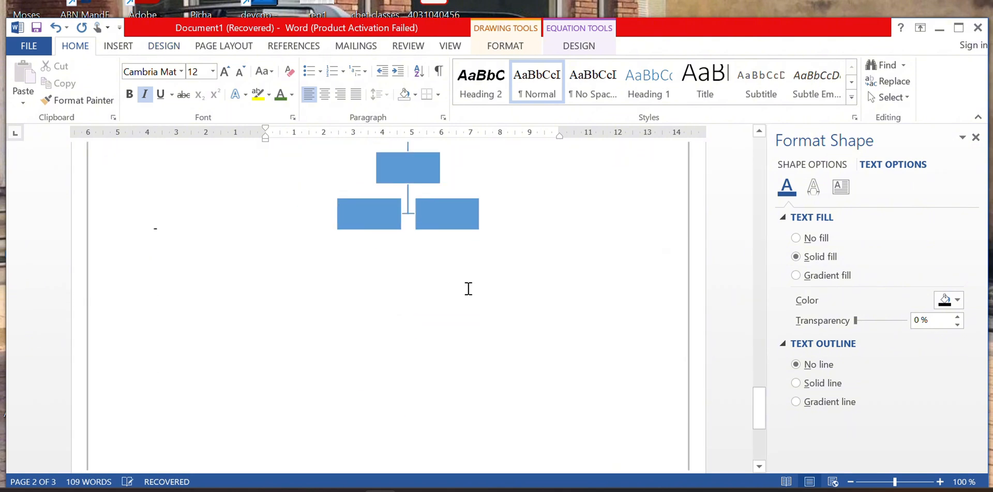
pyautogui.click(467, 184)
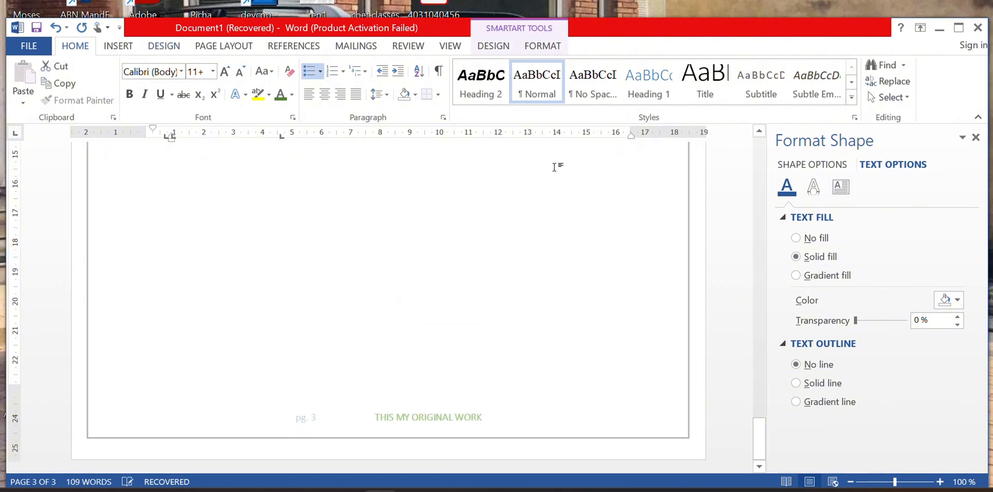
pyautogui.click(498, 214)
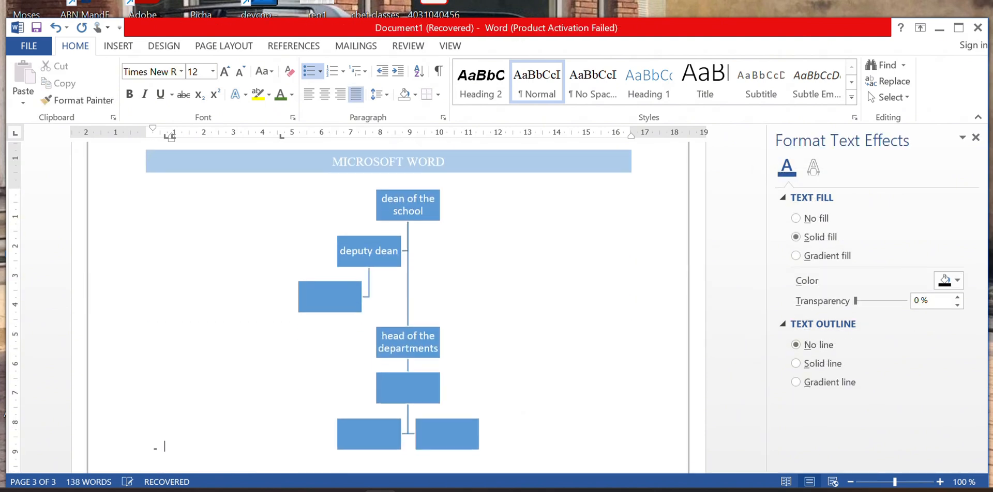
pyautogui.scroll(-6, 498, 215)
pyautogui.scroll(-5, 497, 215)
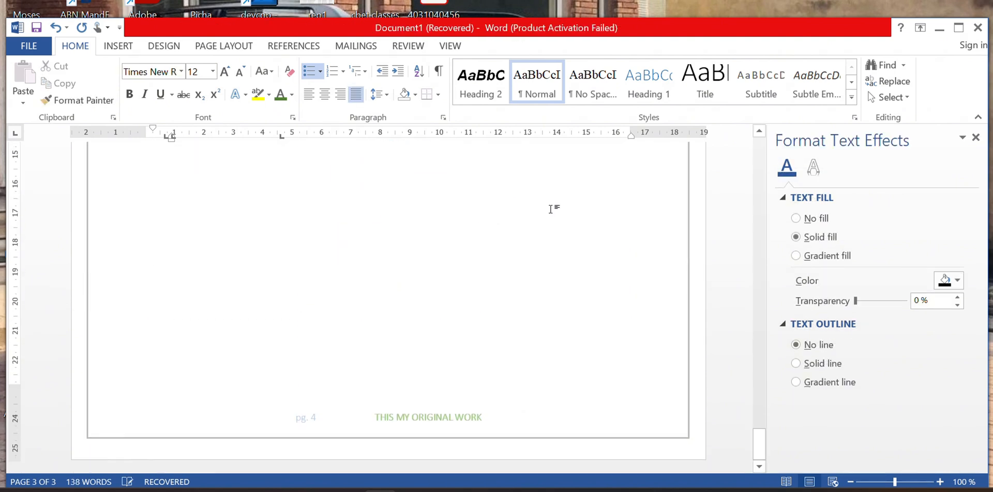
pyautogui.press('Escape')
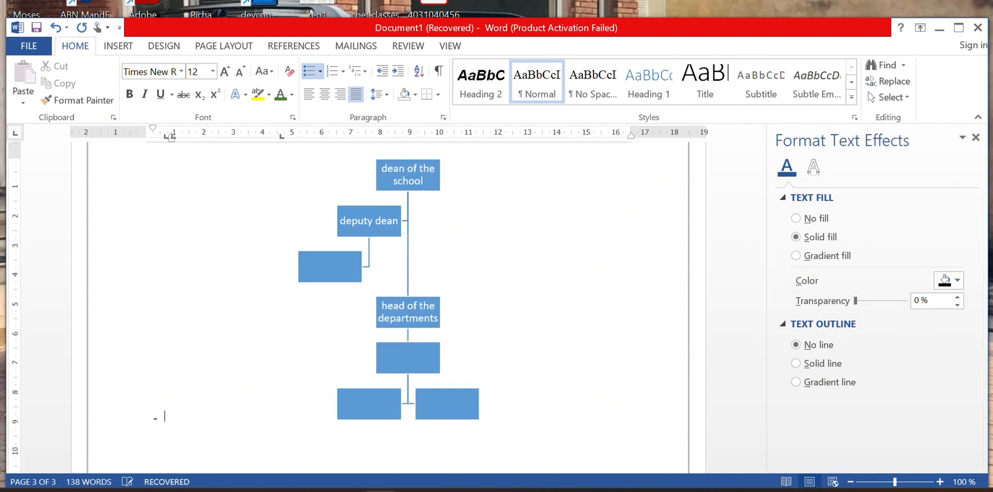
pyautogui.click(28, 46)
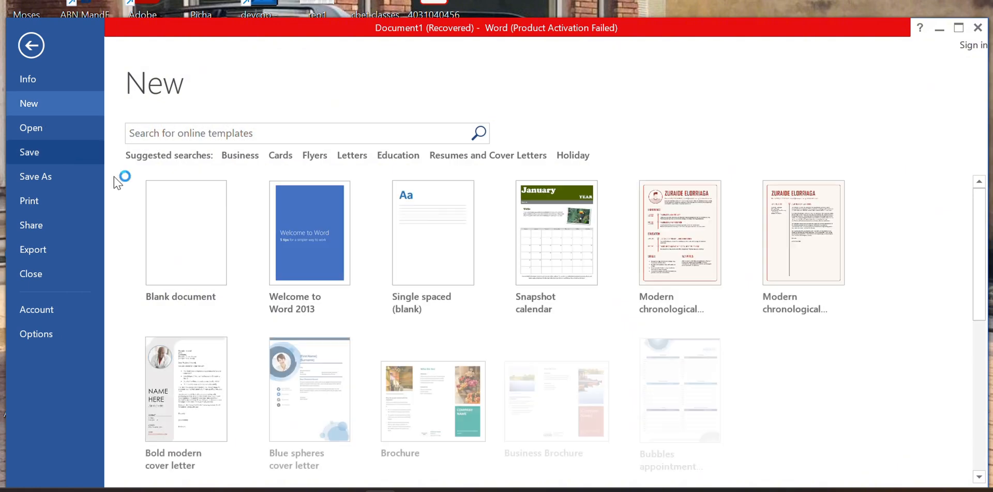
pyautogui.click(155, 231)
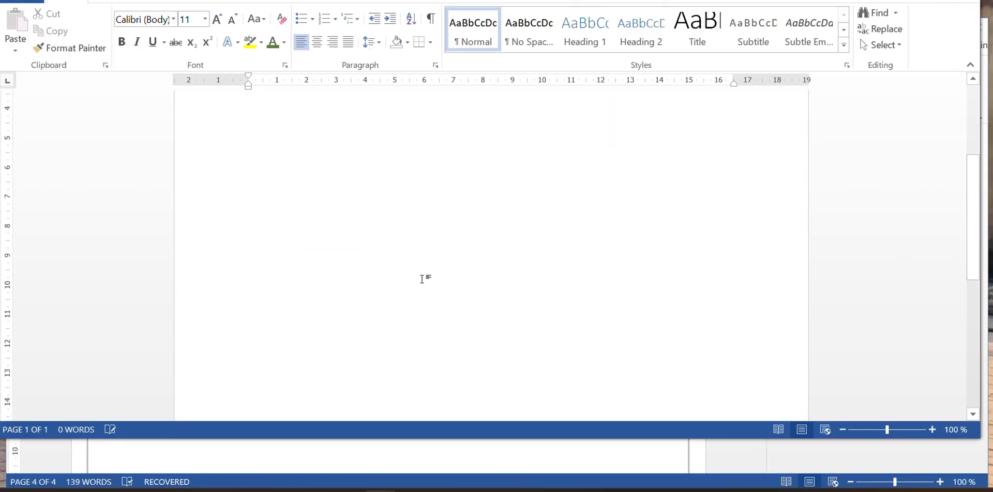
pyautogui.scroll(-3, 418, 262)
pyautogui.scroll(3, 418, 263)
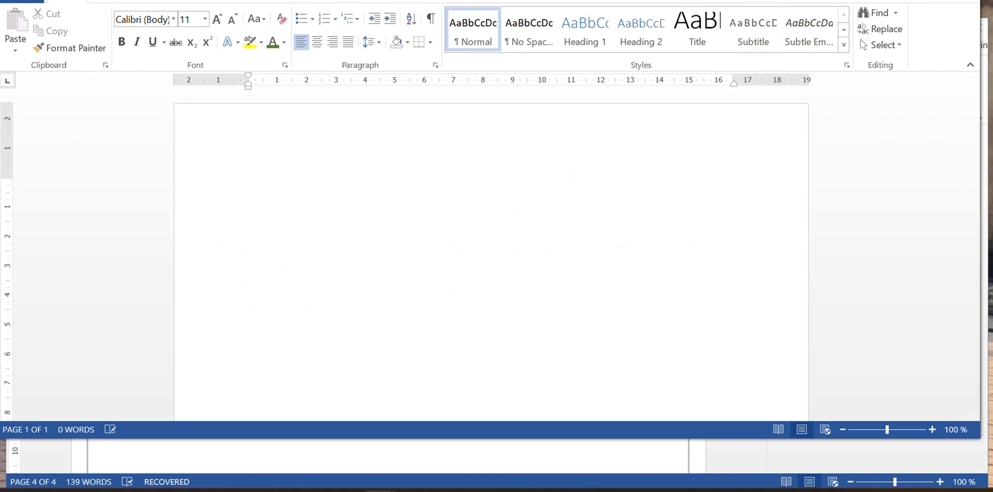
pyautogui.press('super+z')
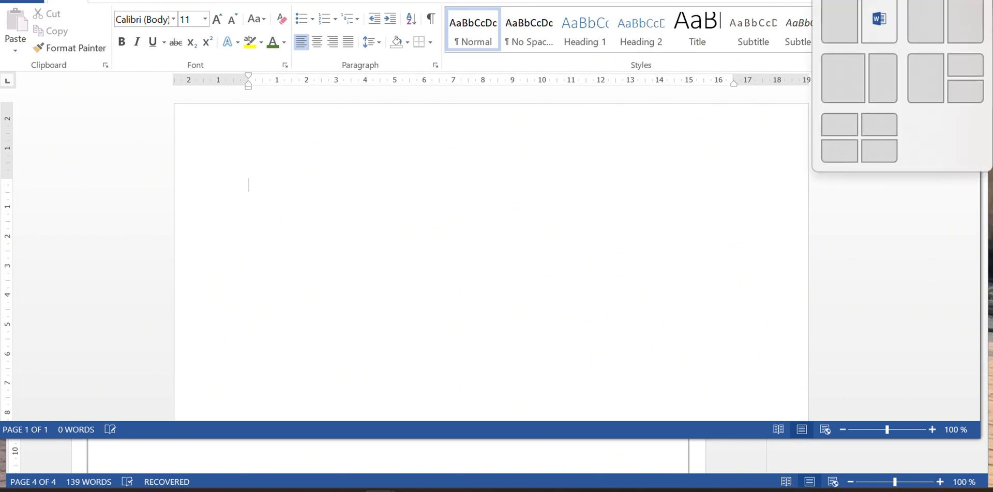
pyautogui.press('Escape')
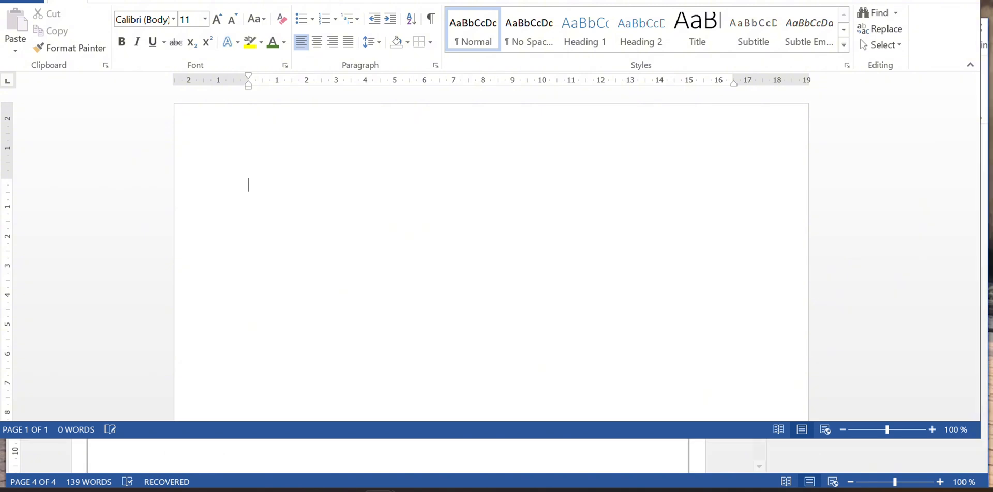
pyautogui.click(930, 1)
pyautogui.scroll(-10, 523, 342)
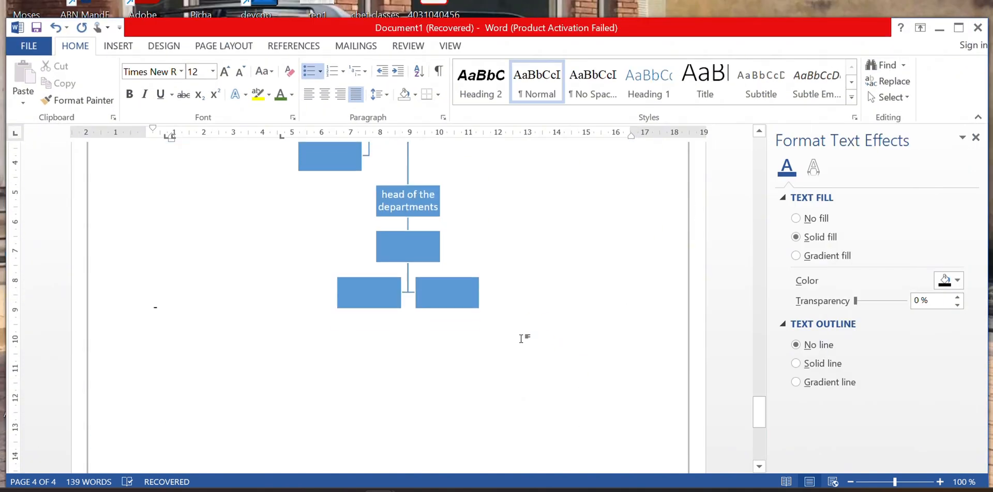
pyautogui.scroll(-3, 521, 339)
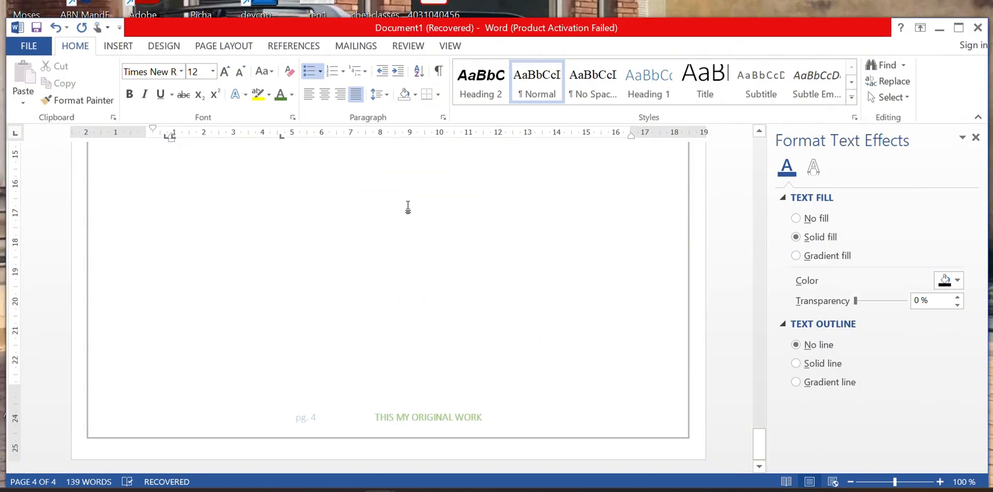
# Select the org chart and choose Green Yellow from the Design tab's theme Colors list.
pyautogui.click(486, 190)
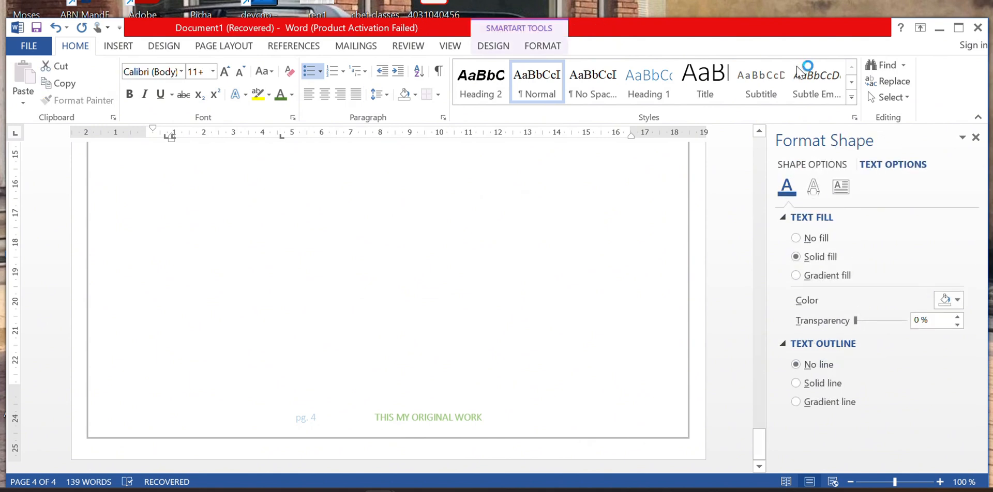
pyautogui.click(118, 46)
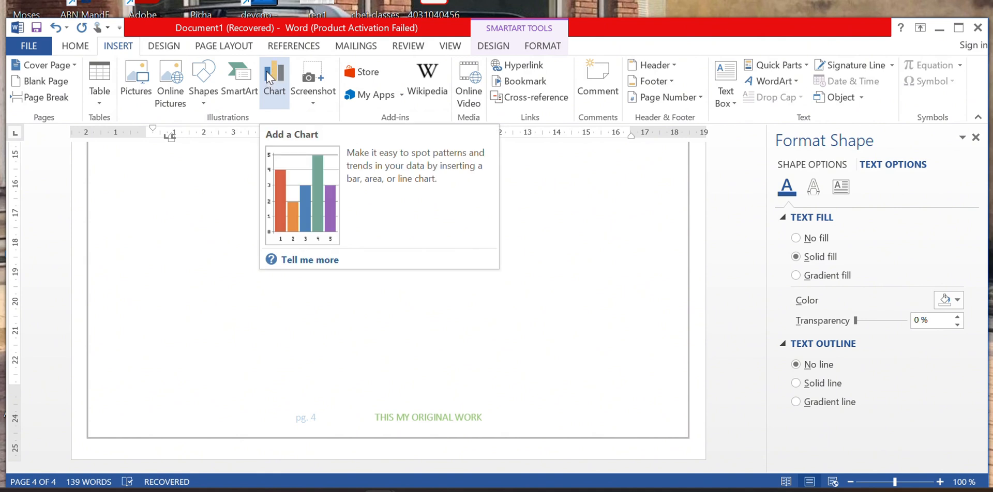
pyautogui.click(165, 46)
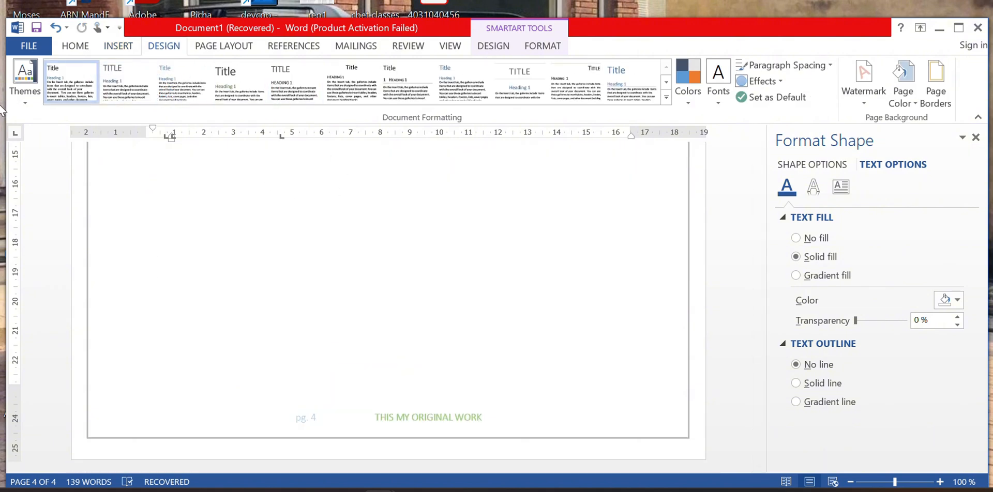
pyautogui.click(688, 82)
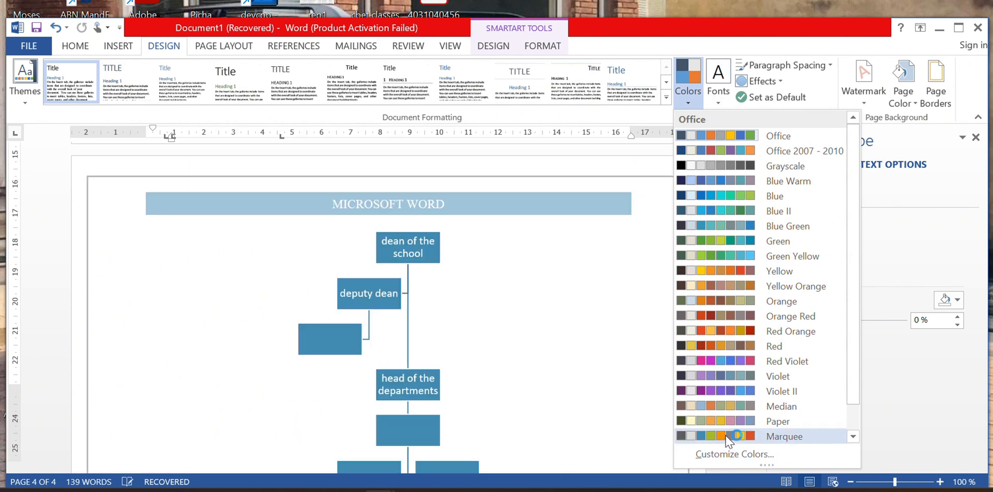
pyautogui.click(853, 437)
pyautogui.click(853, 437)
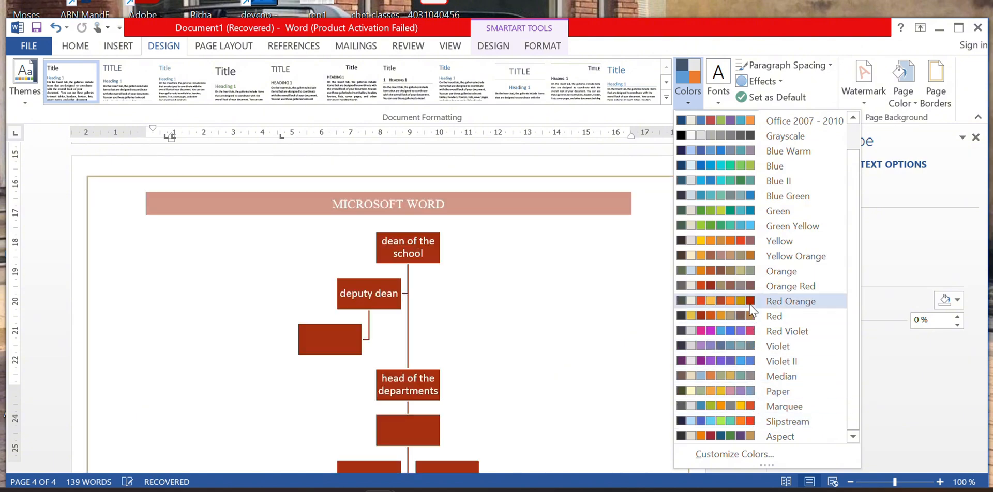
pyautogui.click(744, 233)
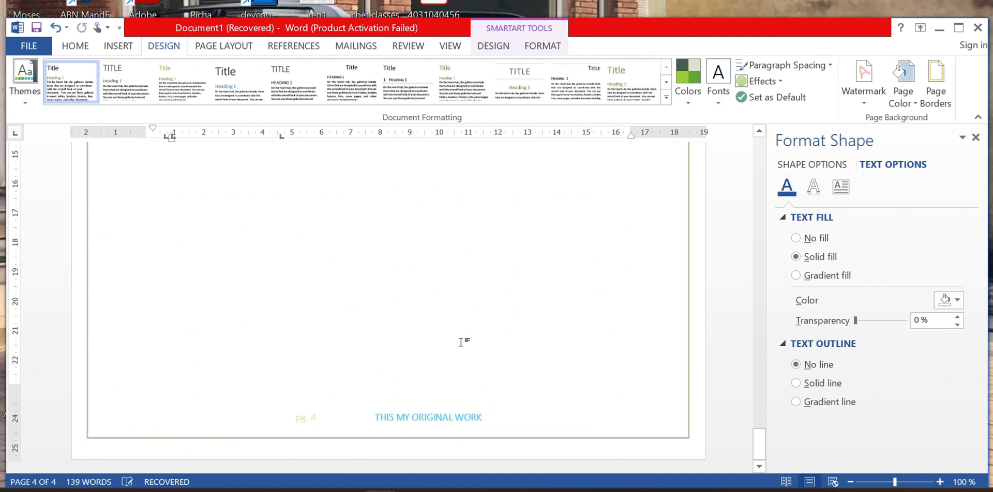
# Delete the empty dash lines above the org chart.
pyautogui.scroll(15, 460, 343)
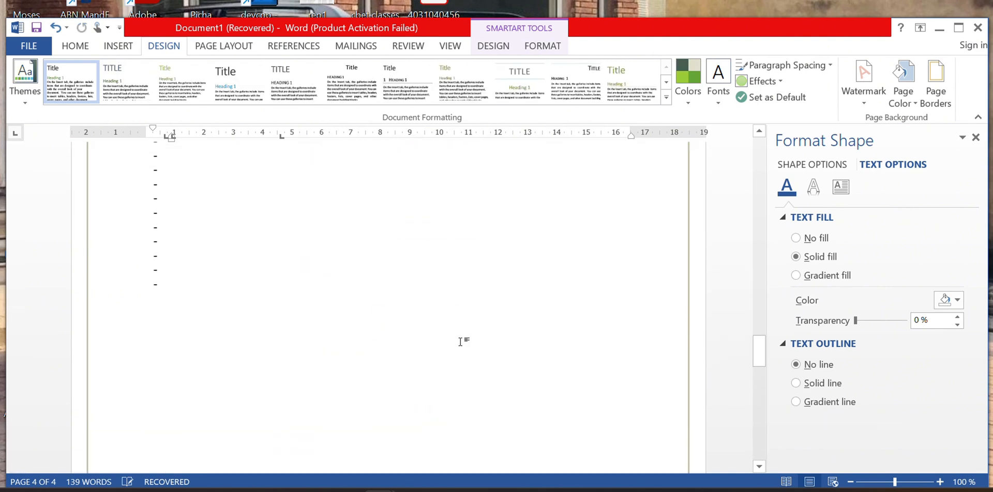
pyautogui.scroll(5, 460, 342)
pyautogui.scroll(-5, 418, 341)
pyautogui.scroll(1, 375, 358)
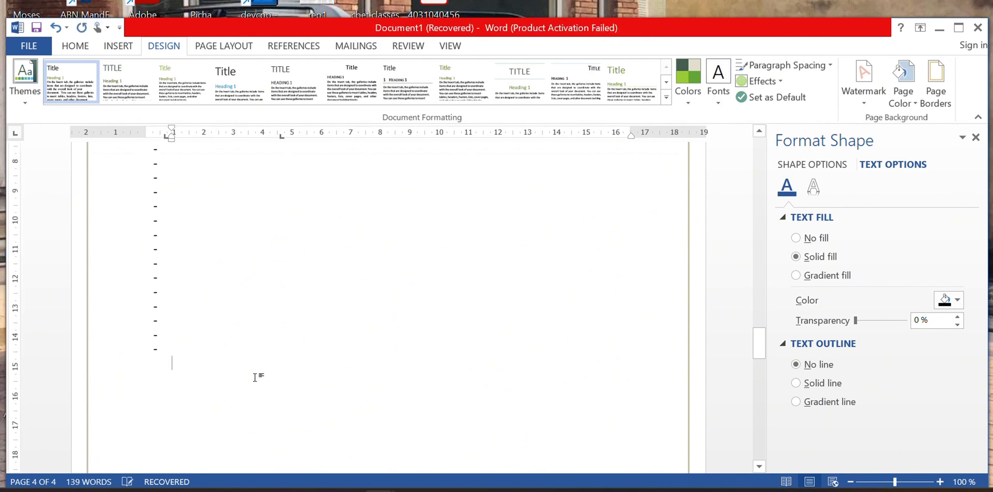
pyautogui.press('BackSpace')
pyautogui.press('BackSpace')
pyautogui.press('BackSpace')
pyautogui.press('BackSpace')
pyautogui.press('BackSpace')
pyautogui.press('BackSpace')
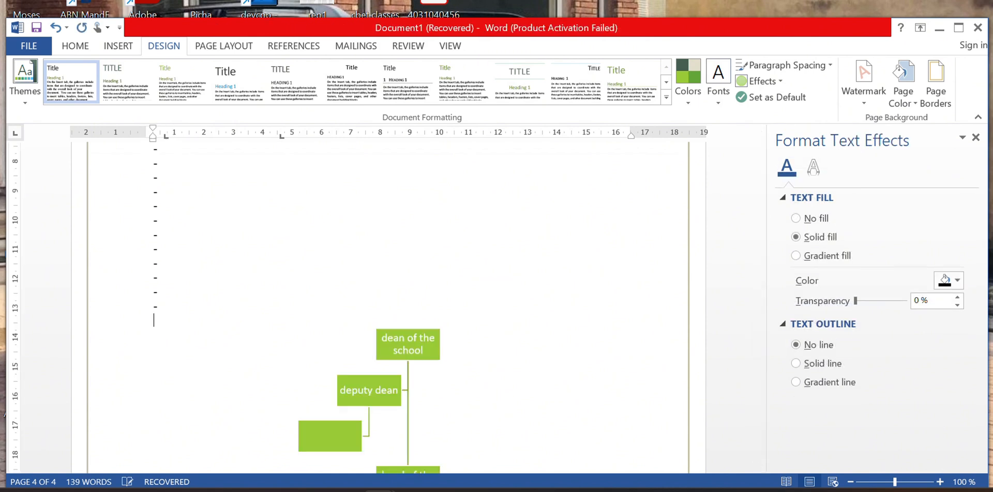
pyautogui.press('BackSpace')
pyautogui.press('BackSpace')
pyautogui.press('BackSpace')
pyautogui.press('BackSpace')
pyautogui.press('BackSpace')
pyautogui.press('BackSpace')
pyautogui.press('BackSpace')
pyautogui.press('BackSpace')
pyautogui.press('BackSpace')
pyautogui.press('BackSpace')
pyautogui.press('BackSpace')
pyautogui.press('BackSpace')
pyautogui.press('BackSpace')
pyautogui.press('BackSpace')
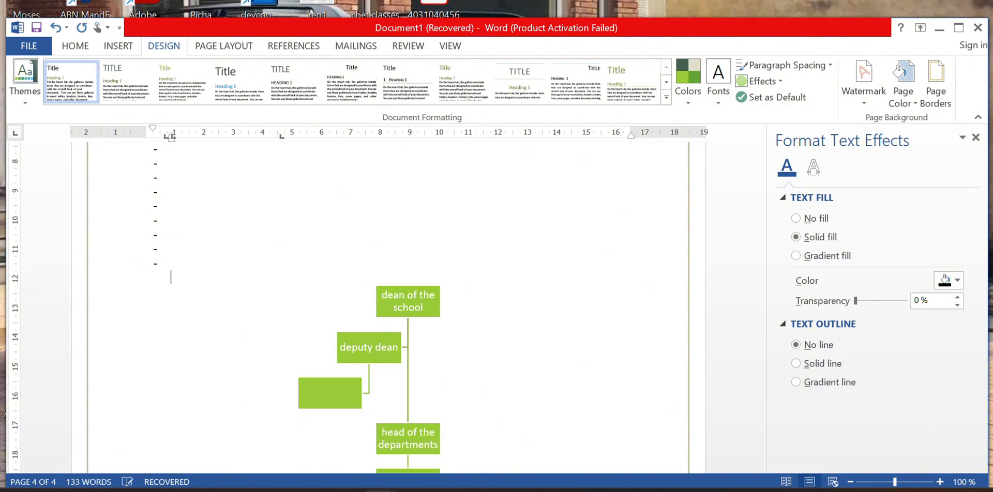
pyautogui.hotkey('ctrl', 'z')
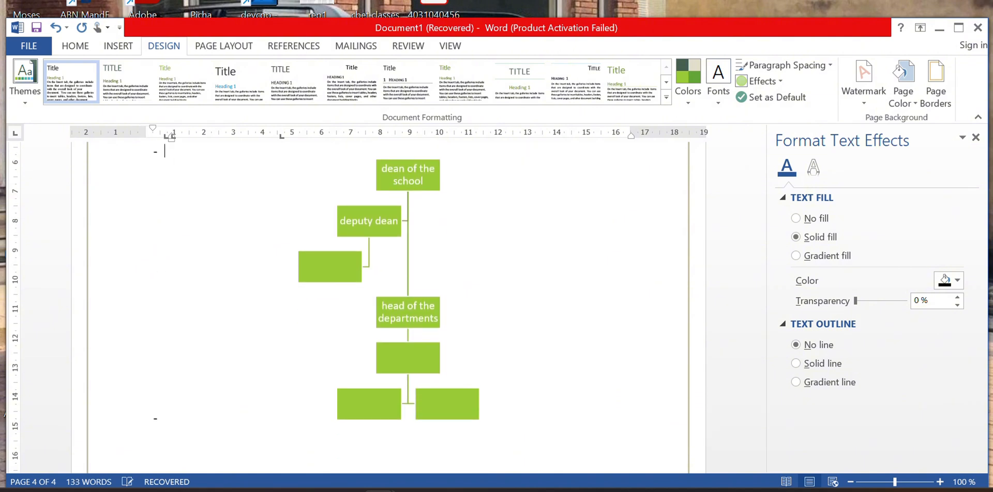
pyautogui.hotkey('ctrl', 'z')
pyautogui.hotkey('ctrl', 'z')
pyautogui.hotkey('ctrl', 'z')
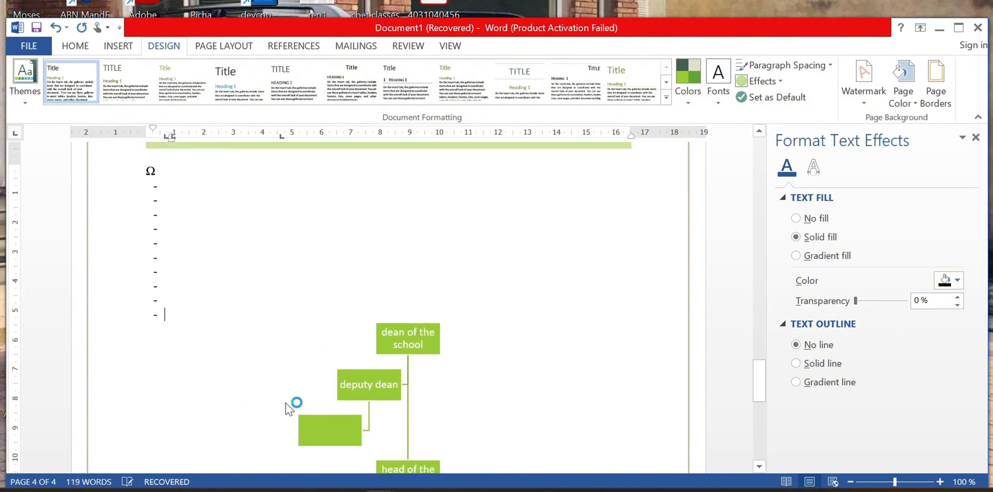
pyautogui.press('BackSpace')
pyautogui.press('BackSpace')
pyautogui.press('BackSpace')
pyautogui.press('BackSpace')
pyautogui.press('BackSpace')
pyautogui.press('BackSpace')
pyautogui.press('BackSpace')
pyautogui.press('BackSpace')
pyautogui.press('BackSpace')
pyautogui.press('BackSpace')
pyautogui.press('BackSpace')
pyautogui.press('BackSpace')
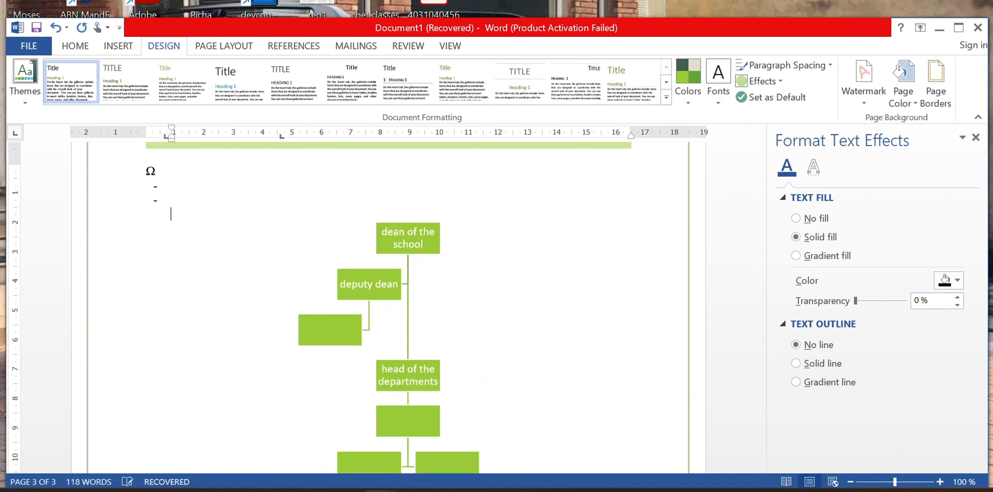
pyautogui.press('BackSpace')
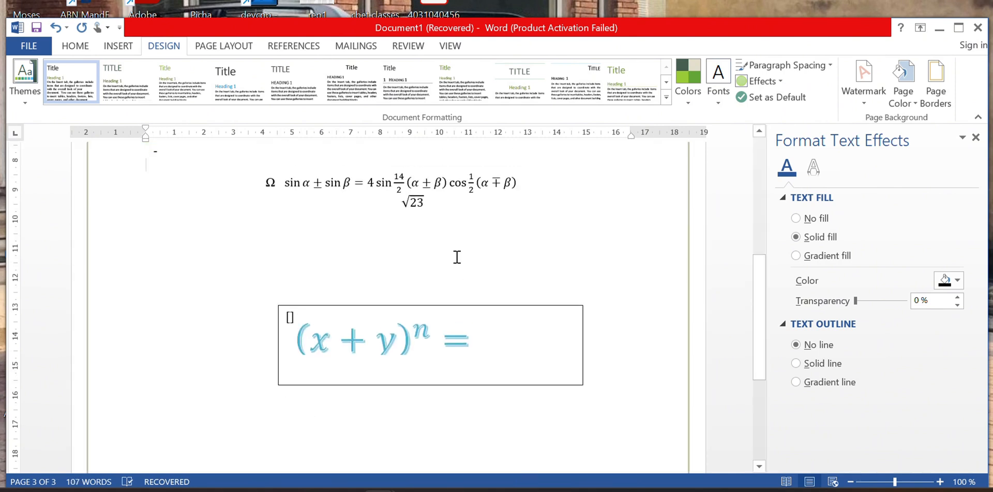
pyautogui.scroll(-5, 456, 257)
pyautogui.scroll(12, 455, 257)
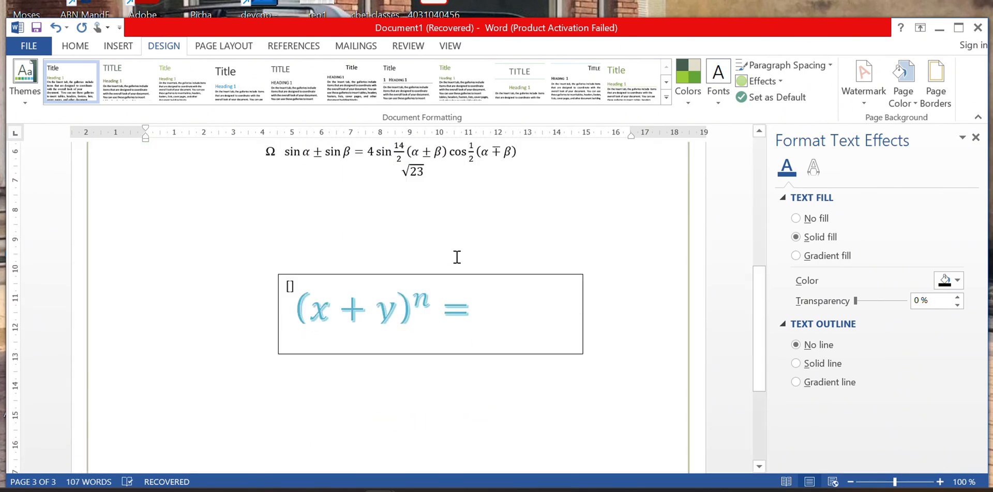
pyautogui.scroll(-8, 456, 257)
pyautogui.scroll(-4, 456, 257)
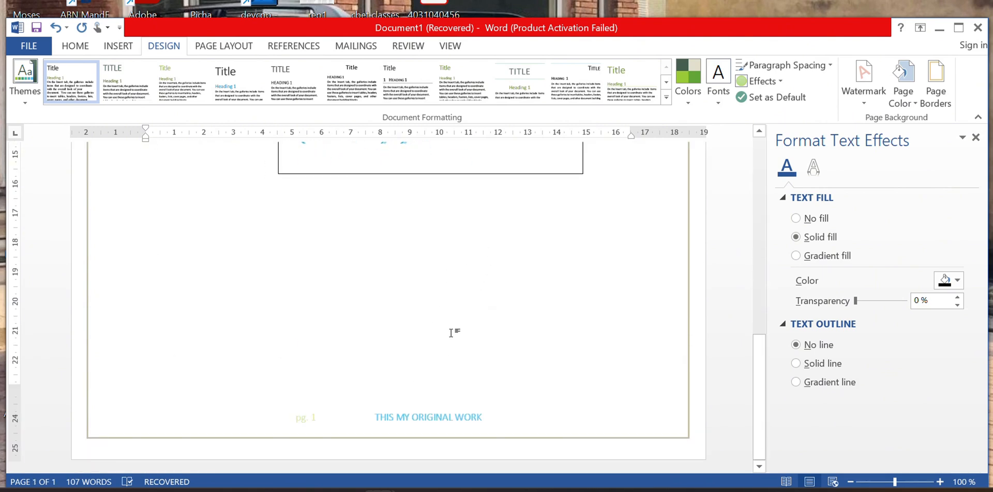
pyautogui.scroll(4, 448, 305)
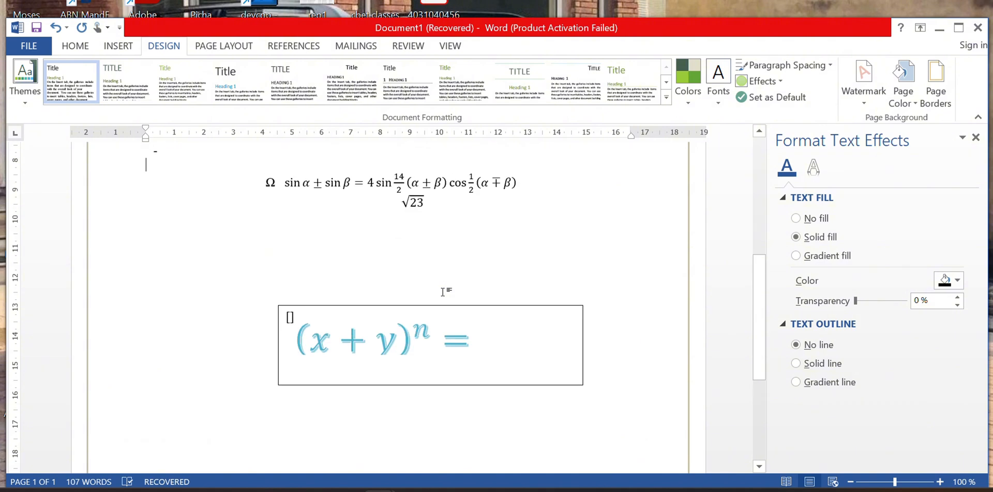
pyautogui.scroll(-4, 442, 292)
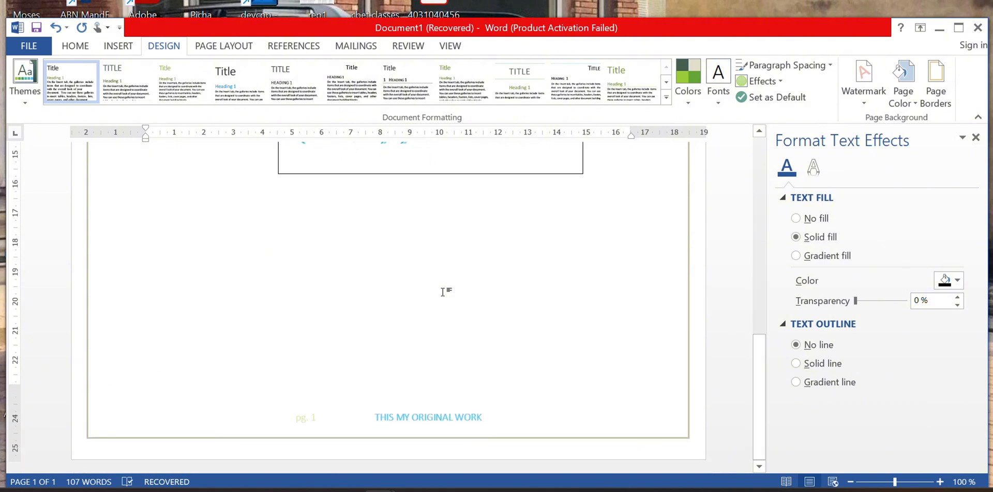
# Paste the org chart below the equation on page 1 with Ctrl+V, then undo the stray change.
pyautogui.rightClick(337, 303)
pyautogui.hotkey('ctrl', 'v')
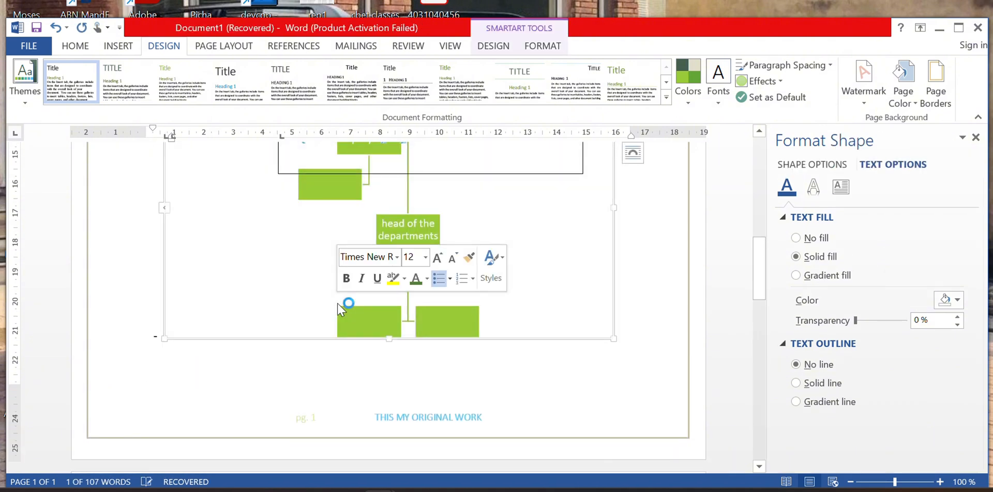
pyautogui.scroll(4, 368, 367)
pyautogui.scroll(-11, 369, 366)
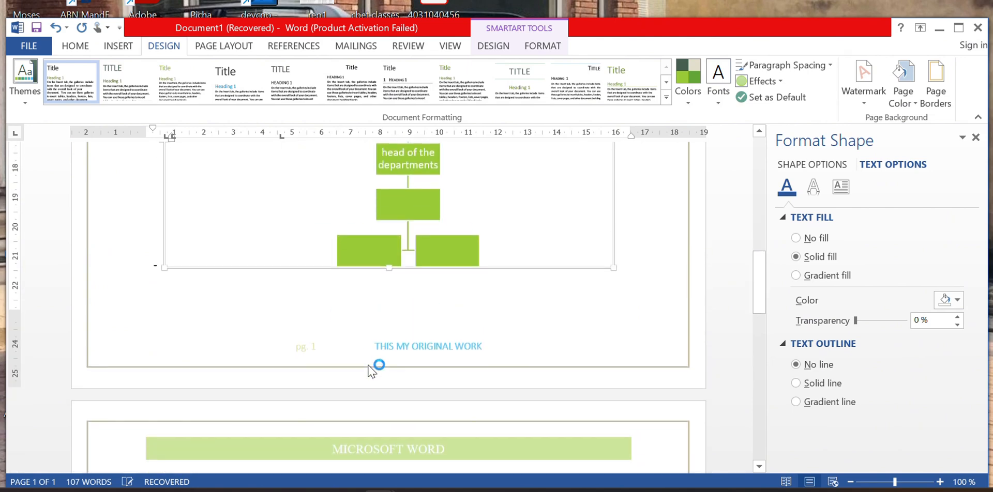
pyautogui.hotkey('ctrl', 'z')
pyautogui.hotkey('ctrl', 'z')
pyautogui.hotkey('ctrl', 'z')
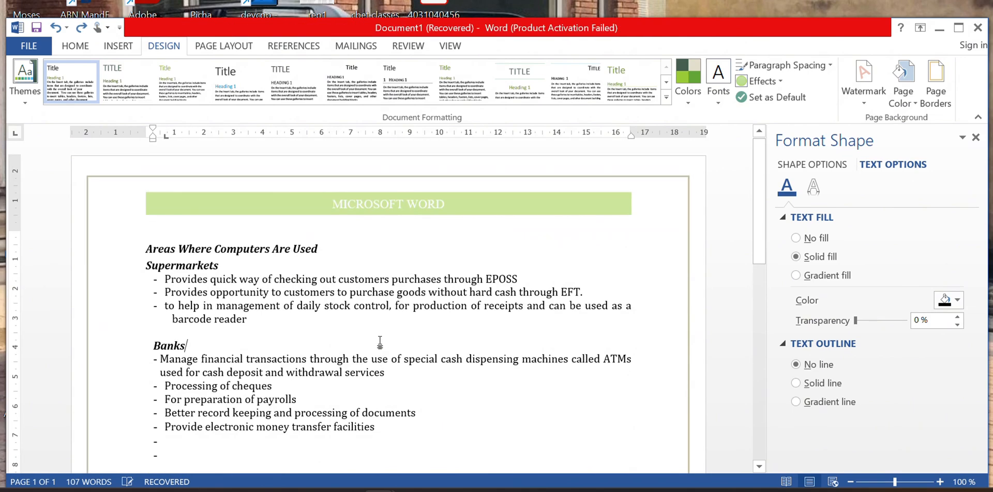
pyautogui.scroll(-5, 381, 341)
pyautogui.scroll(4, 381, 342)
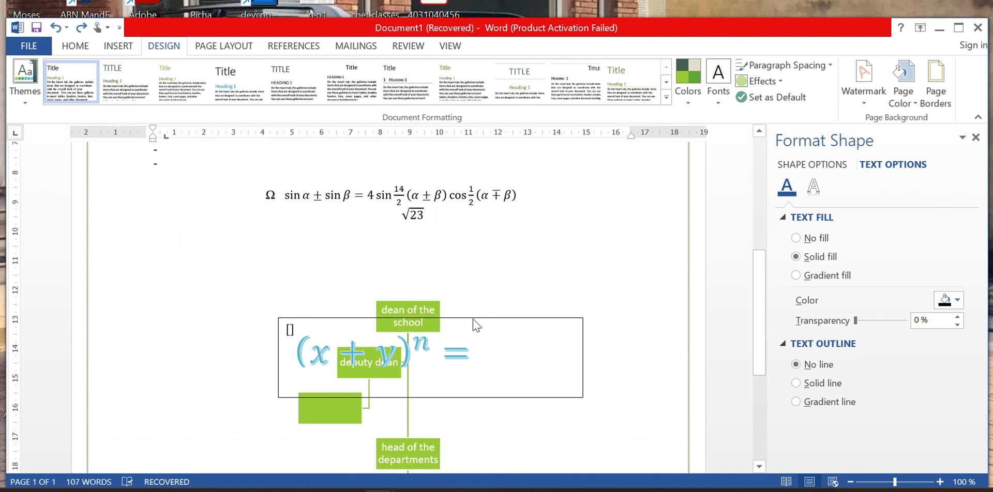
# Move the empty equation box above the chart and the (x+y)^n box right, then jump to page 2.
pyautogui.moveTo(472, 319); pyautogui.dragTo(492, 227)
pyautogui.moveTo(449, 313); pyautogui.dragTo(449, 275)
pyautogui.scroll(-3, 445, 351)
pyautogui.click(414, 279)
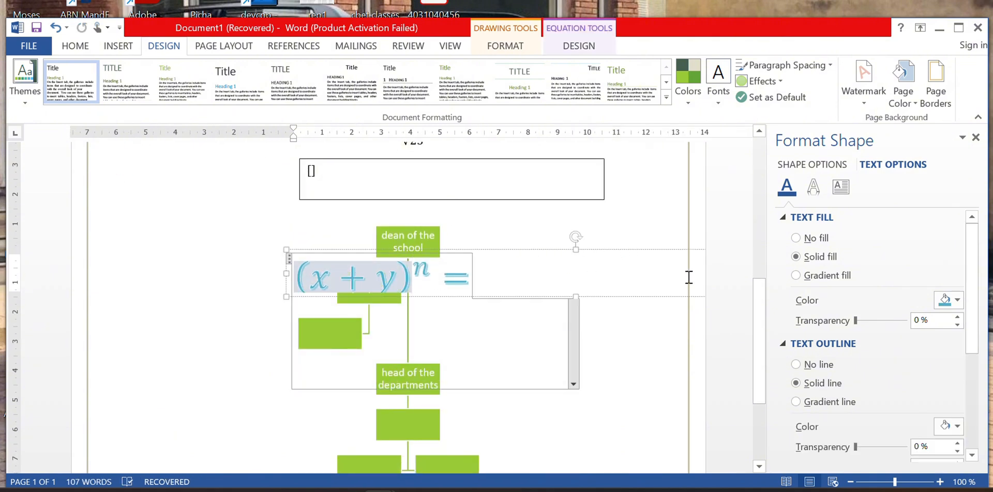
pyautogui.moveTo(290, 275); pyautogui.dragTo(499, 305)
pyautogui.scroll(-6, 437, 373)
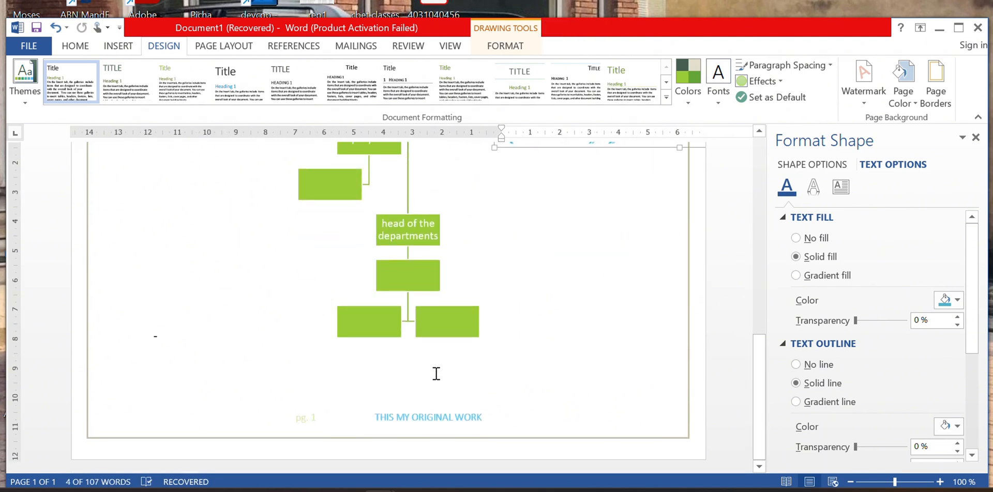
pyautogui.click(396, 367)
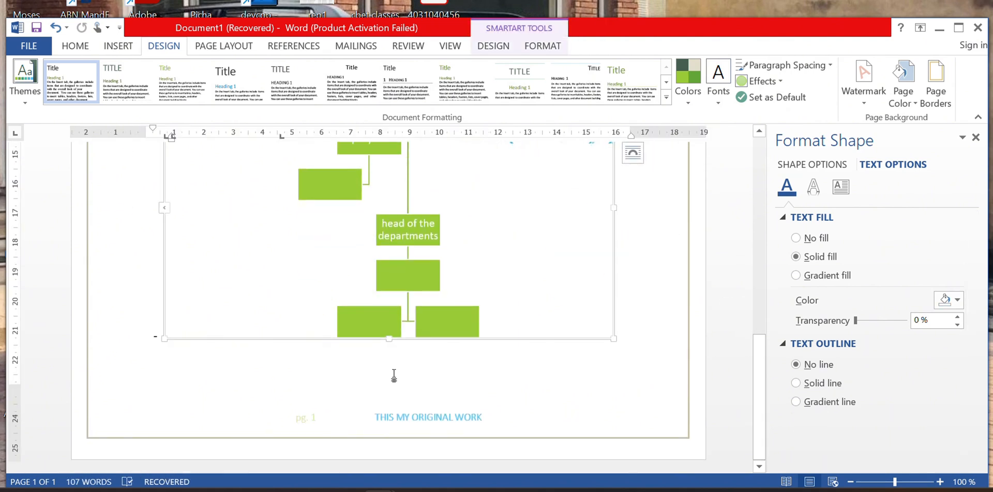
pyautogui.hotkey('ctrl', 'End')
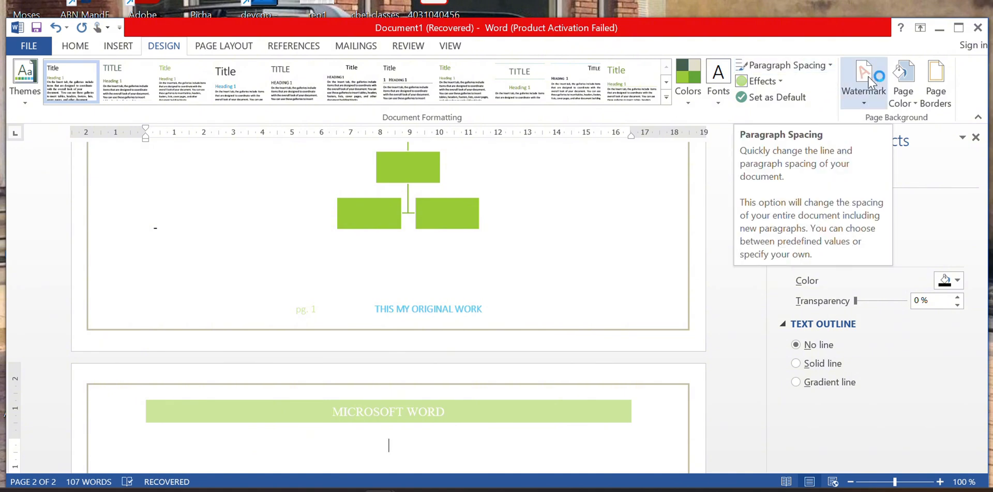
# Apply the diagonal CONFIDENTIAL 1 watermark from the Watermark gallery.
pyautogui.click(866, 105)
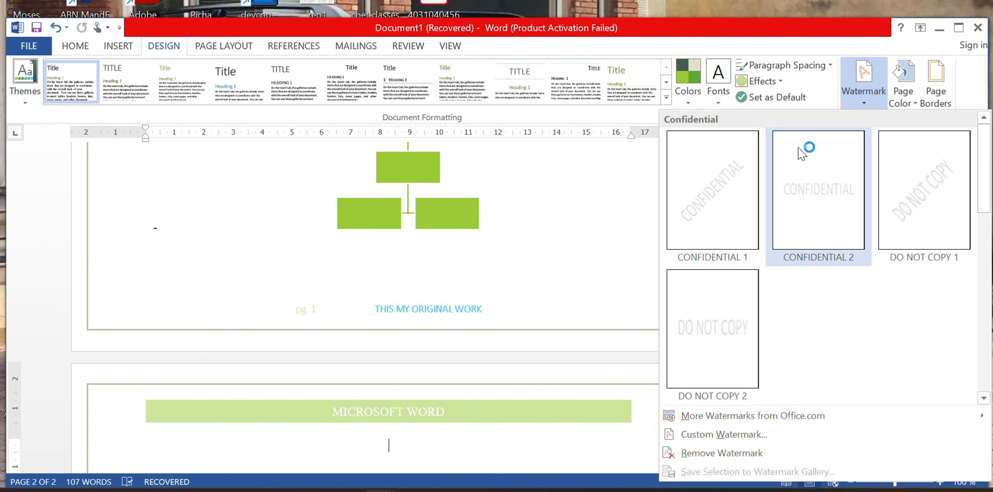
pyautogui.click(734, 245)
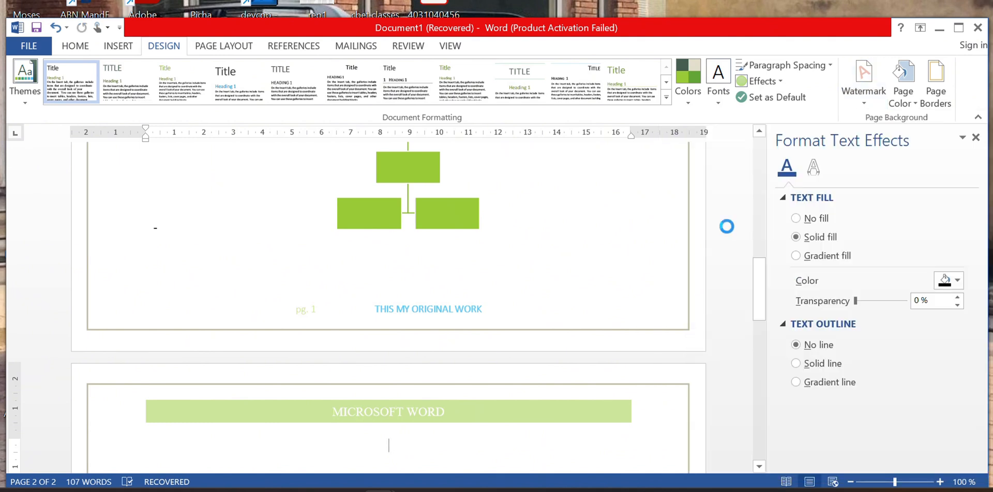
pyautogui.scroll(-10, 566, 337)
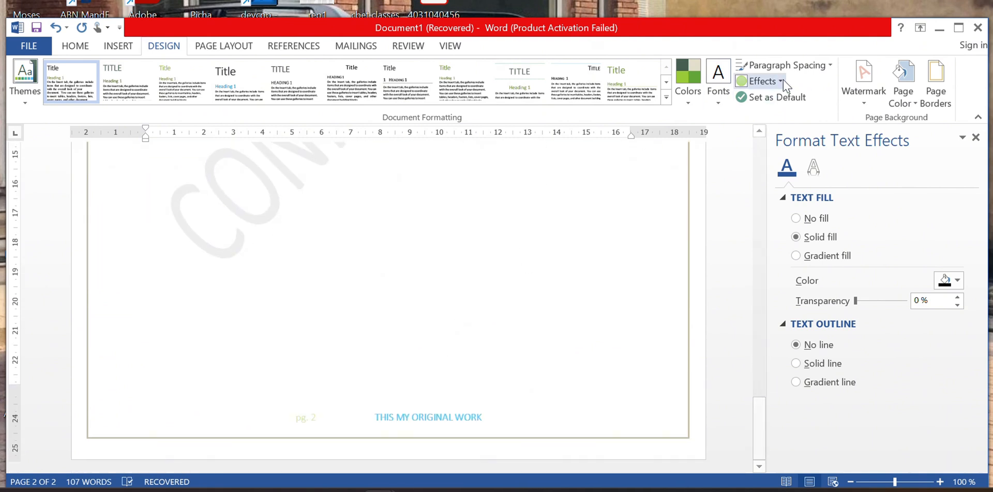
pyautogui.click(864, 96)
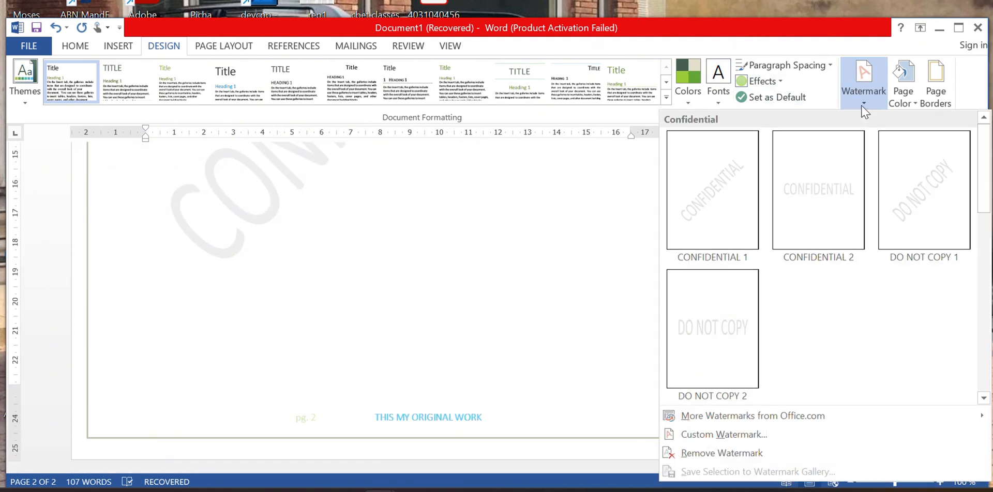
# In Custom Watermark, replace the CONFIDENTIAL text with TRAINER, keeping English, and apply.
pyautogui.click(737, 436)
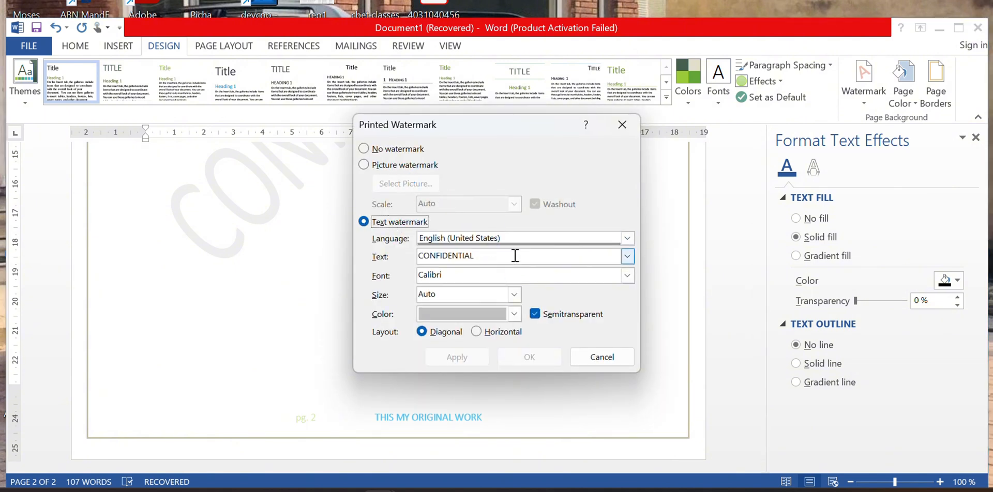
pyautogui.click(626, 239)
pyautogui.click(547, 250)
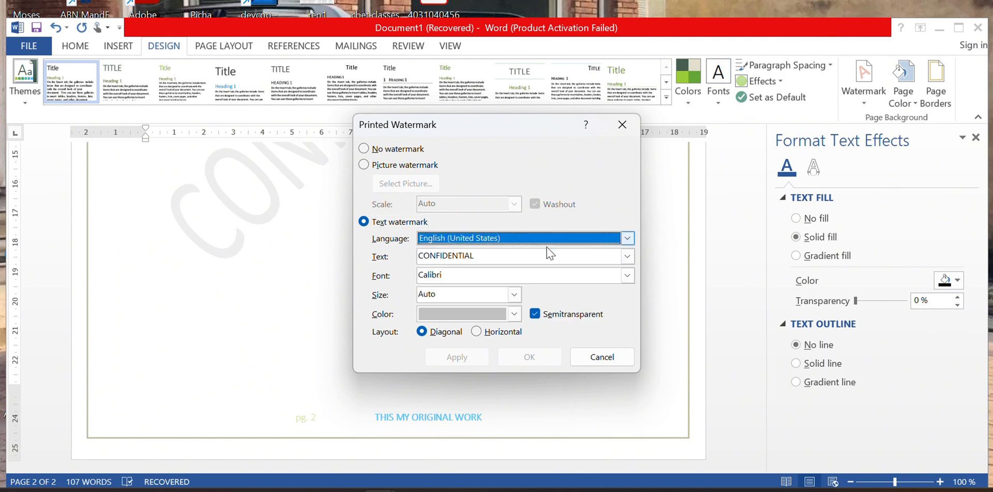
pyautogui.click(600, 261)
pyautogui.press('BackSpace')
pyautogui.press('BackSpace')
pyautogui.press('BackSpace')
pyautogui.press('BackSpace')
pyautogui.press('BackSpace')
pyautogui.press('BackSpace')
pyautogui.press('BackSpace')
pyautogui.press('BackSpace')
pyautogui.press('BackSpace')
pyautogui.press('BackSpace')
pyautogui.press('BackSpace')
pyautogui.press('BackSpace')
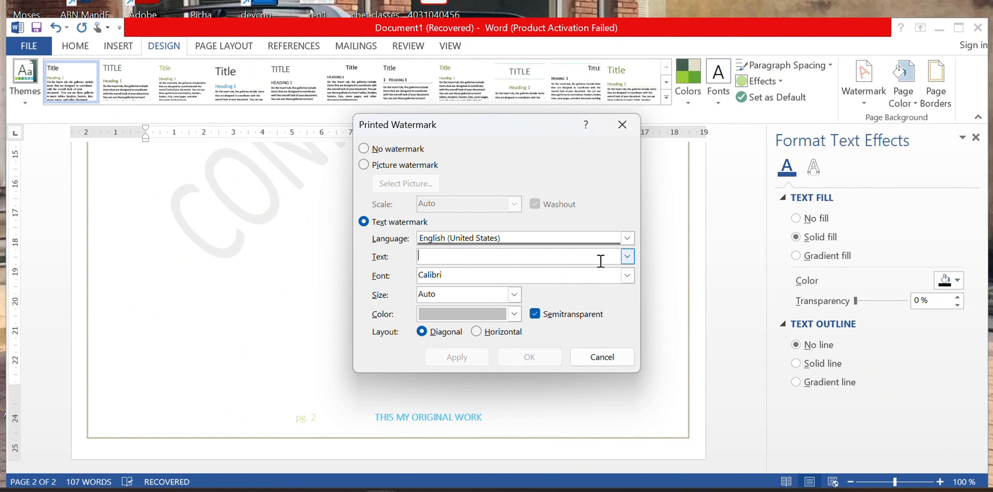
pyautogui.write('TRAINER')
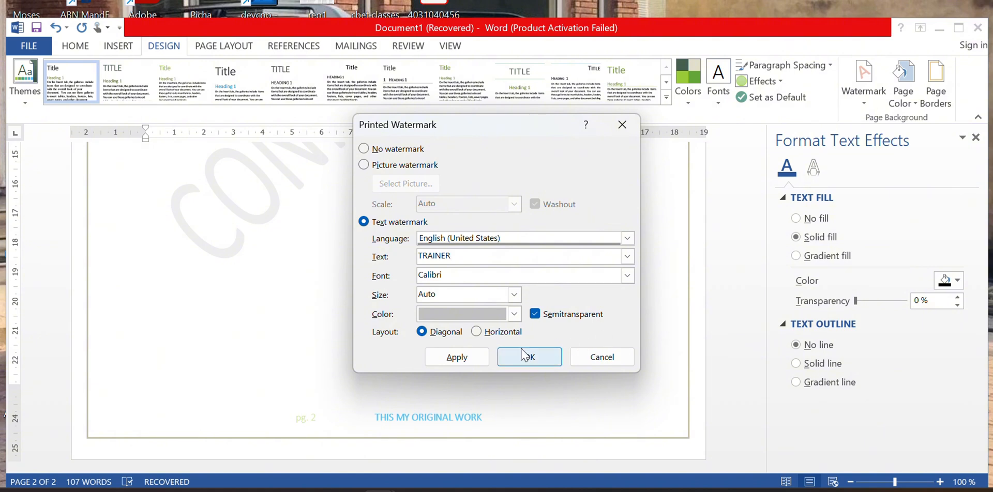
pyautogui.click(458, 358)
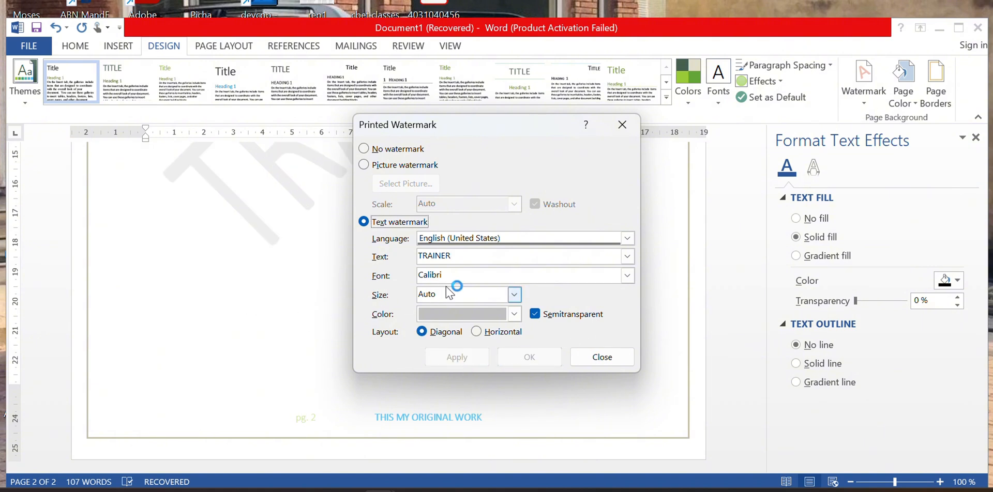
# Set the watermark to green Constantia, size 48, diagonal layout, and apply it.
pyautogui.click(634, 277)
pyautogui.scroll(-5, 547, 305)
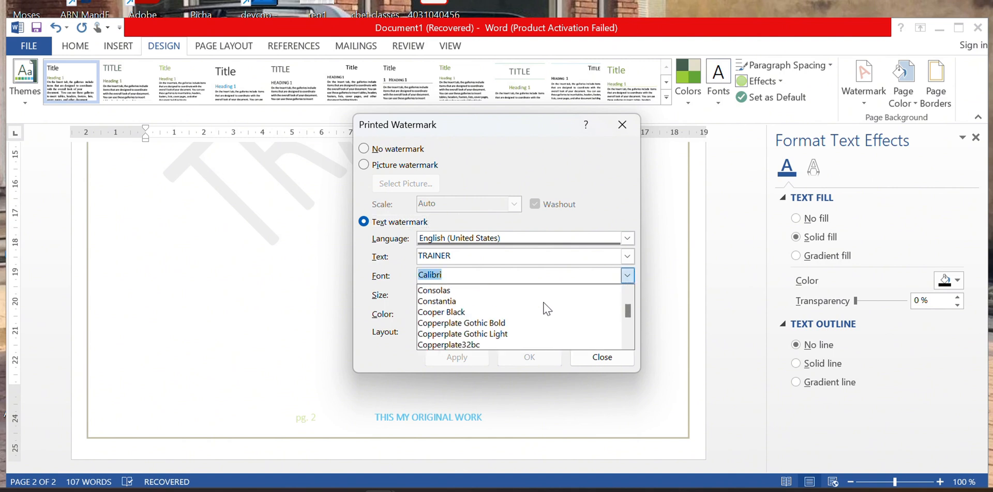
pyautogui.click(450, 302)
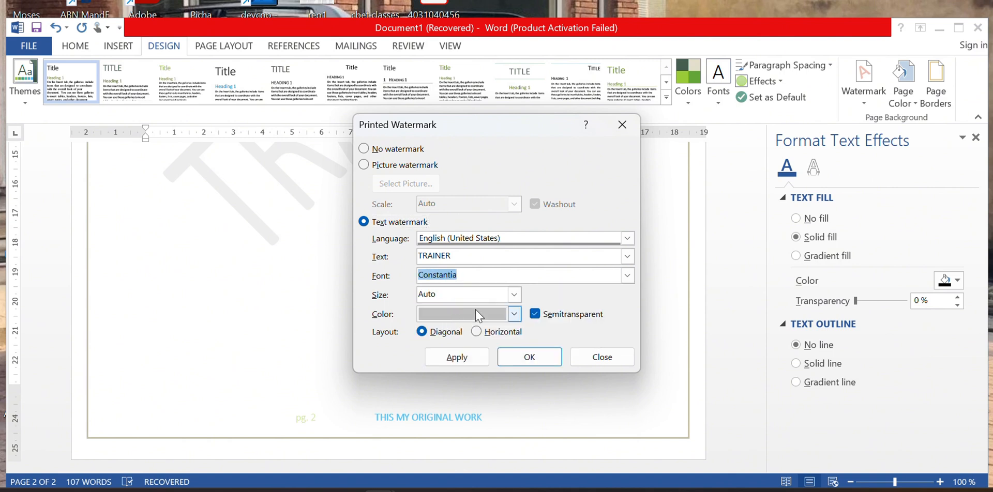
pyautogui.click(514, 295)
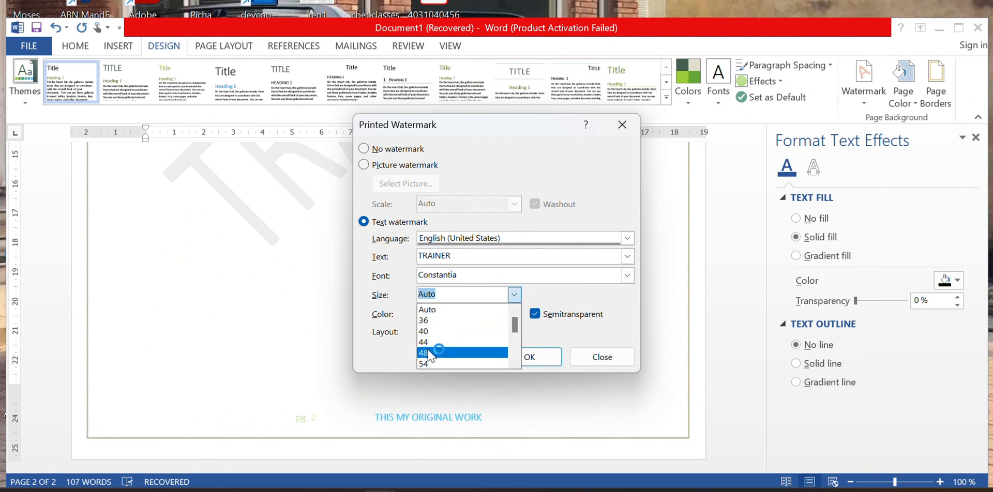
pyautogui.click(427, 353)
pyautogui.click(514, 314)
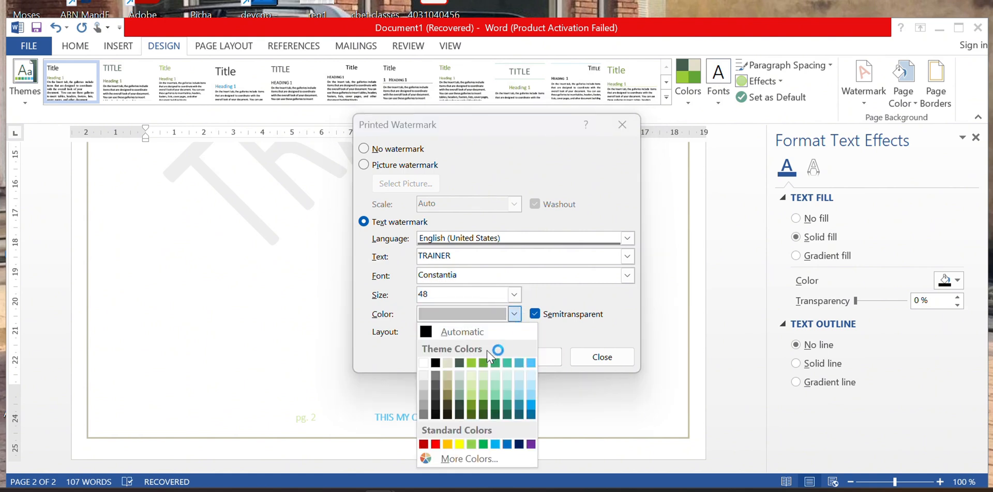
pyautogui.click(485, 447)
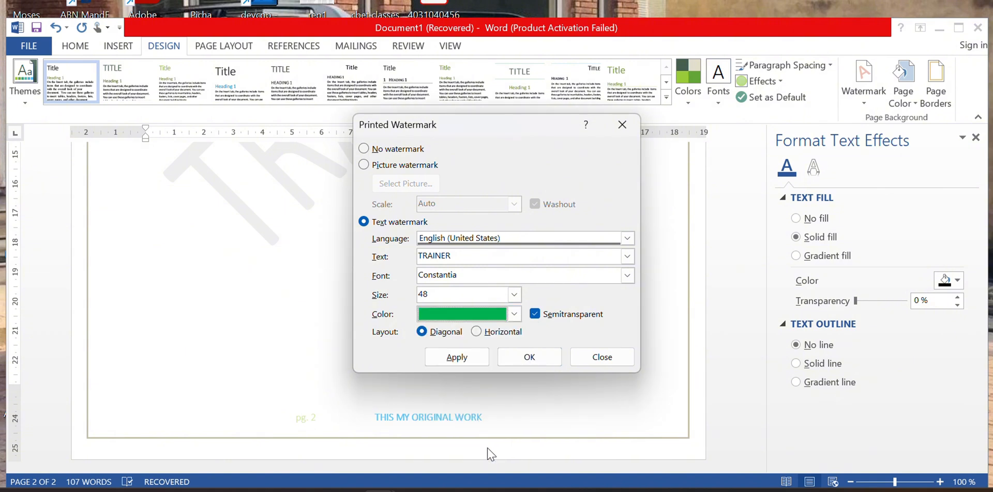
pyautogui.click(471, 357)
pyautogui.click(456, 357)
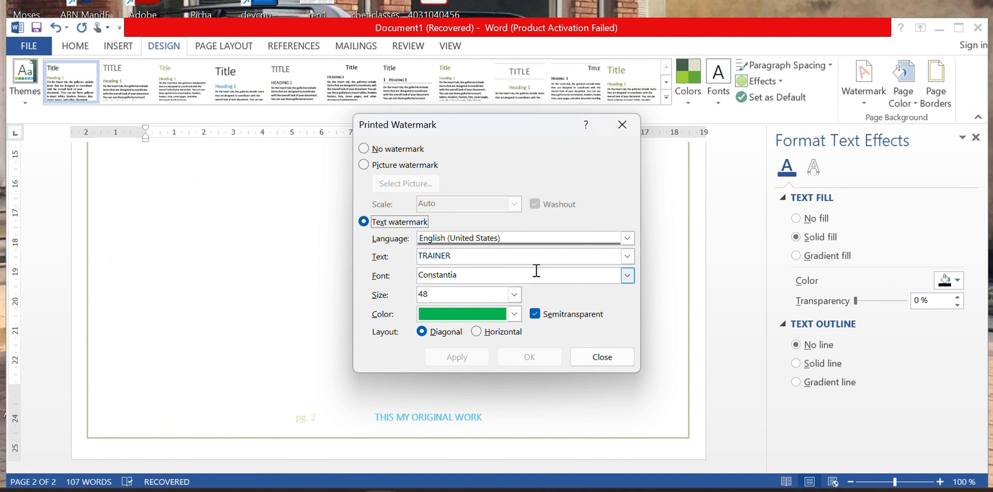
pyautogui.click(484, 332)
pyautogui.click(438, 333)
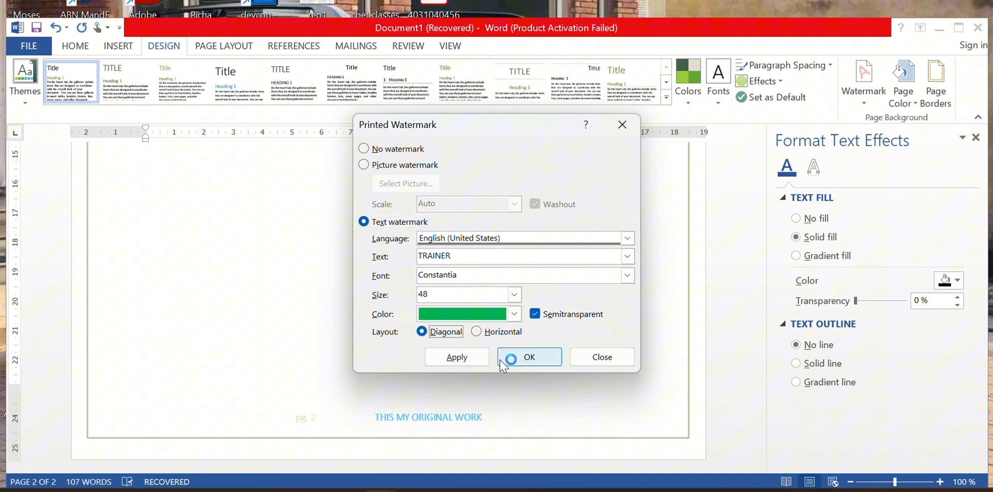
pyautogui.click(462, 357)
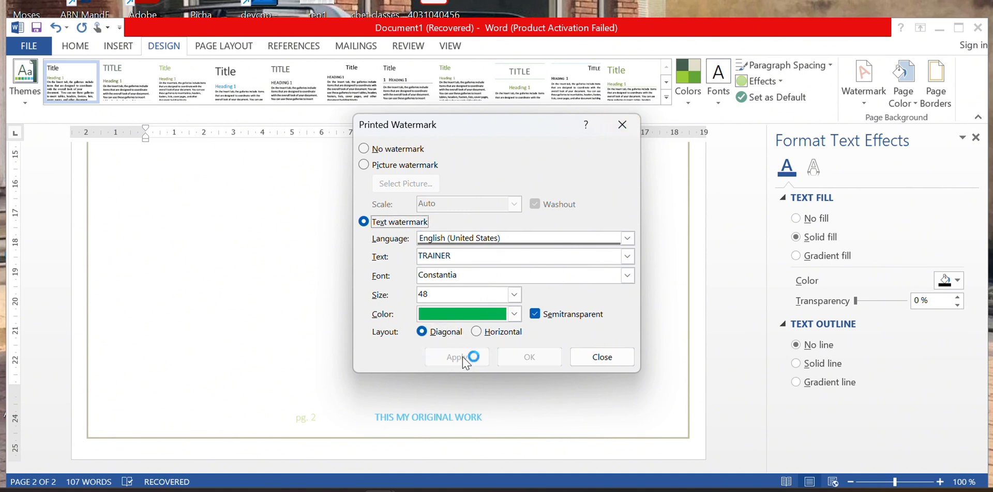
# Close the watermark dialog, set the page colour to blue and open Page Borders.
pyautogui.click(622, 125)
pyautogui.scroll(10, 583, 220)
pyautogui.scroll(15, 581, 221)
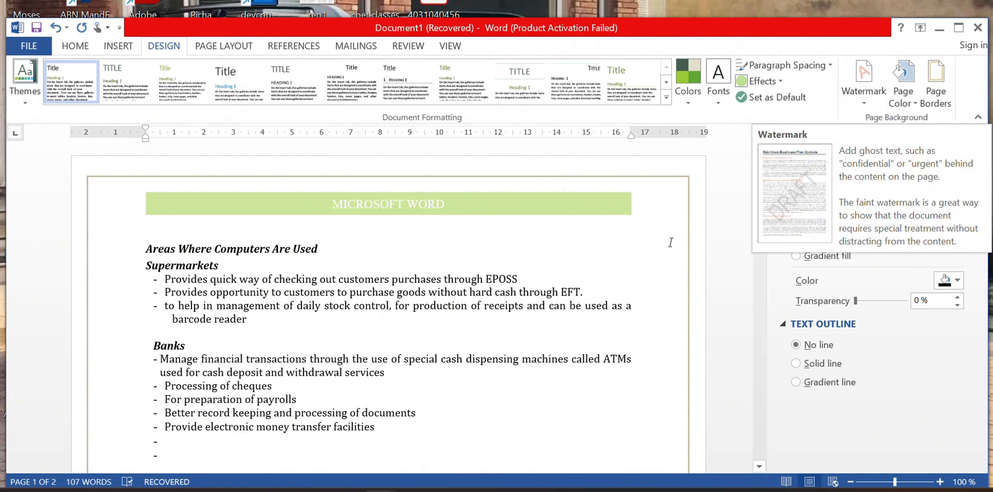
pyautogui.click(912, 103)
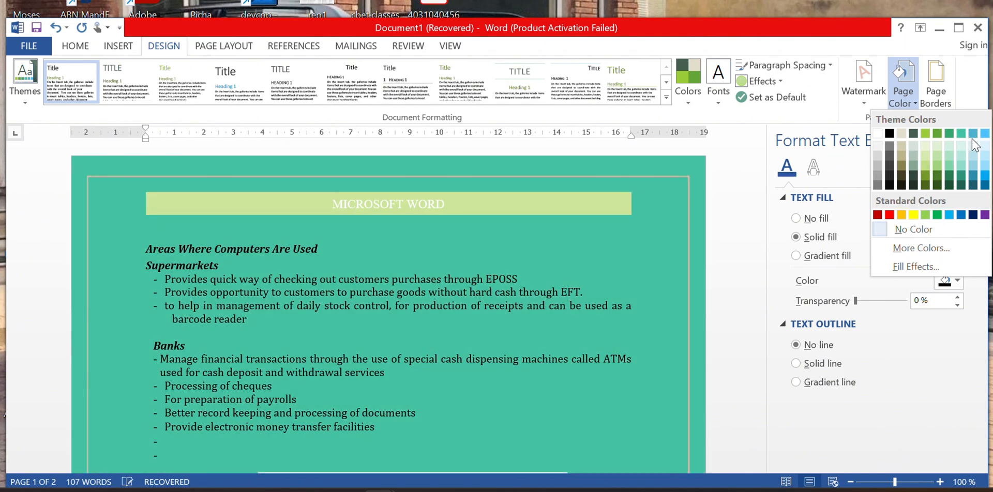
pyautogui.click(973, 134)
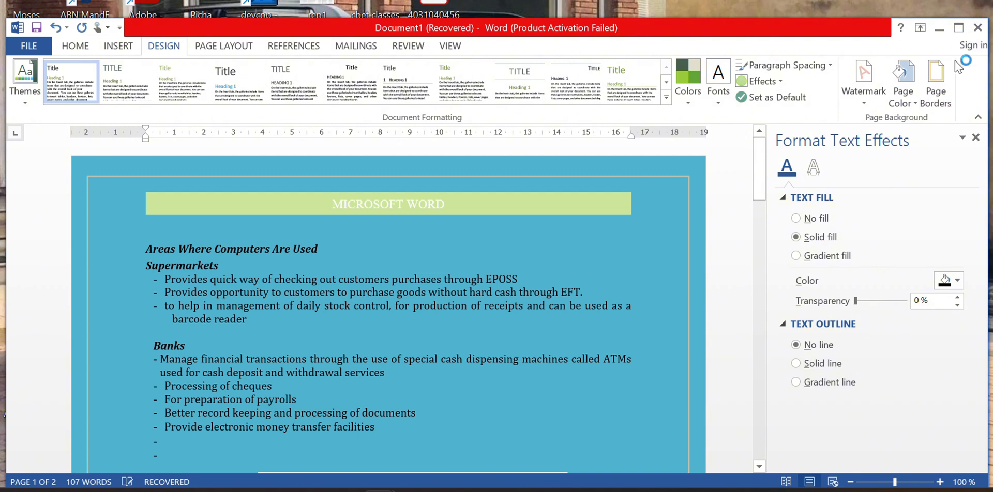
pyautogui.click(942, 106)
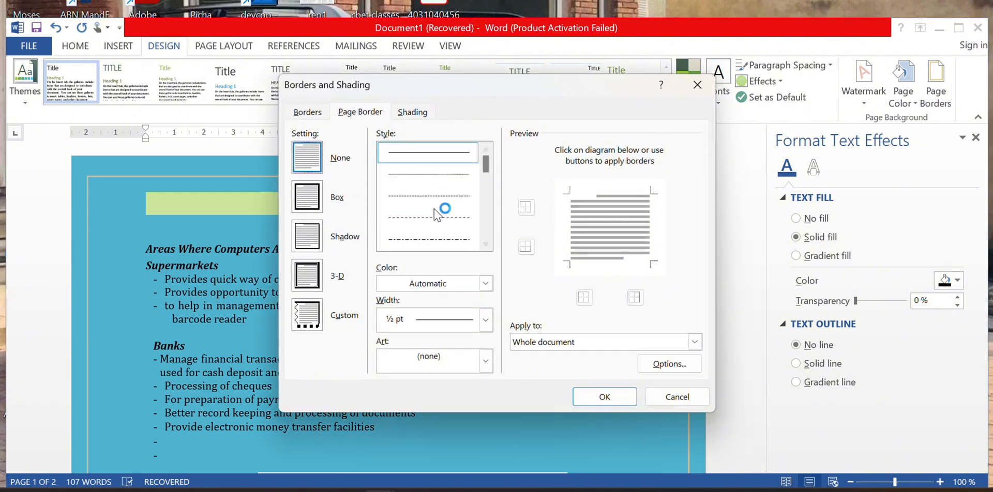
# Choose the Box setting on the Borders tab of Borders and Shading.
pyautogui.click(313, 113)
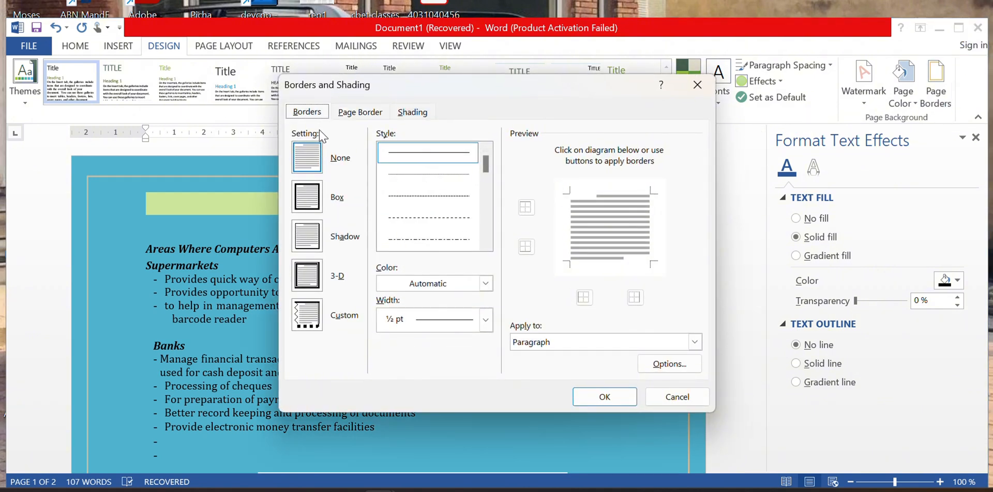
pyautogui.click(360, 112)
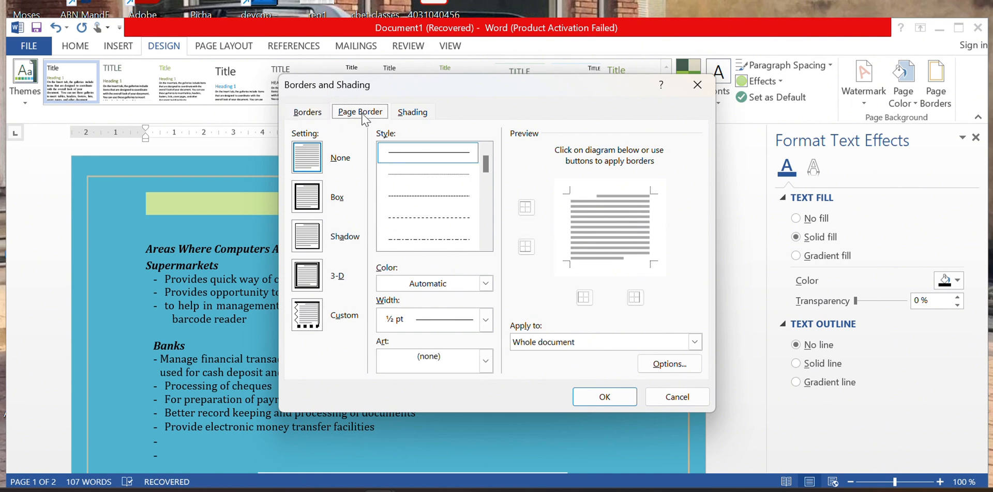
pyautogui.click(413, 114)
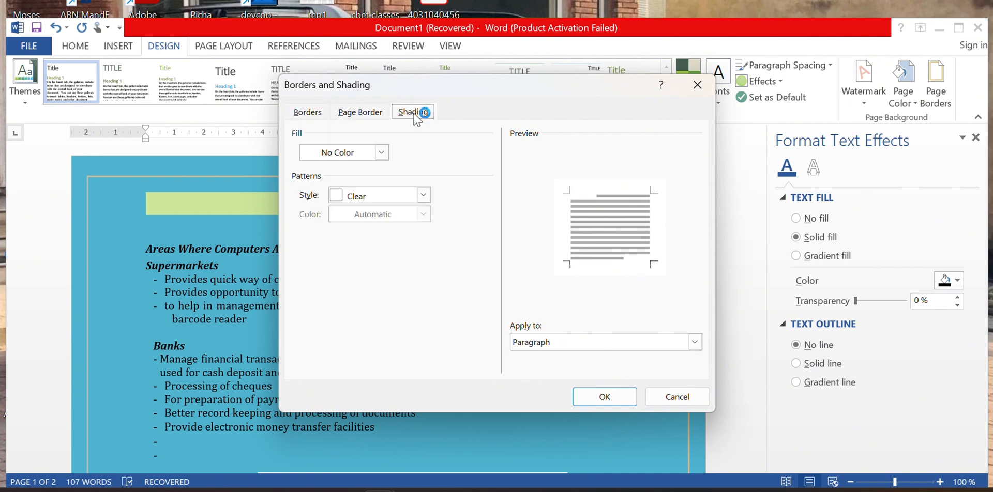
pyautogui.click(312, 114)
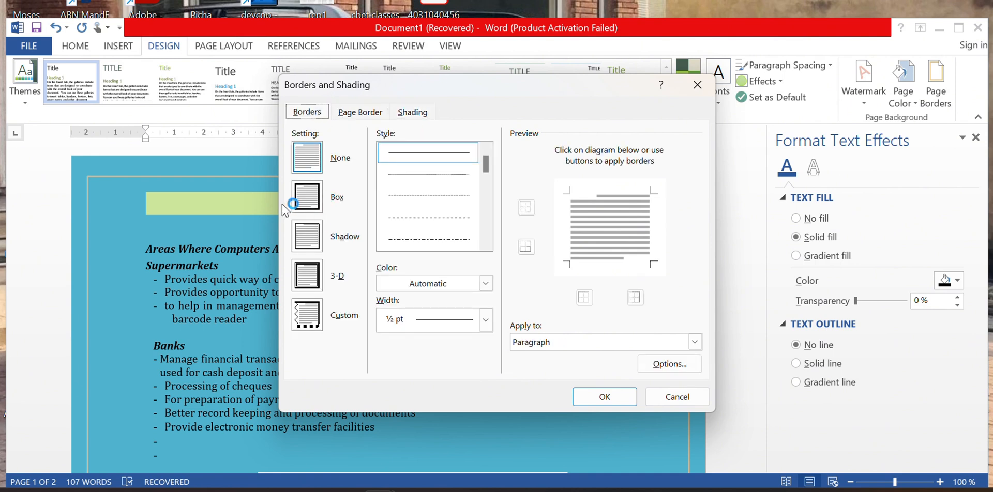
pyautogui.click(307, 197)
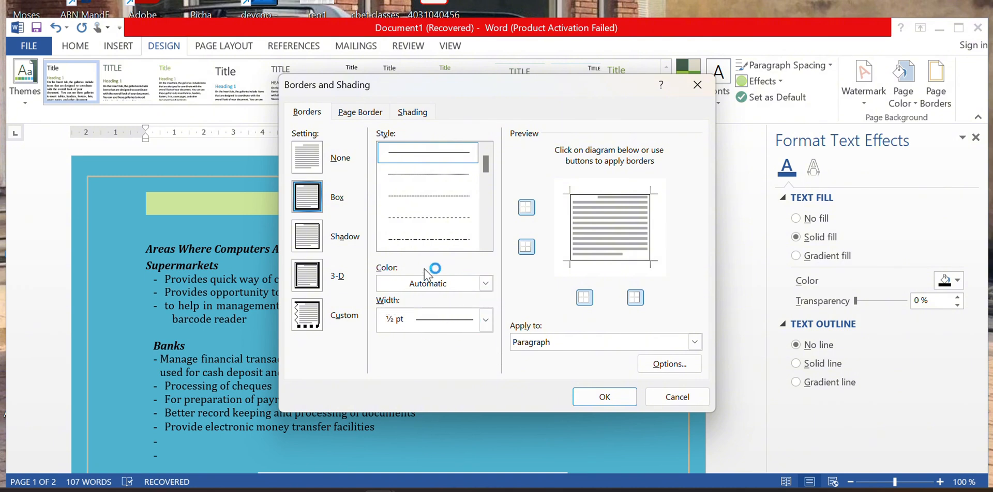
# Make the box border purple, thick multi-line style, 4½ pt wide, and confirm with OK.
pyautogui.click(485, 283)
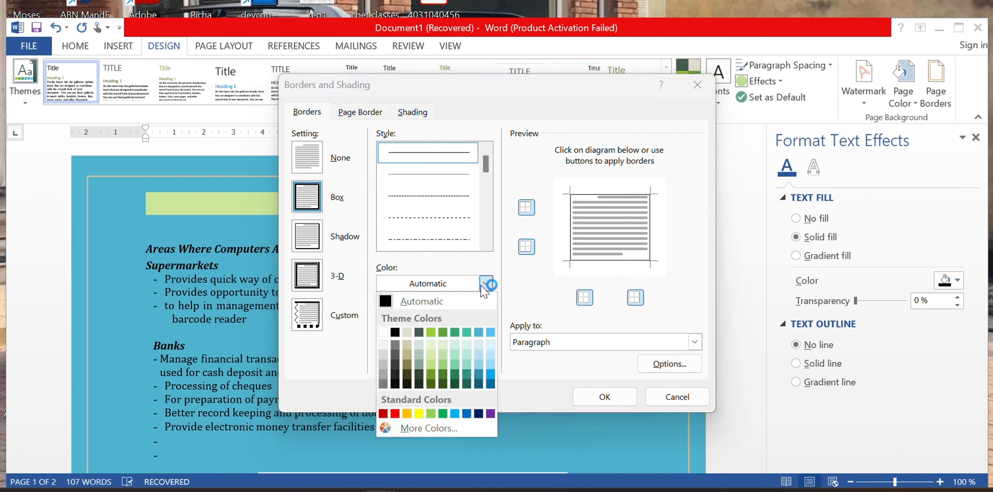
pyautogui.click(486, 284)
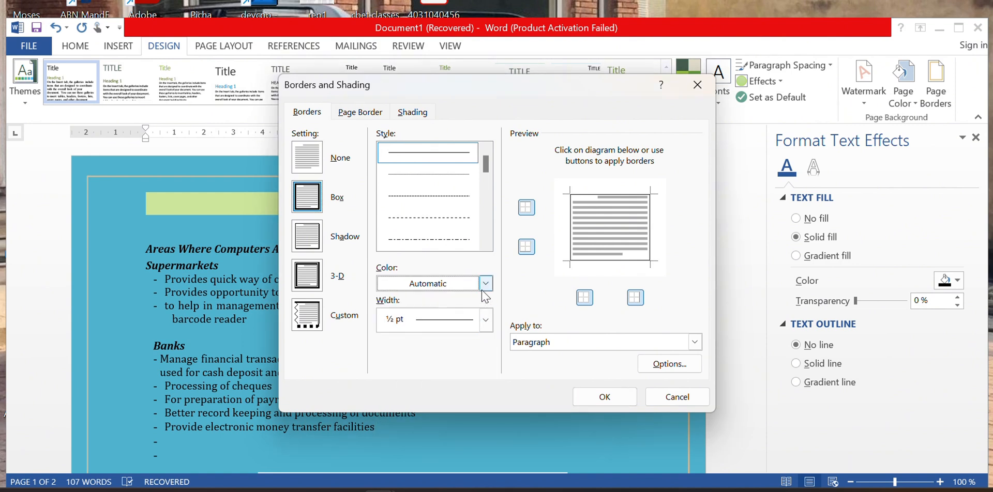
pyautogui.click(486, 283)
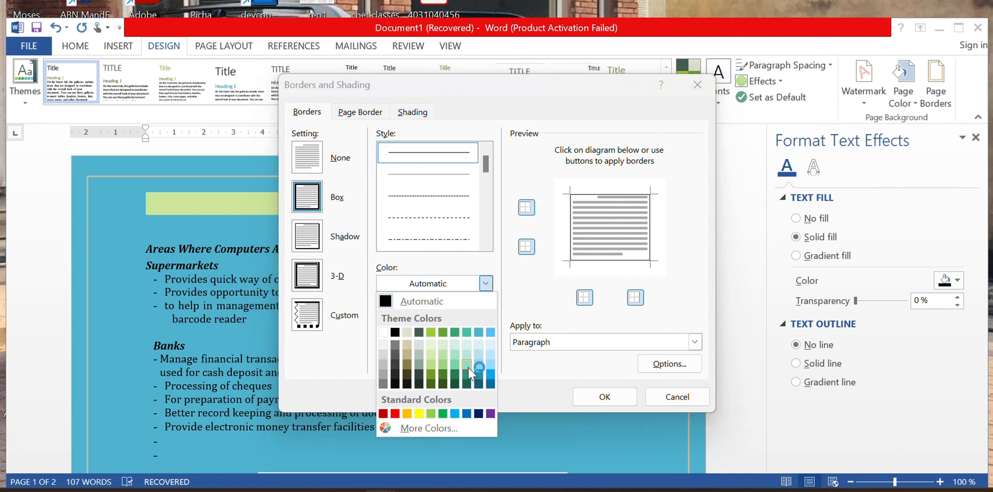
pyautogui.click(493, 413)
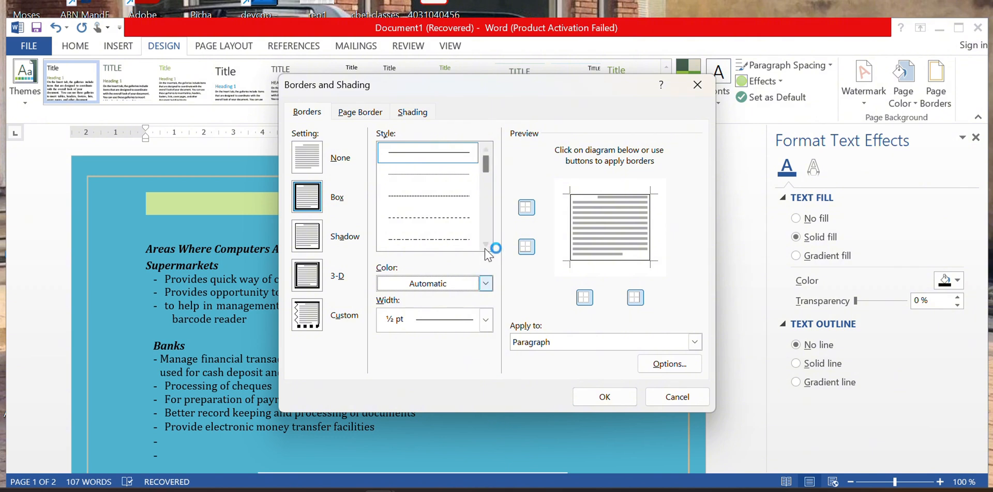
pyautogui.click(485, 284)
pyautogui.click(489, 413)
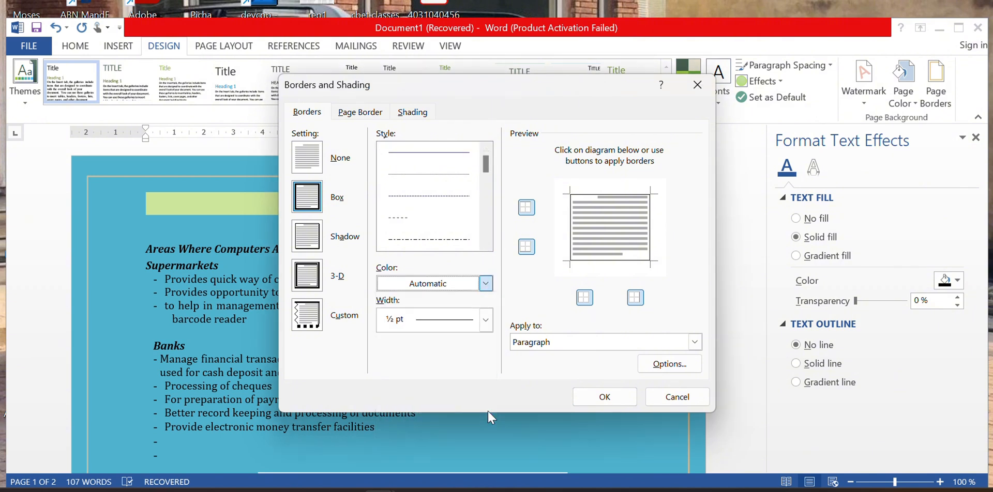
pyautogui.moveTo(486, 168); pyautogui.dragTo(486, 192)
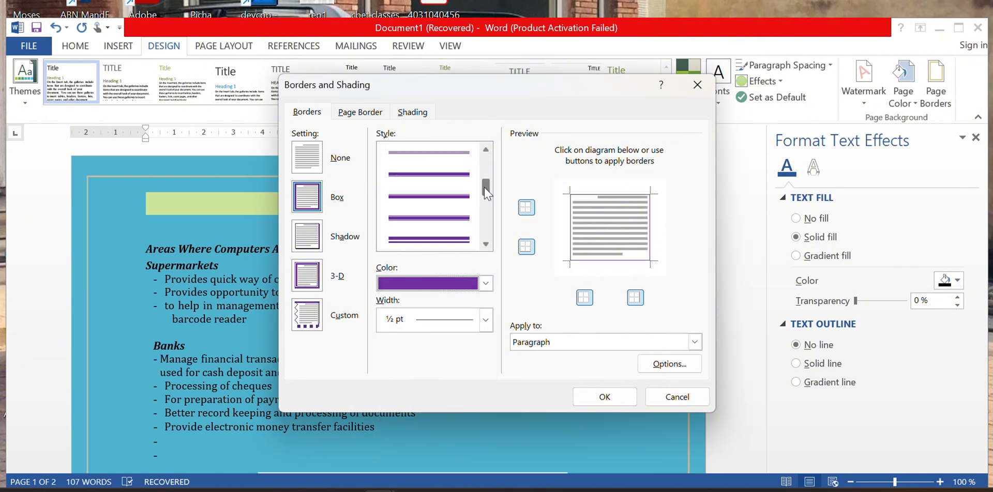
pyautogui.click(457, 241)
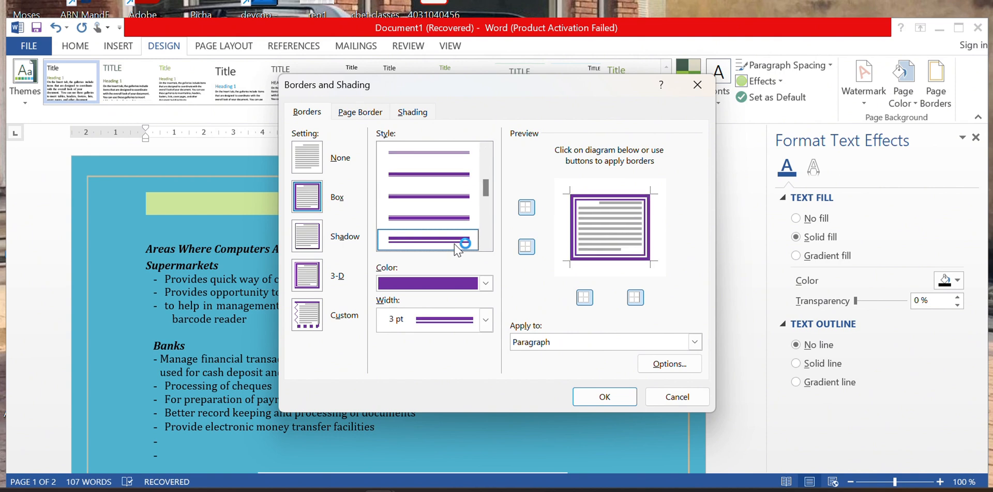
pyautogui.click(484, 320)
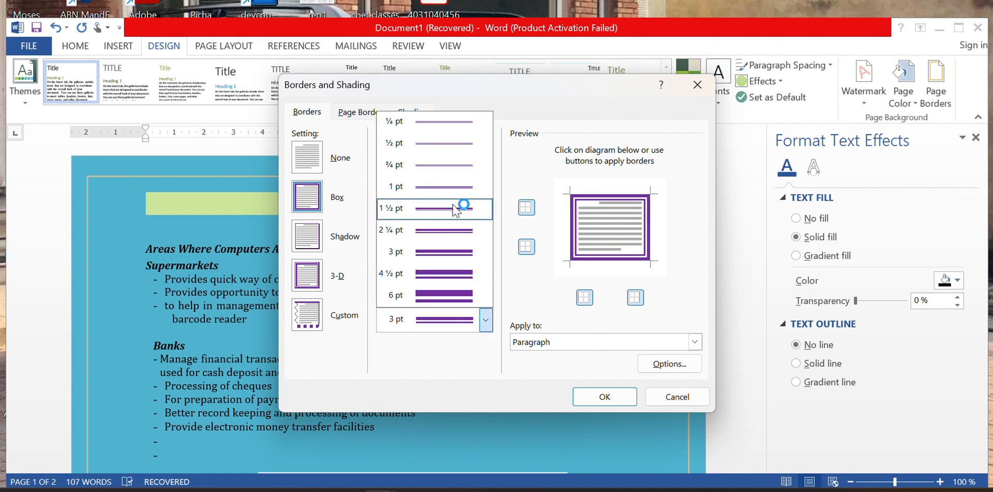
pyautogui.click(444, 273)
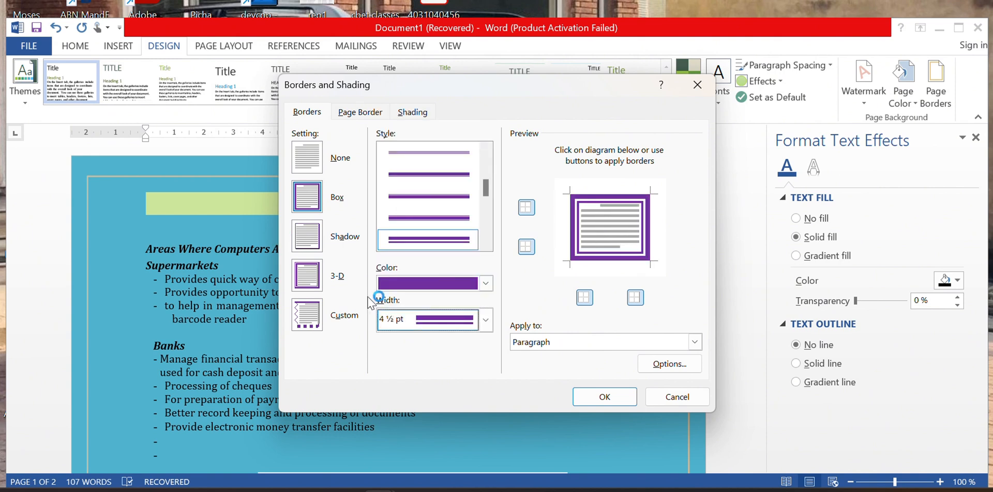
pyautogui.click(605, 397)
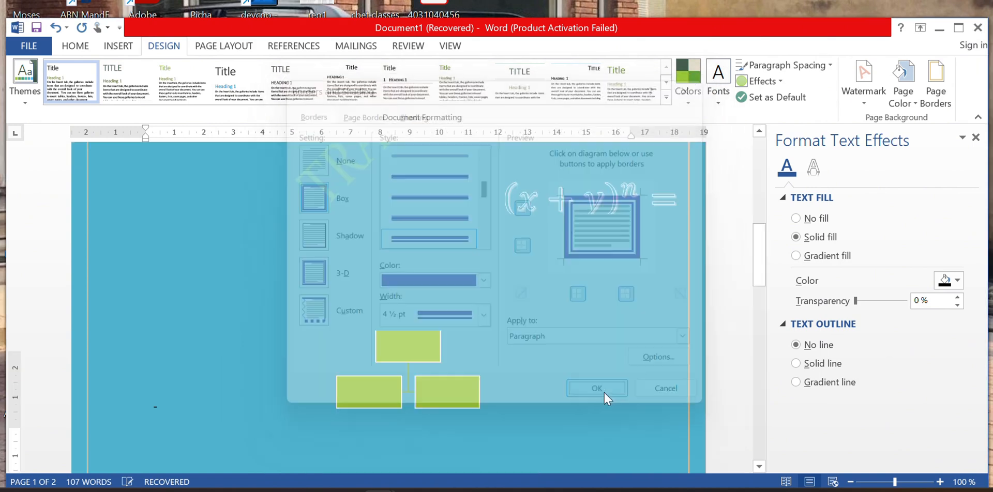
pyautogui.scroll(-5, 592, 406)
pyautogui.scroll(10, 592, 406)
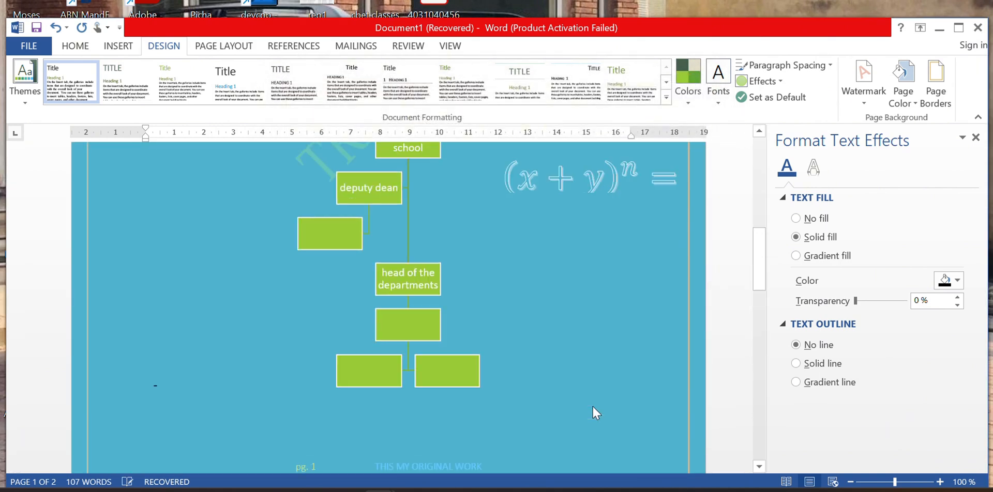
# Place the cursor on the empty list line and glance at the page colour choices without changing them.
pyautogui.click(593, 254)
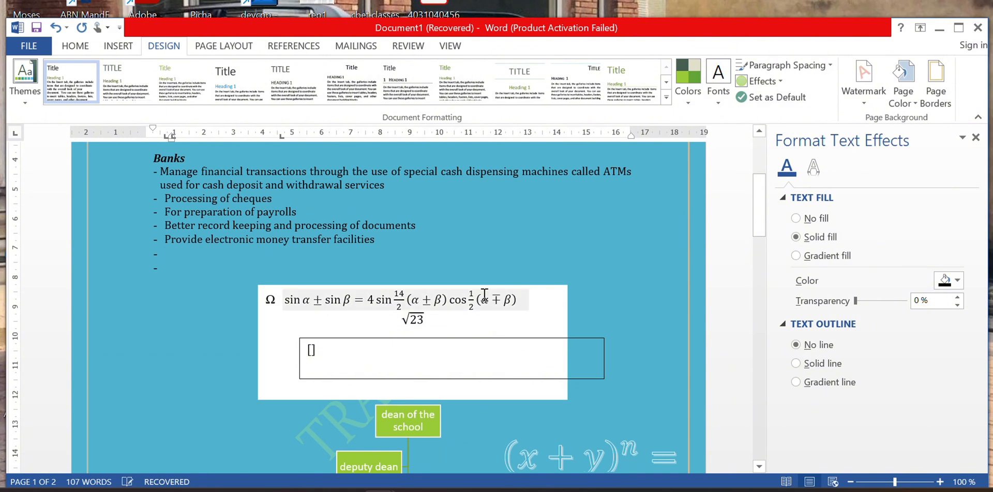
pyautogui.scroll(5, 639, 261)
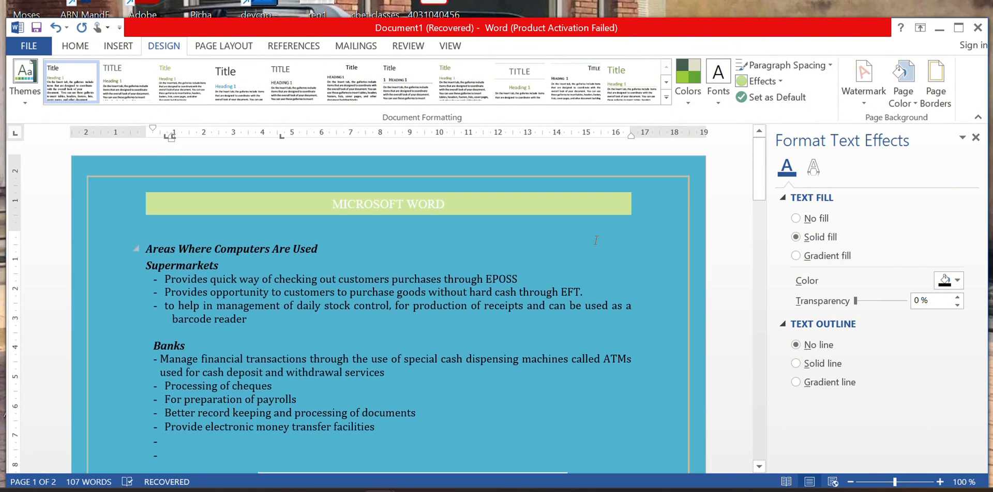
pyautogui.click(903, 96)
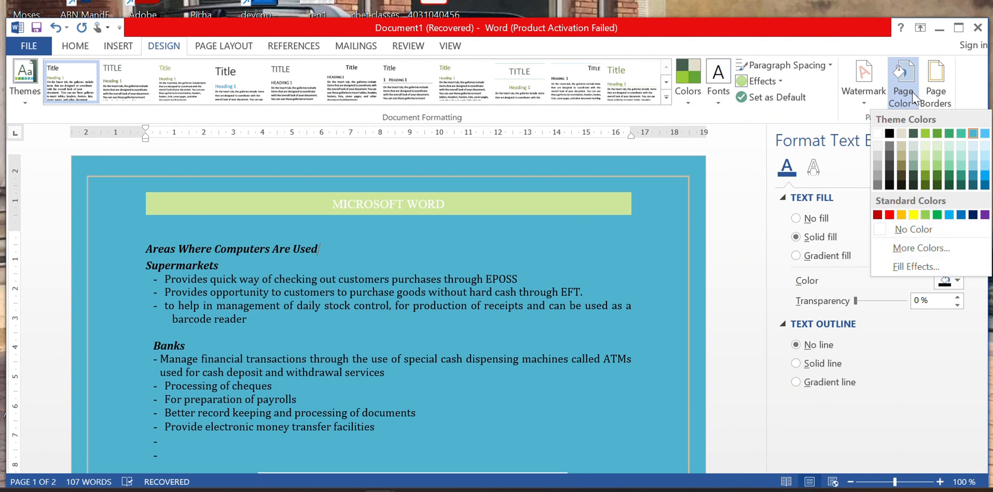
pyautogui.click(914, 99)
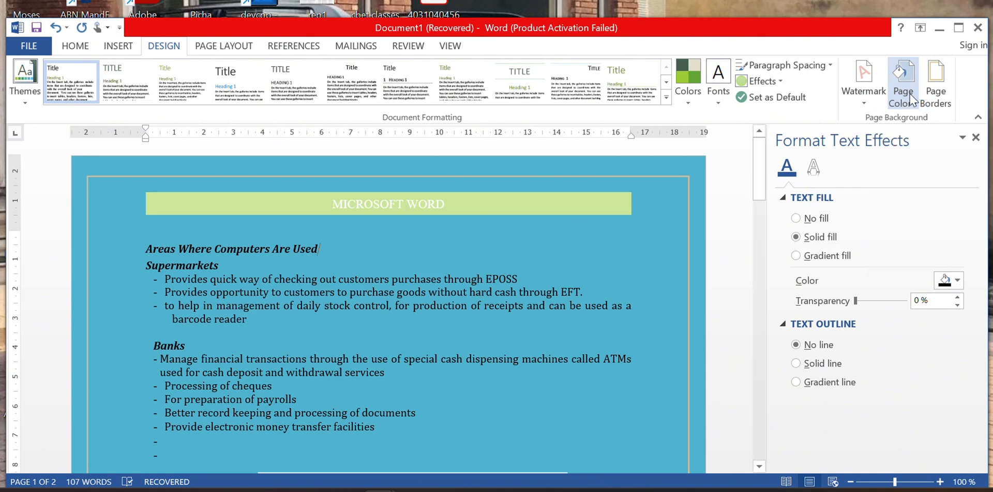
# Apply a dashed box paragraph border to the heading, 4½ pt wide, in purple.
pyautogui.click(937, 97)
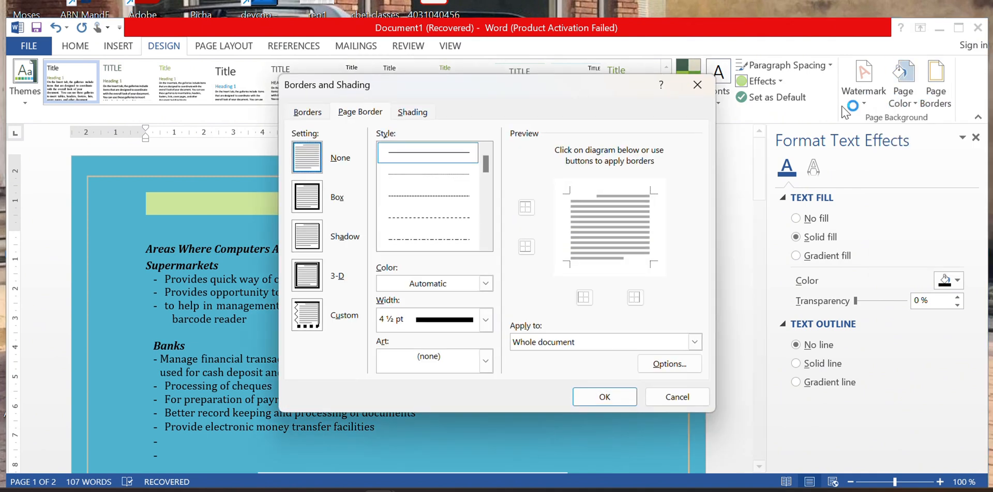
pyautogui.click(306, 112)
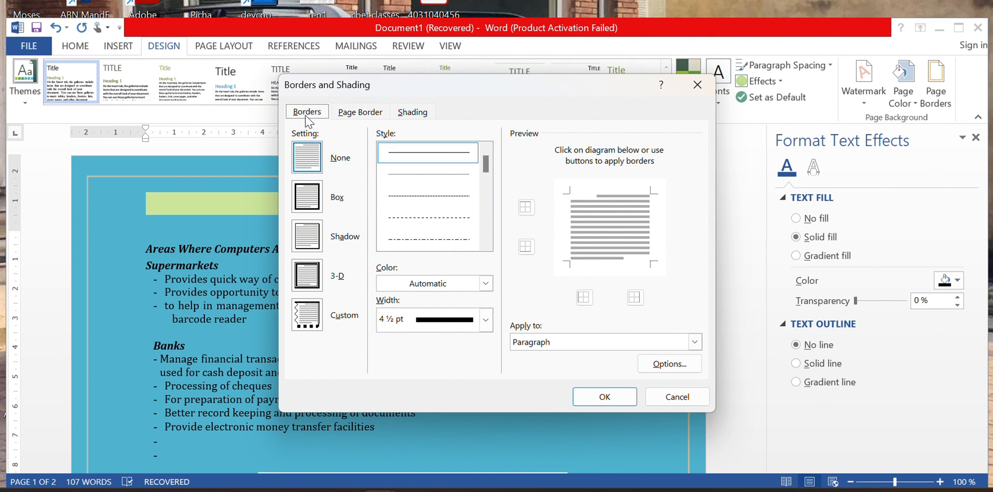
pyautogui.click(317, 195)
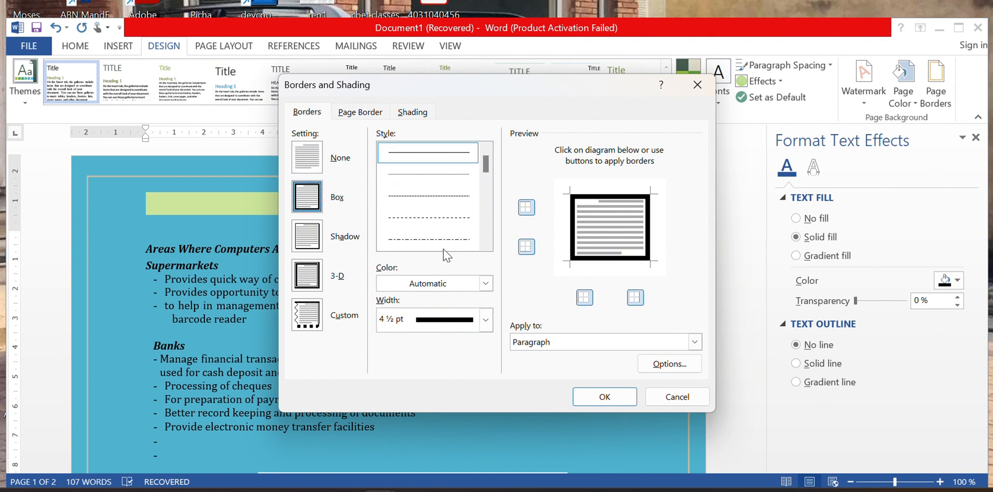
pyautogui.click(433, 220)
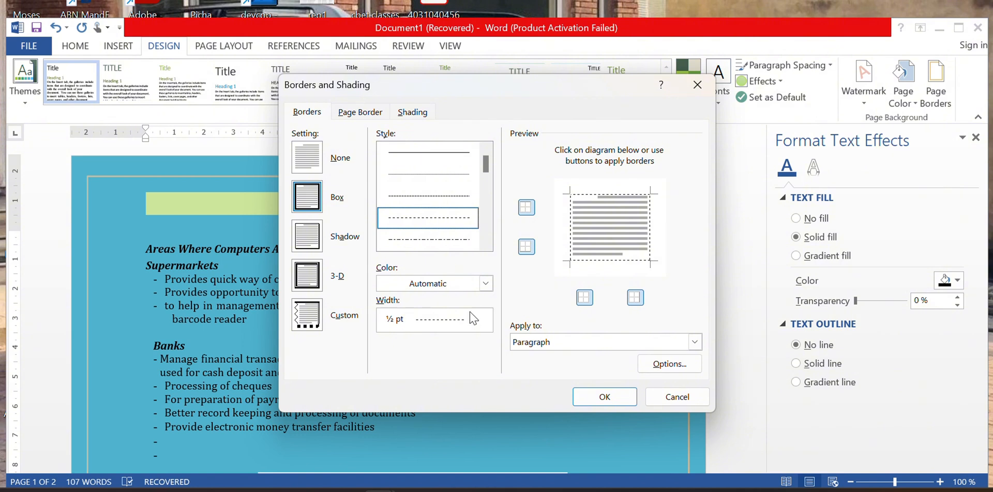
pyautogui.click(485, 319)
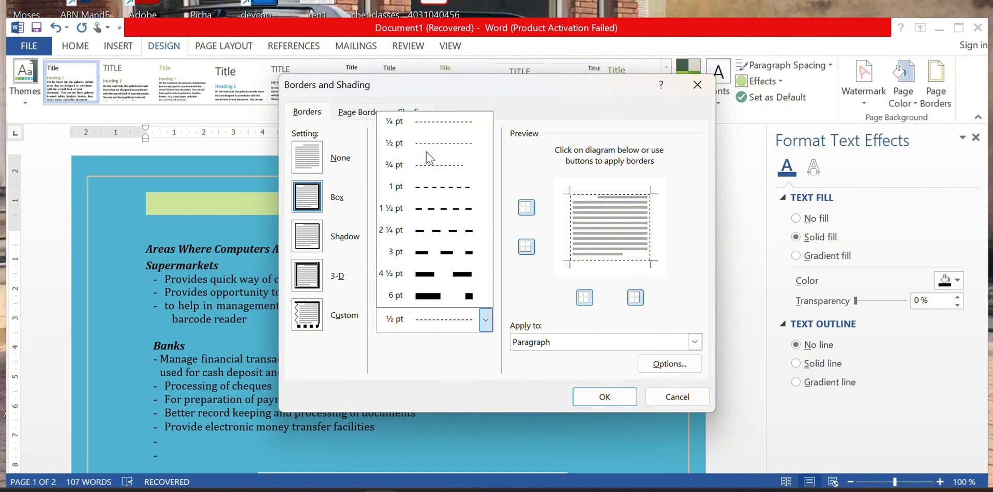
pyautogui.click(437, 209)
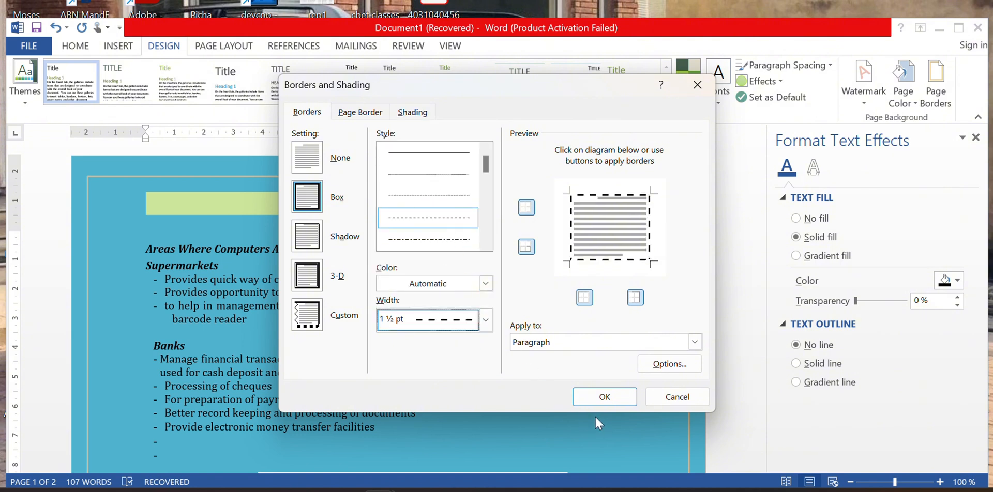
pyautogui.click(485, 319)
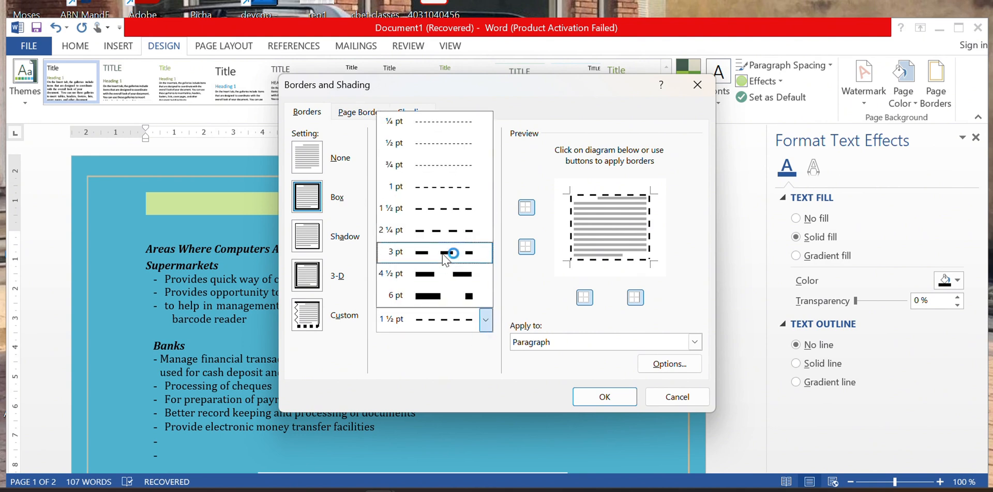
pyautogui.click(433, 274)
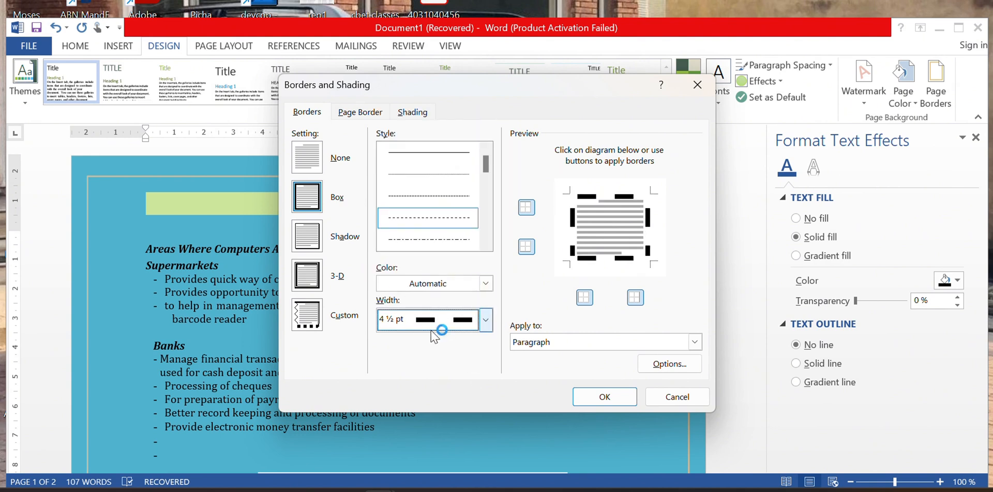
pyautogui.click(485, 283)
pyautogui.click(490, 413)
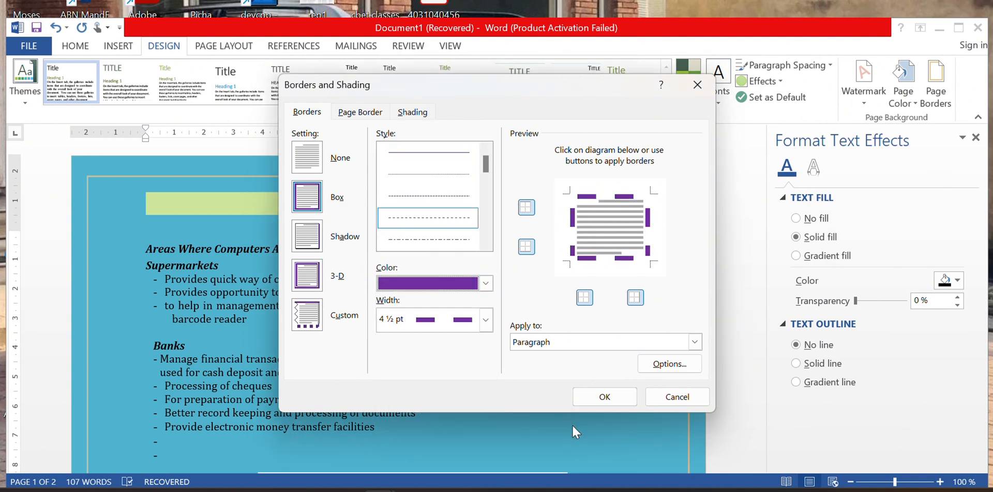
pyautogui.click(604, 397)
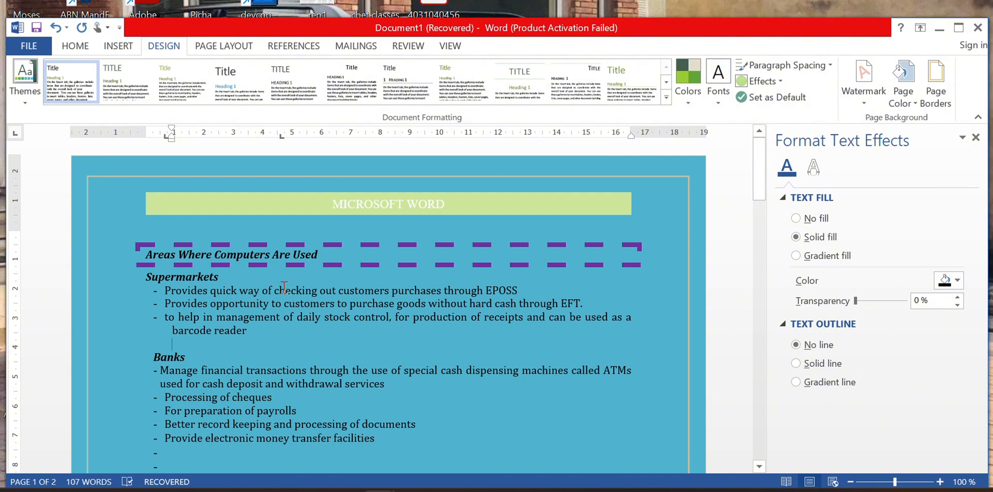
pyautogui.click(122, 318)
pyautogui.click(390, 252)
pyautogui.press('Return')
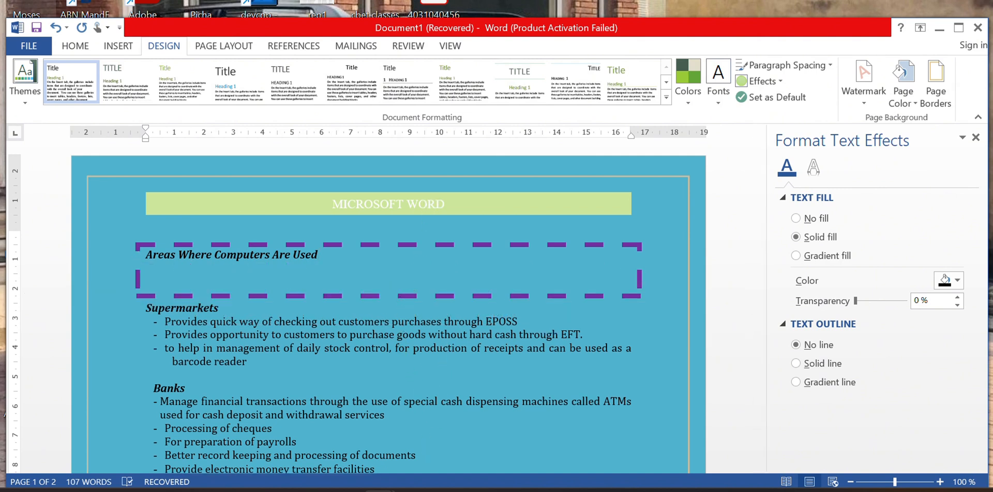
pyautogui.hotkey('ctrl', 'z')
pyautogui.scroll(-15, 410, 379)
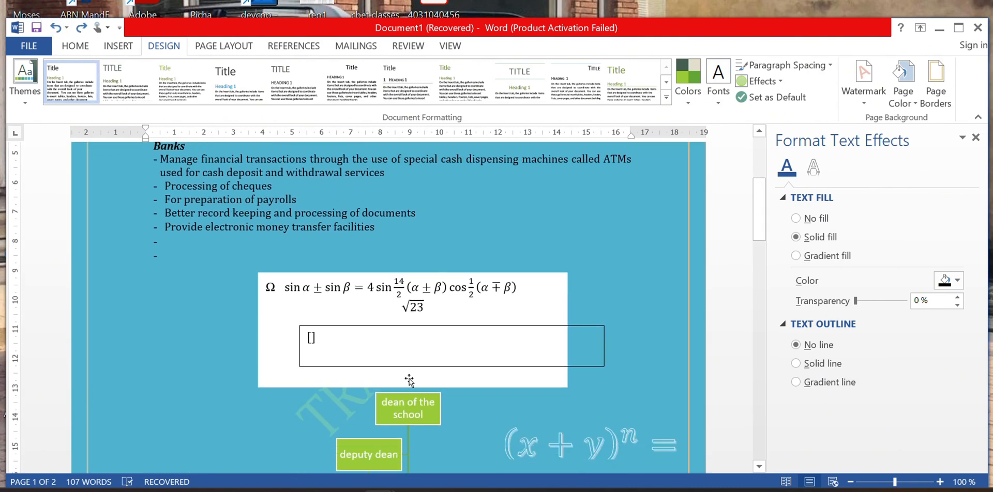
pyautogui.scroll(-5, 411, 379)
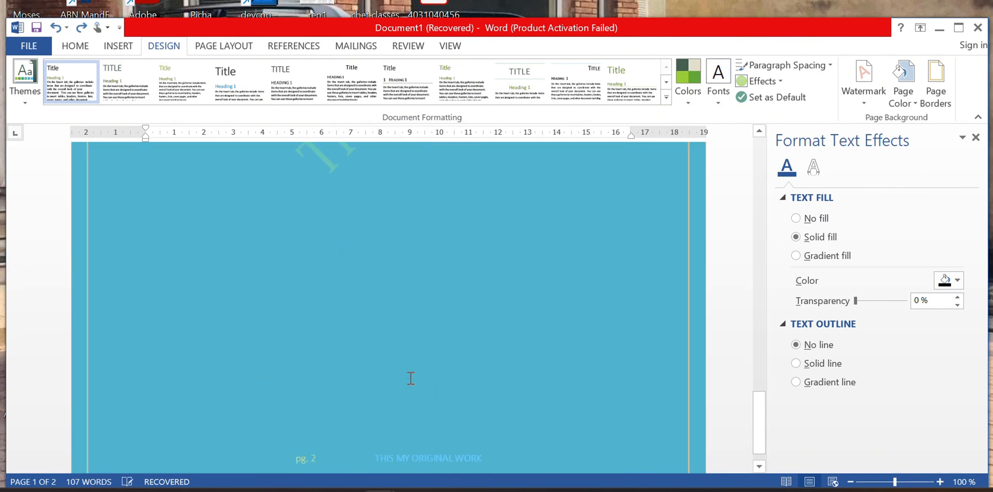
pyautogui.scroll(10, 411, 378)
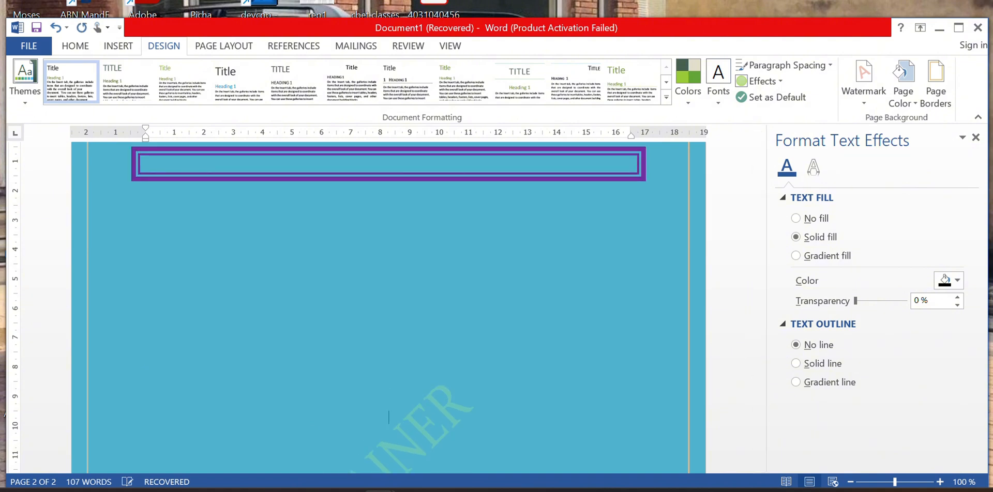
pyautogui.scroll(-10, 388, 313)
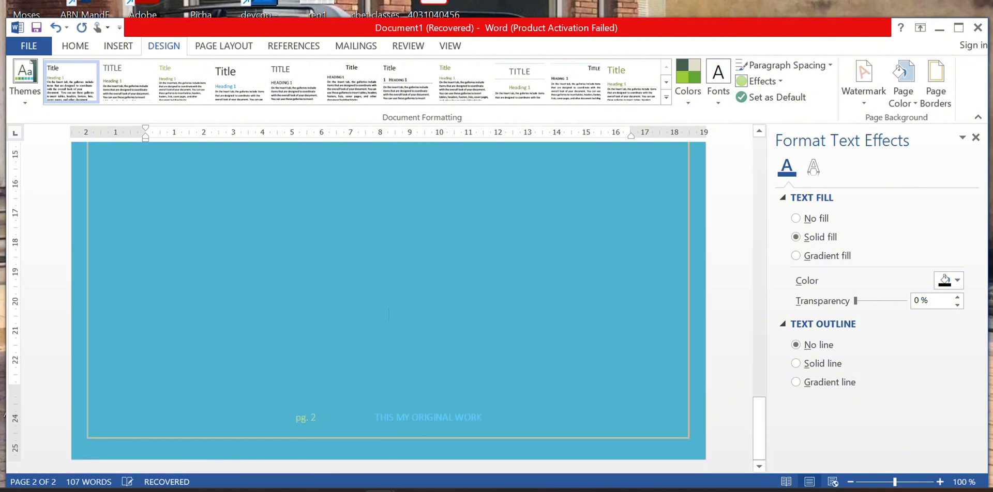
pyautogui.scroll(-5, 388, 313)
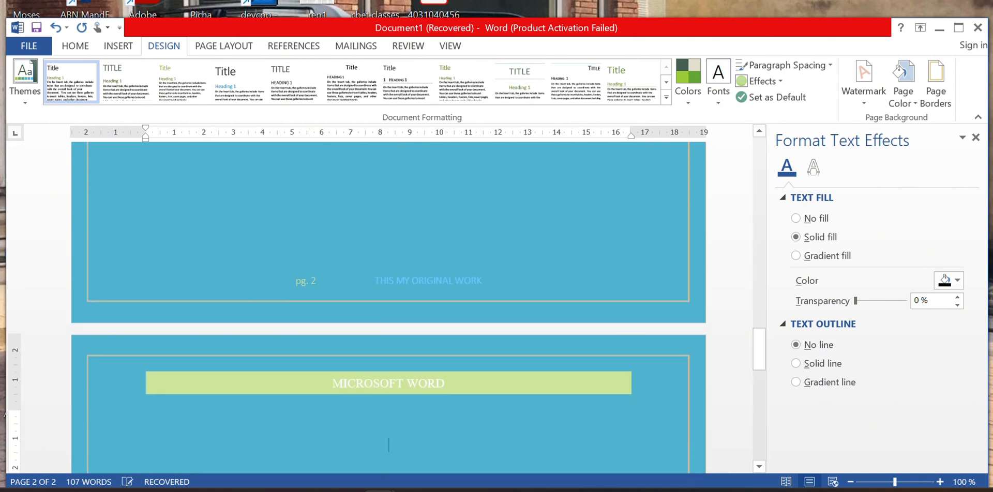
pyautogui.scroll(8, 412, 376)
pyautogui.scroll(-11, 337, 266)
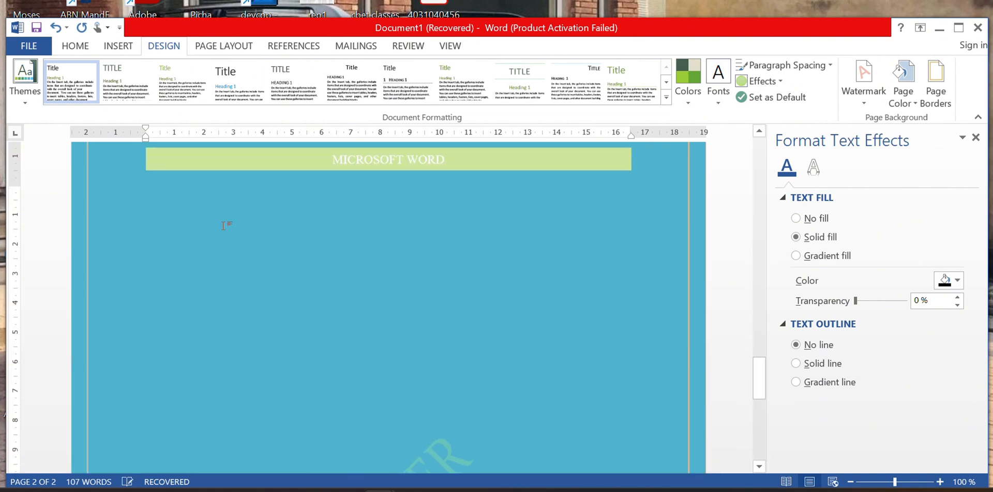
# Set an olive green Box page border, after trying teal and blue, and apply it to all pages.
pyautogui.click(933, 83)
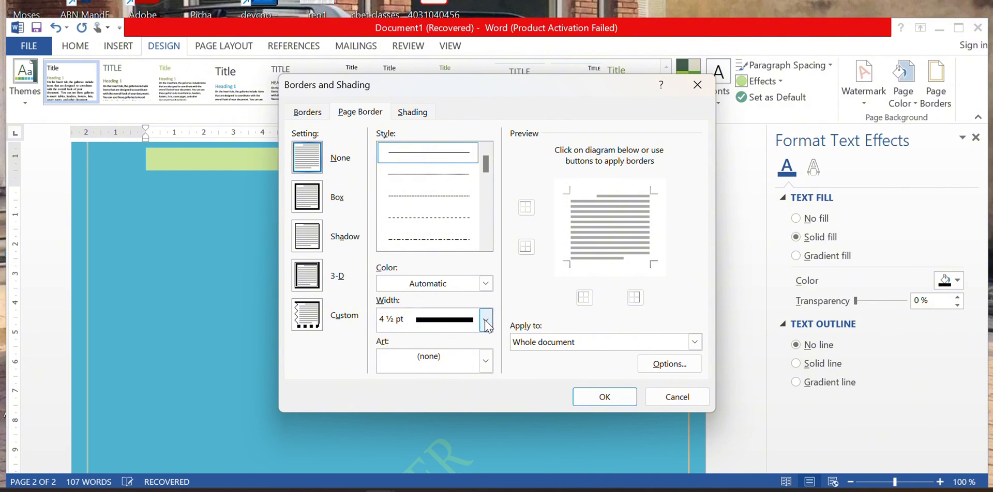
pyautogui.click(485, 283)
pyautogui.click(466, 334)
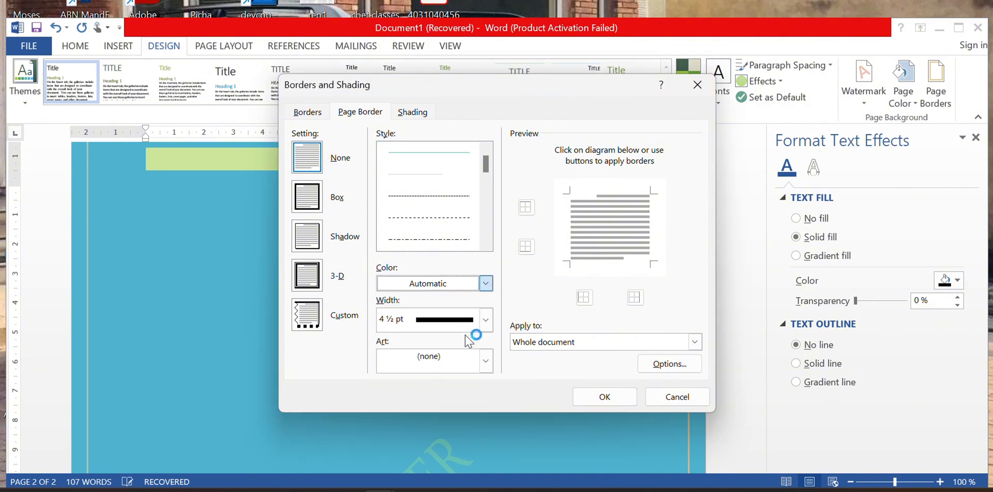
pyautogui.click(487, 284)
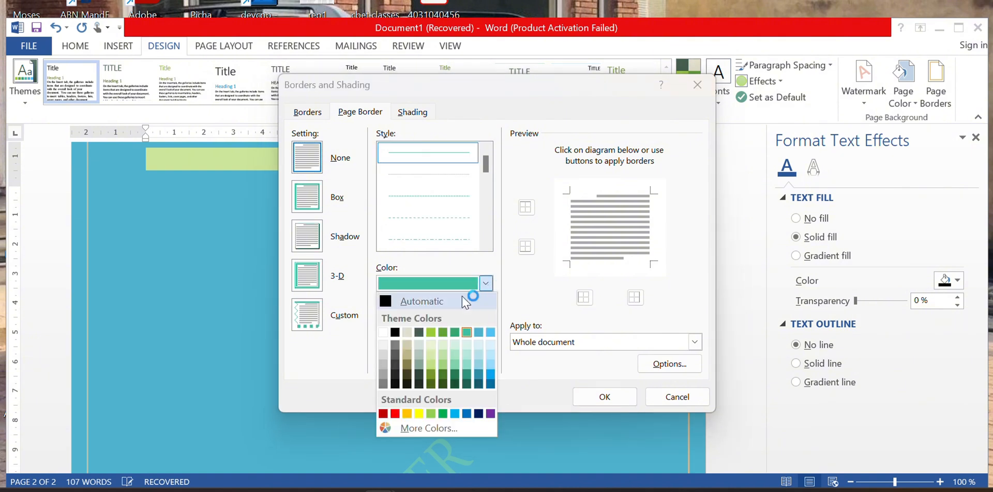
pyautogui.click(484, 373)
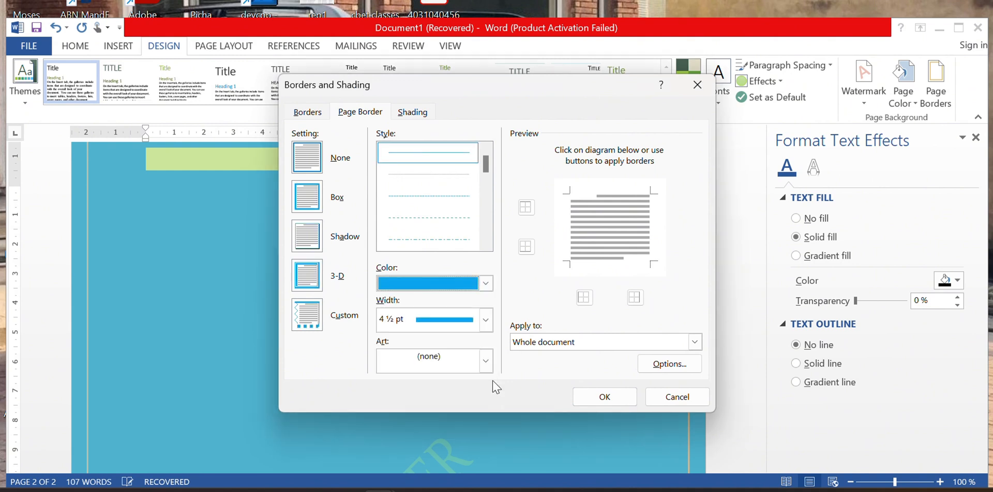
pyautogui.click(485, 283)
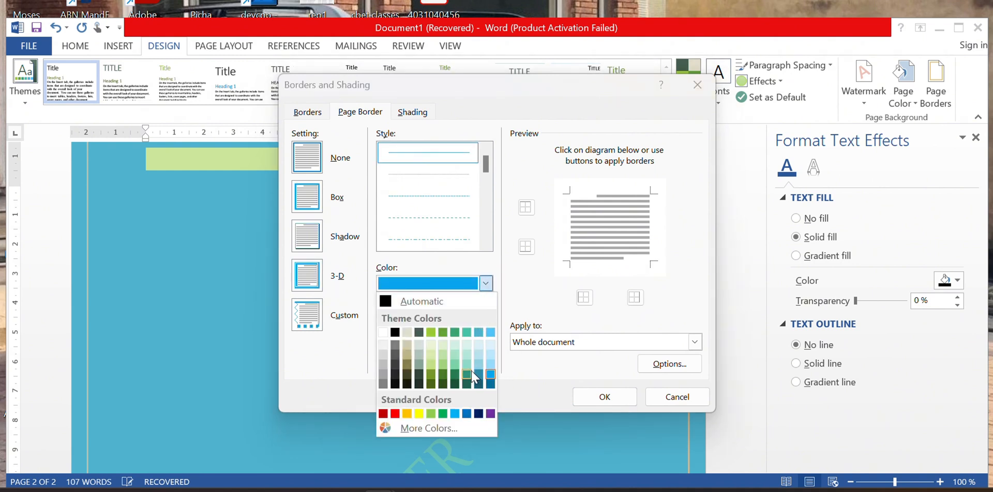
pyautogui.click(430, 374)
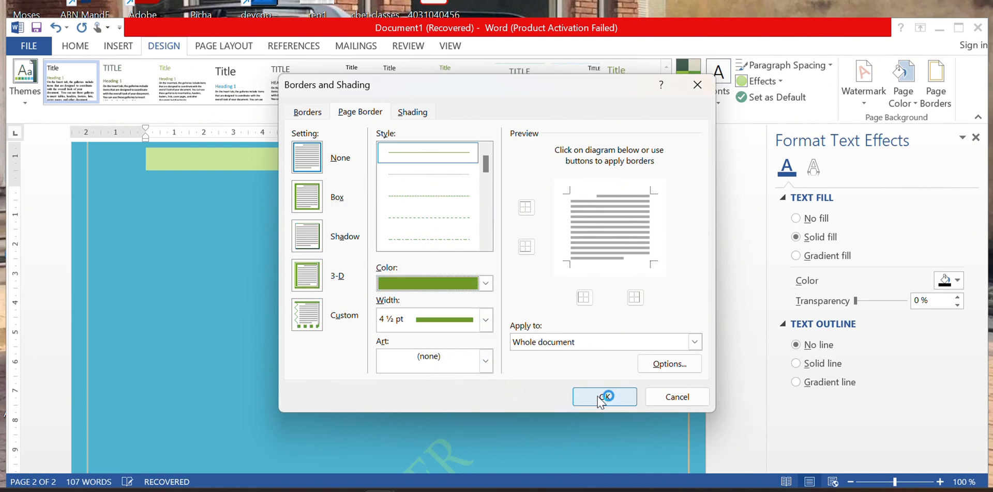
pyautogui.click(308, 199)
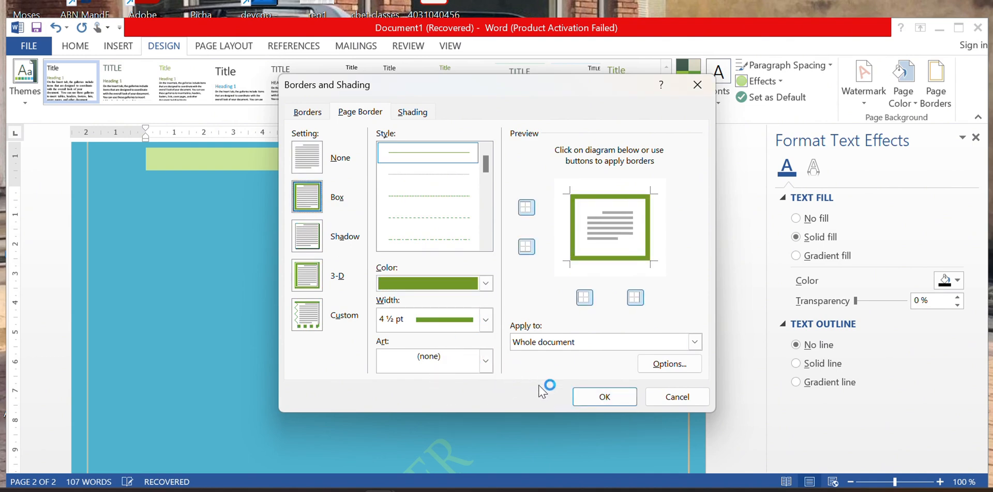
pyautogui.click(607, 397)
pyautogui.scroll(4, 572, 374)
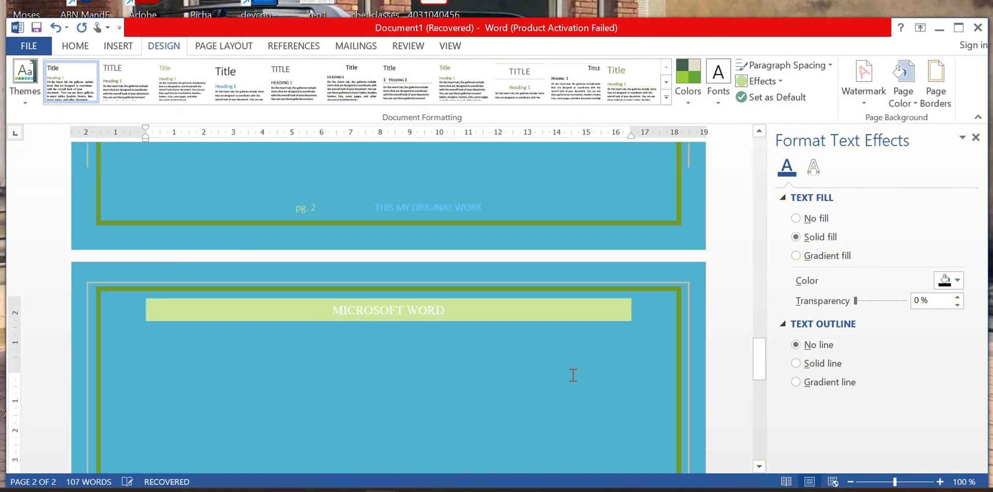
pyautogui.scroll(-12, 572, 374)
pyautogui.scroll(-3, 572, 374)
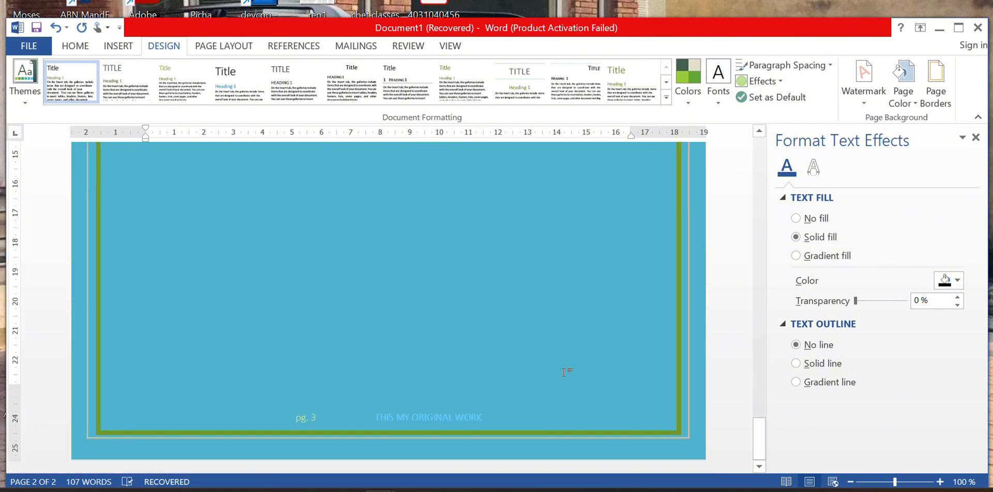
# Choose the ice-cream cone art border in Page Borders and apply it to every page.
pyautogui.click(936, 107)
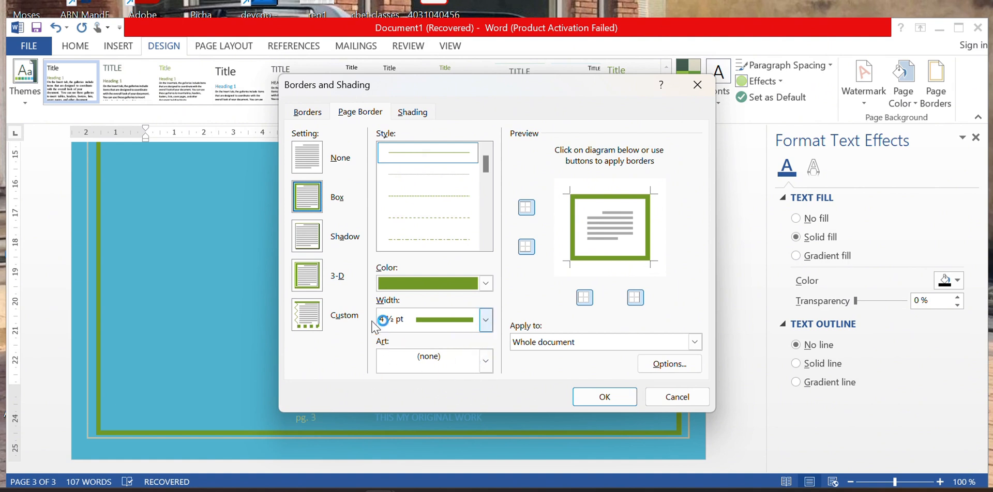
pyautogui.click(485, 360)
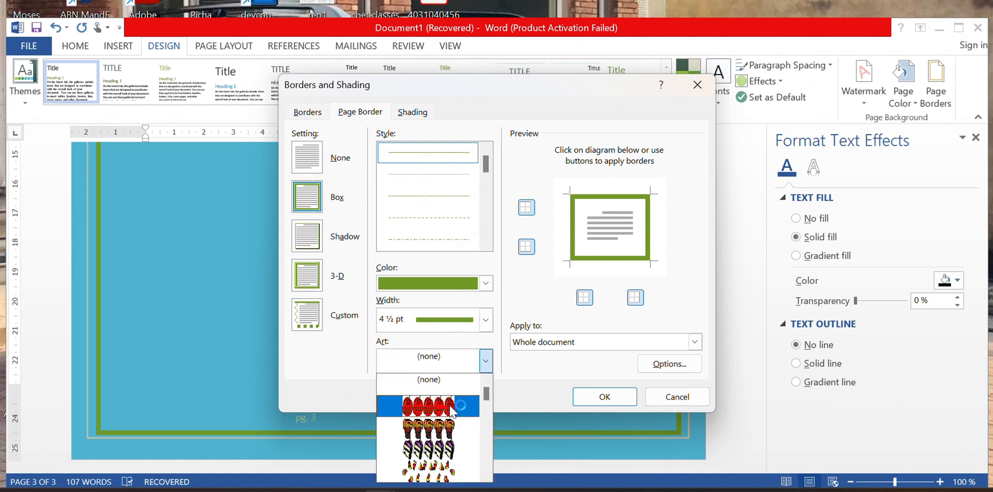
pyautogui.scroll(-3, 448, 455)
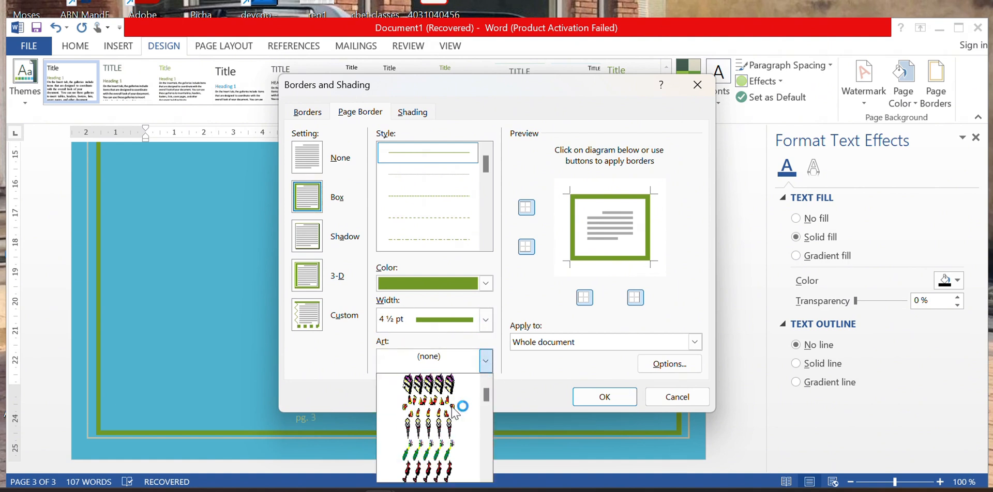
pyautogui.click(432, 434)
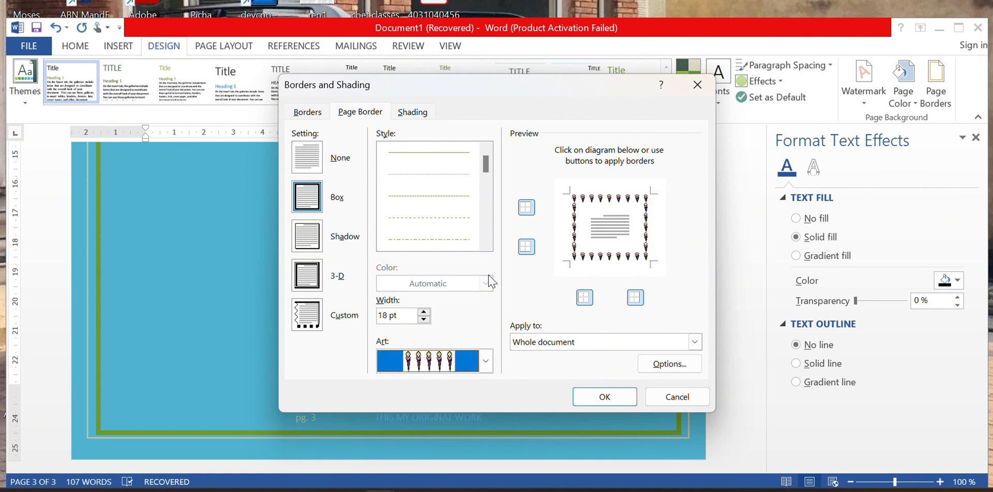
pyautogui.click(608, 398)
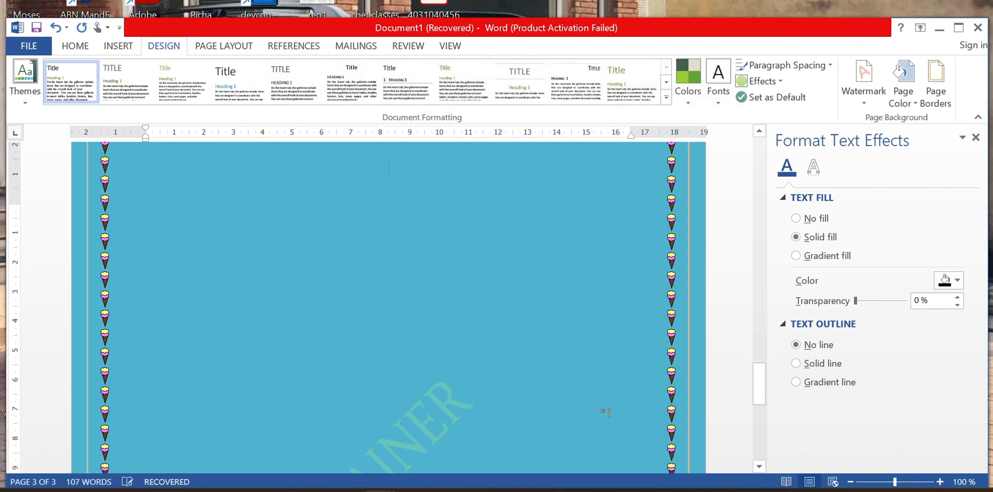
pyautogui.scroll(6, 606, 412)
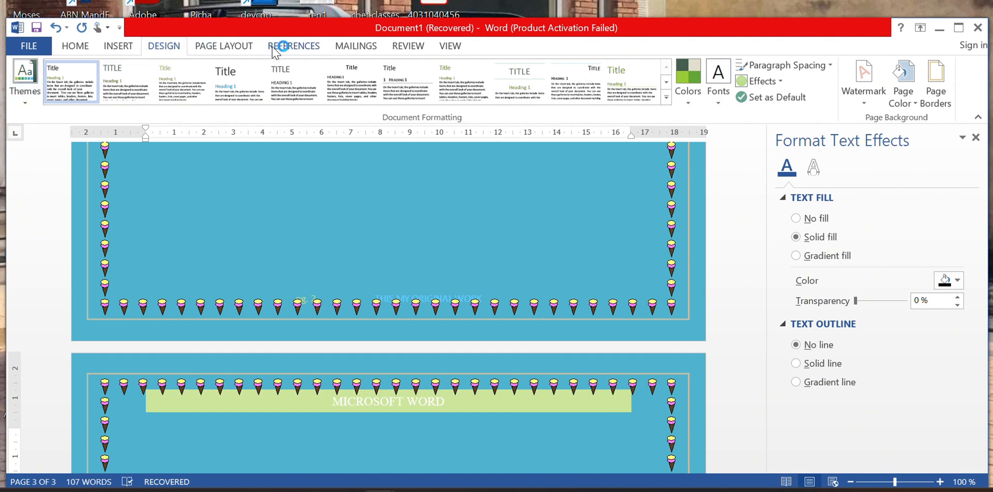
# Try the Normal, Narrow and Moderate margin presets in turn.
pyautogui.click(232, 49)
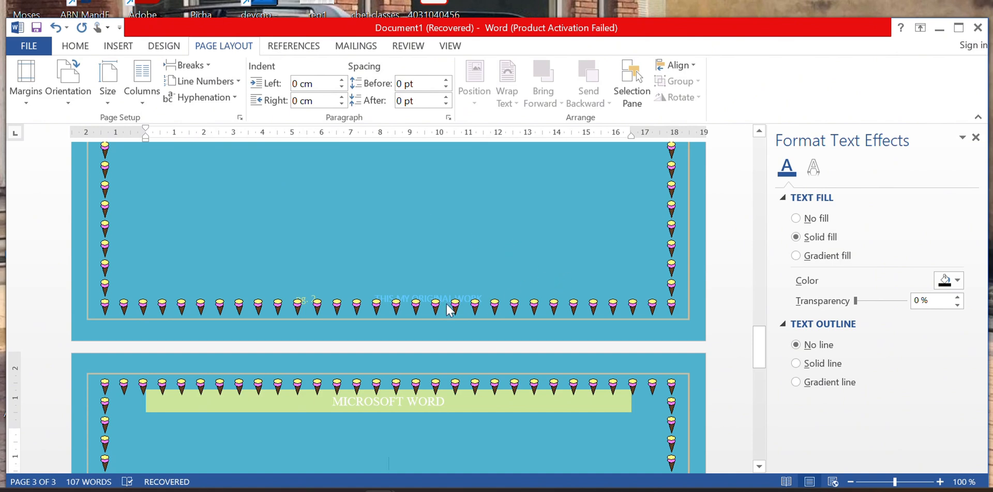
pyautogui.scroll(-15, 387, 296)
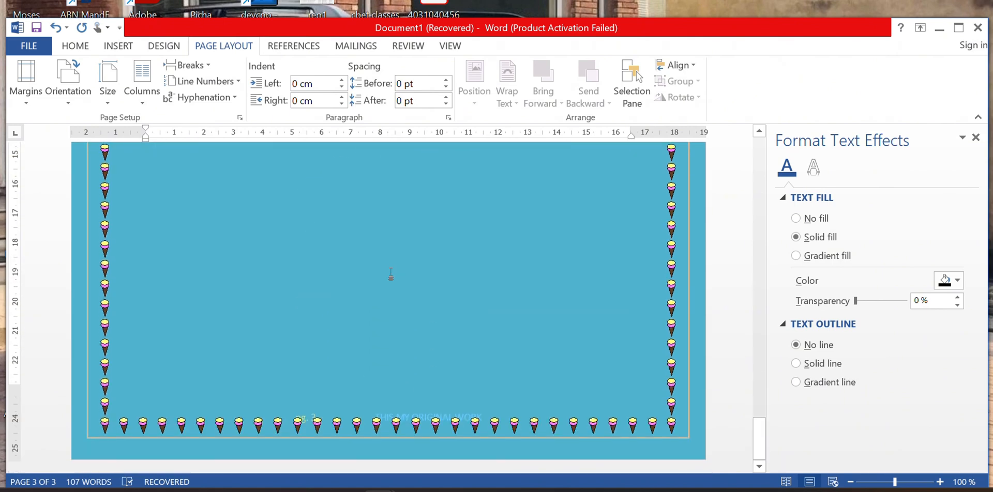
pyautogui.scroll(12, 378, 293)
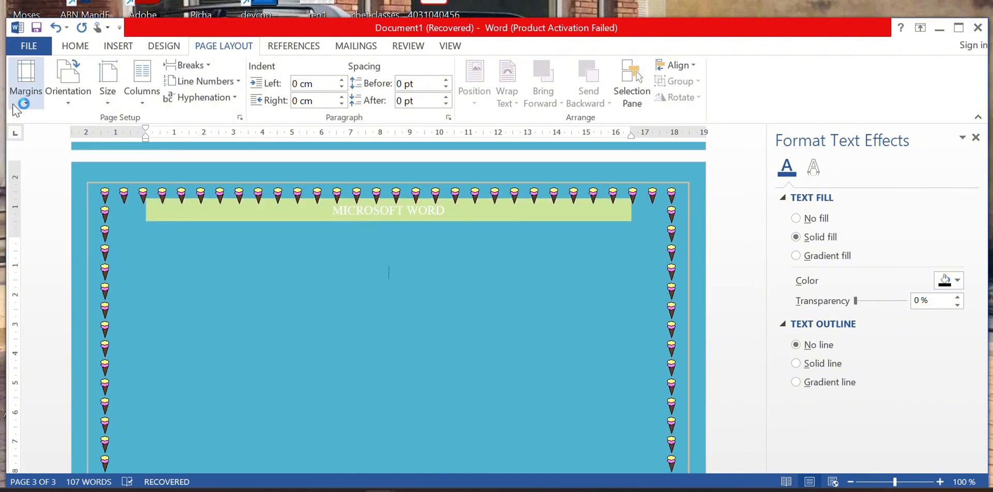
pyautogui.click(26, 82)
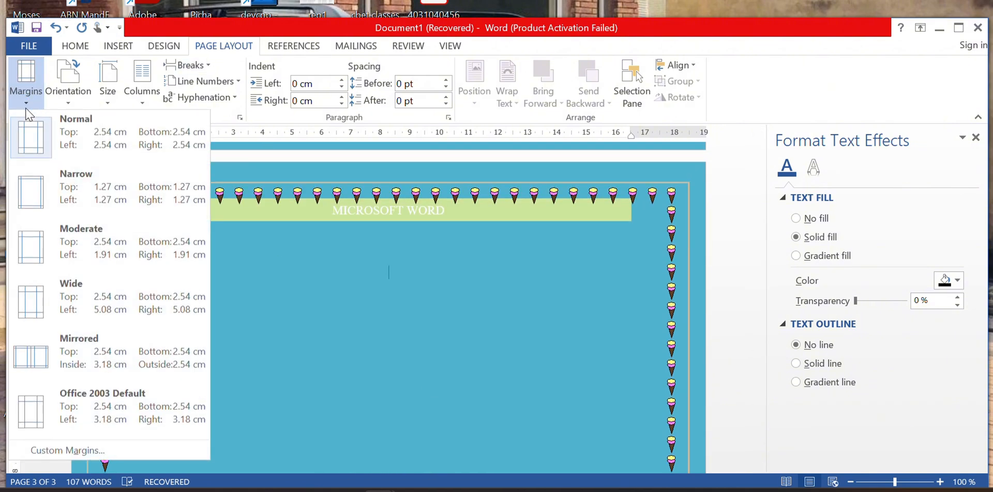
pyautogui.click(110, 151)
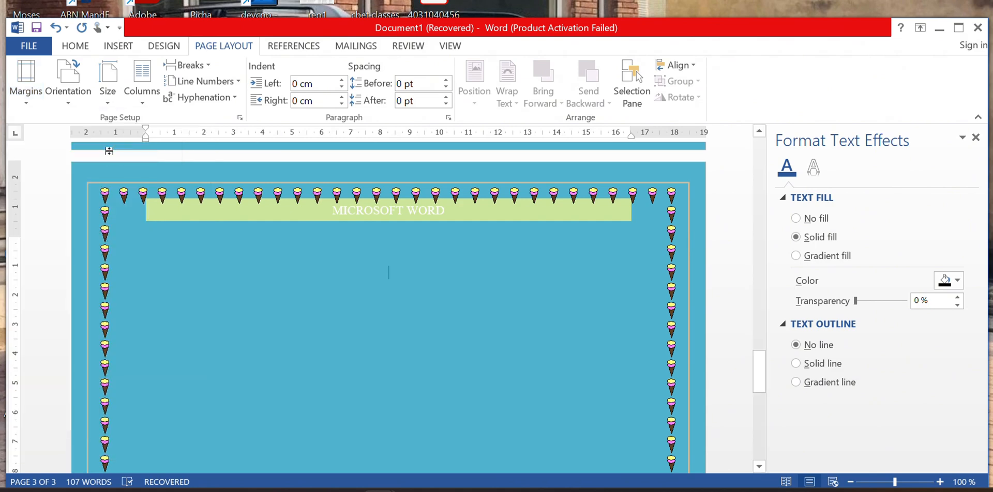
pyautogui.click(28, 102)
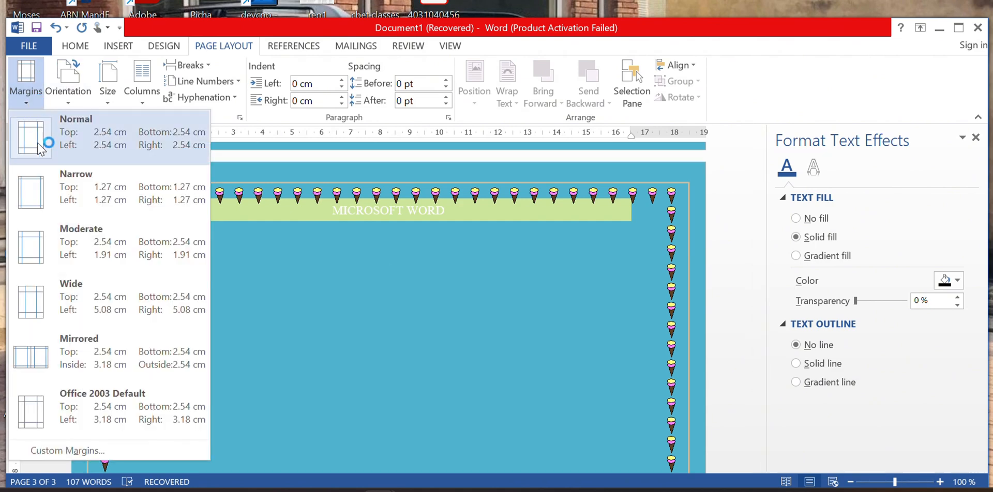
pyautogui.click(41, 193)
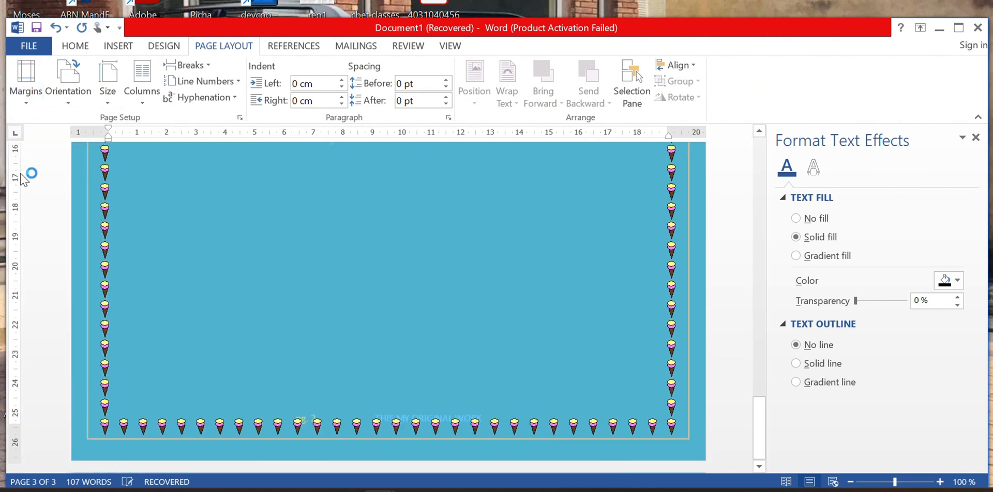
pyautogui.click(28, 106)
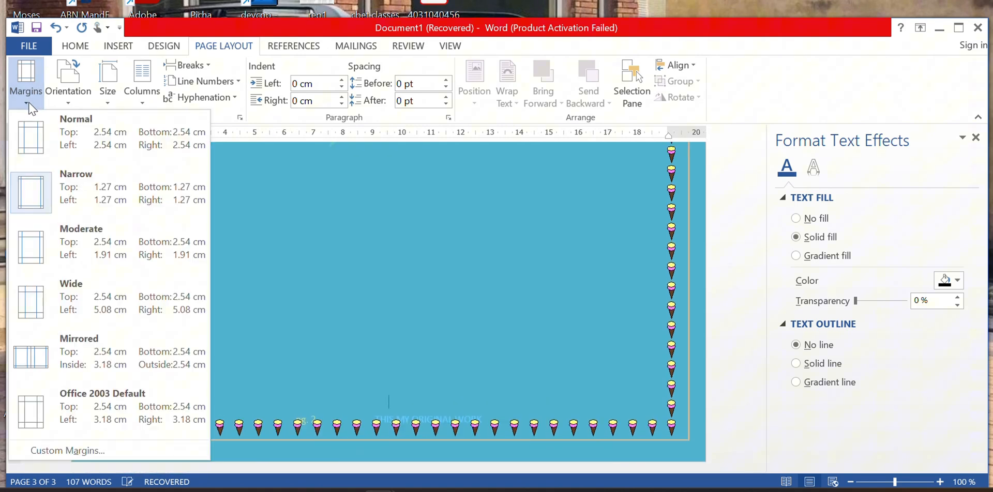
pyautogui.click(42, 218)
# Settle on Wide margins: 5.08 cm left and right, 2.54 cm top and bottom.
pyautogui.scroll(-1, 78, 295)
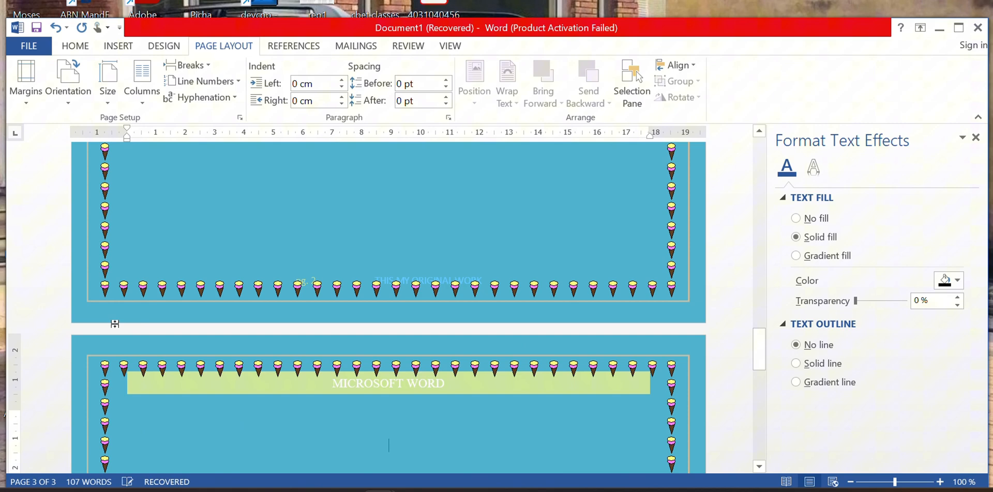
pyautogui.click(27, 101)
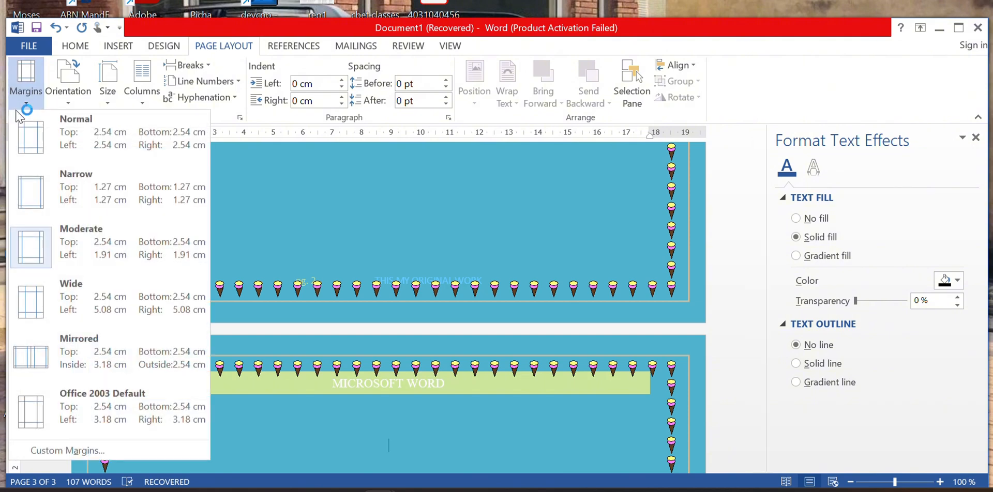
pyautogui.click(94, 323)
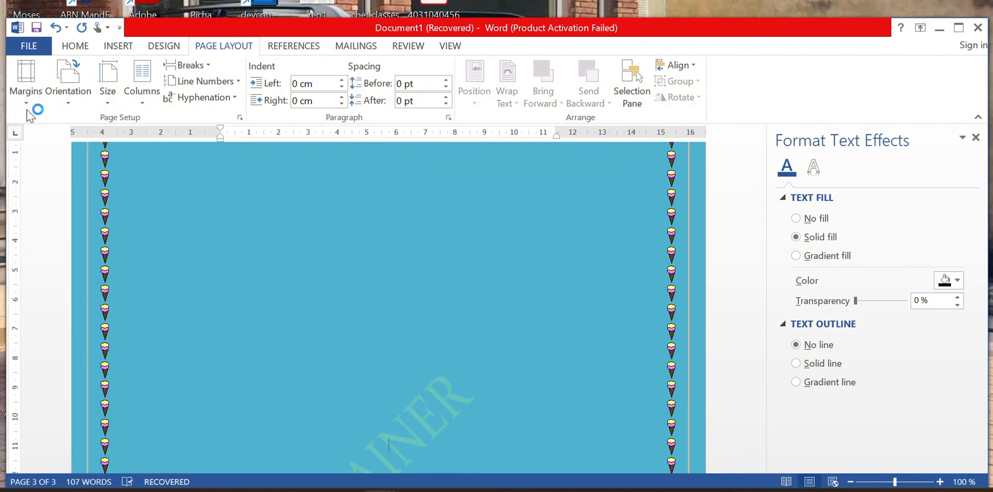
pyautogui.click(26, 91)
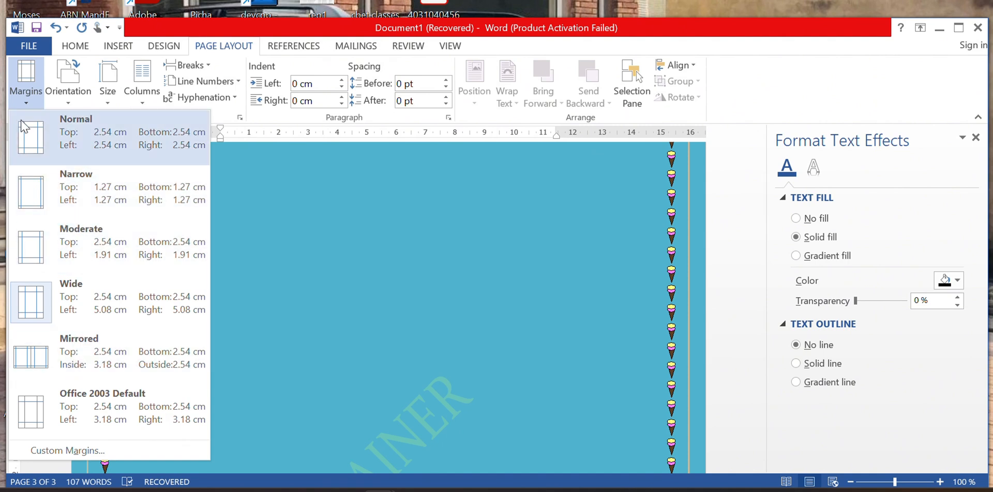
pyautogui.click(43, 219)
pyautogui.click(67, 83)
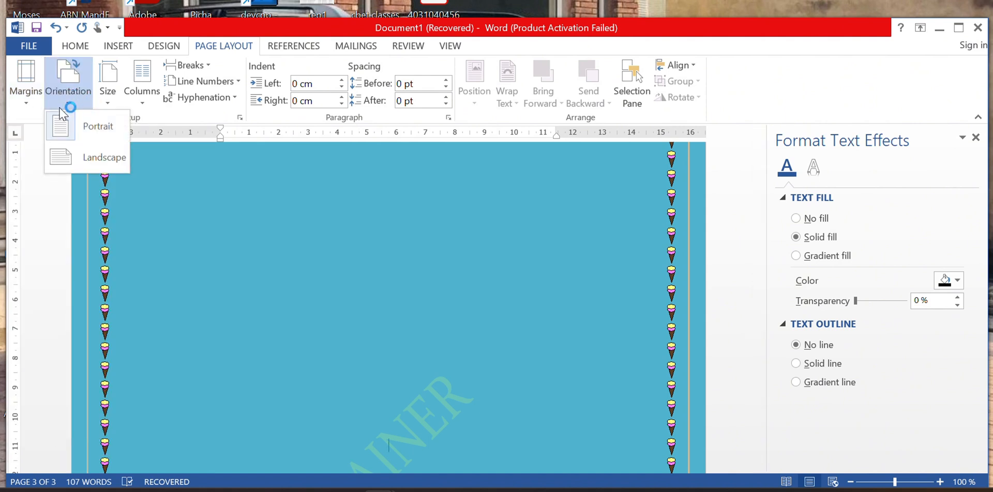
# Switch the page orientation from portrait to landscape.
pyautogui.click(67, 157)
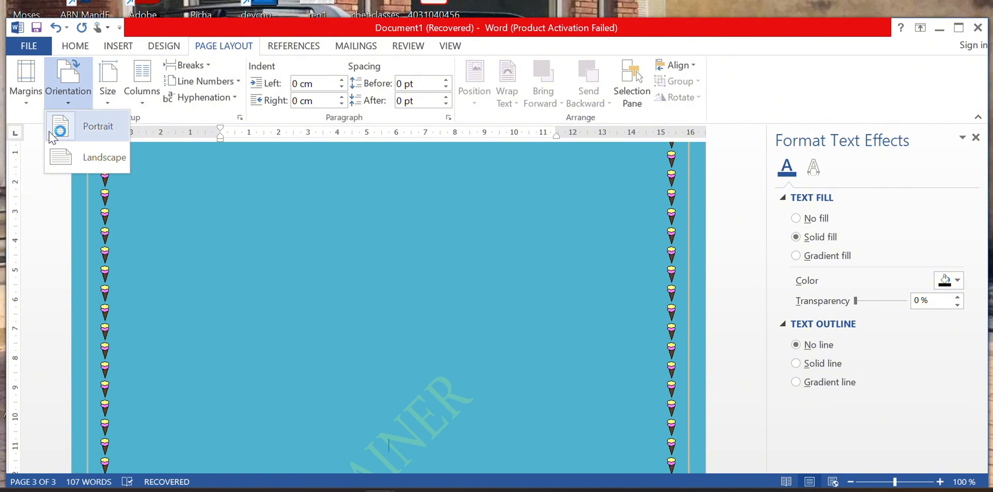
pyautogui.click(66, 155)
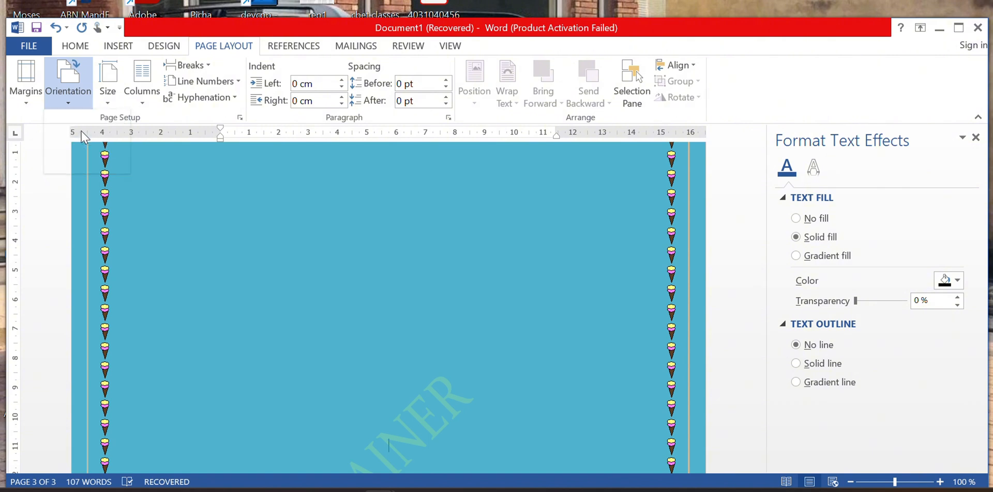
pyautogui.click(69, 96)
pyautogui.click(89, 167)
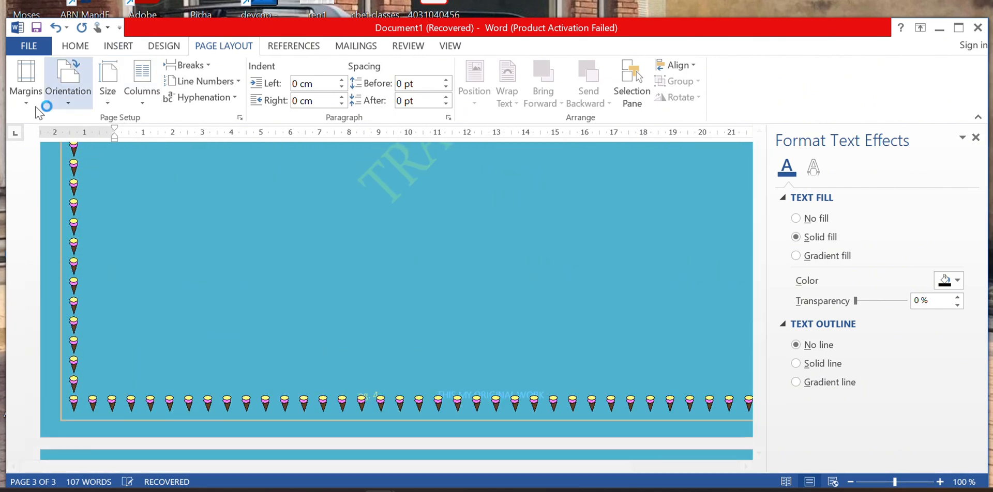
pyautogui.click(69, 93)
pyautogui.click(102, 100)
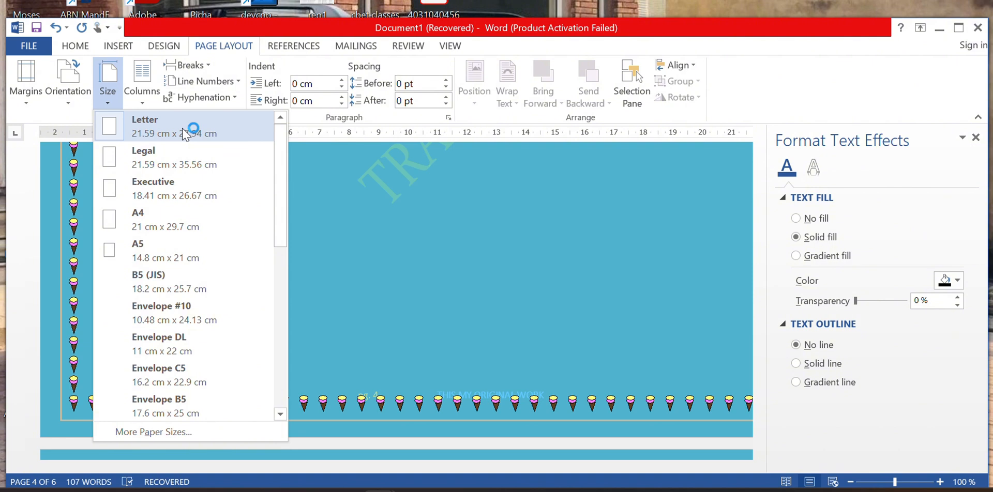
# Try Letter, A5 and B5 (JIS) paper sizes, ending on A4 (21 × 29.7 cm).
pyautogui.click(184, 133)
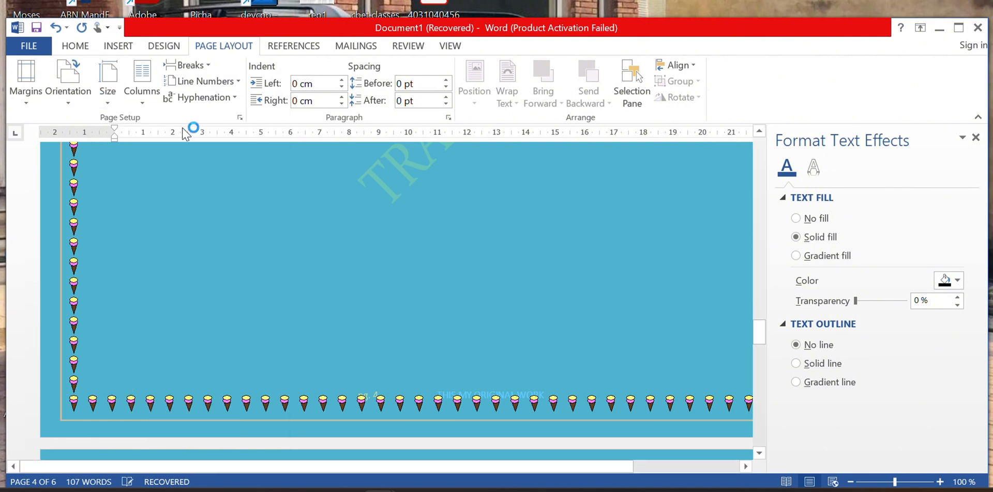
pyautogui.click(108, 105)
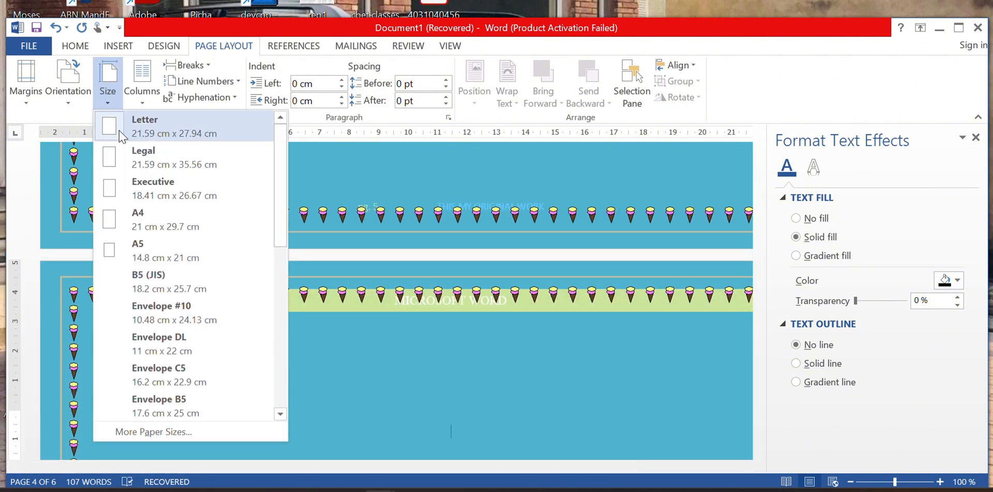
pyautogui.click(148, 219)
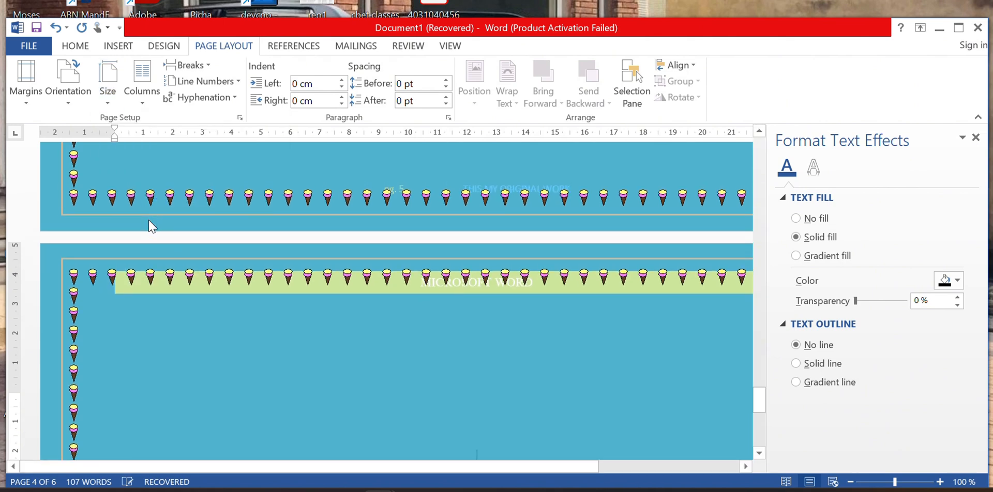
pyautogui.click(112, 102)
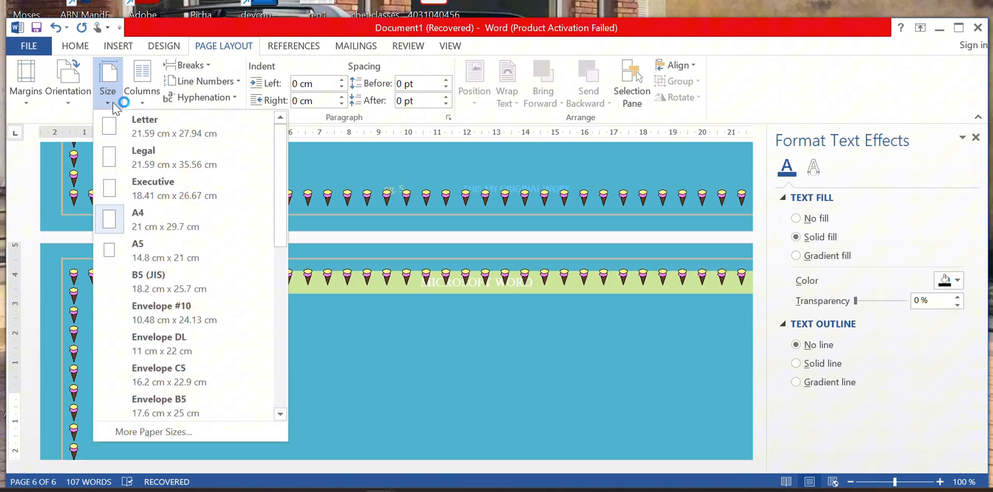
pyautogui.click(135, 253)
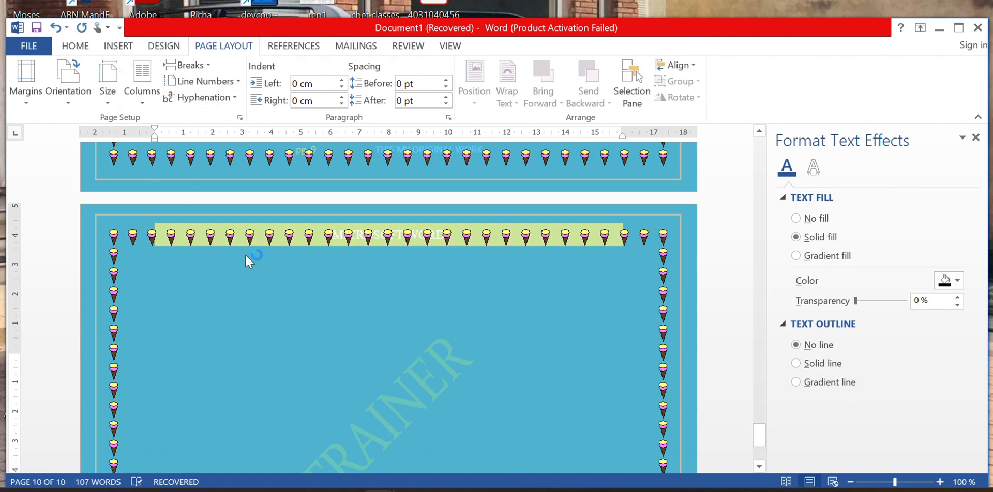
pyautogui.scroll(-5, 256, 302)
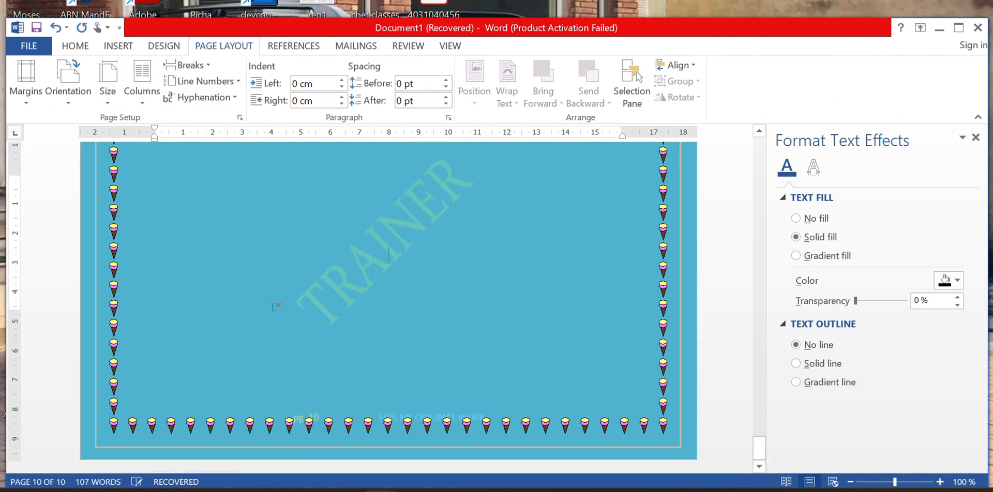
pyautogui.scroll(8, 272, 306)
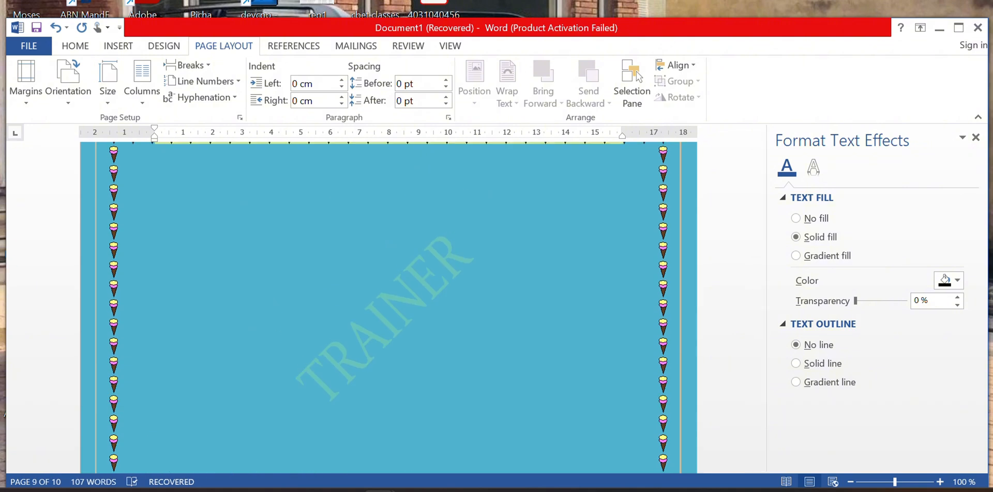
pyautogui.click(108, 98)
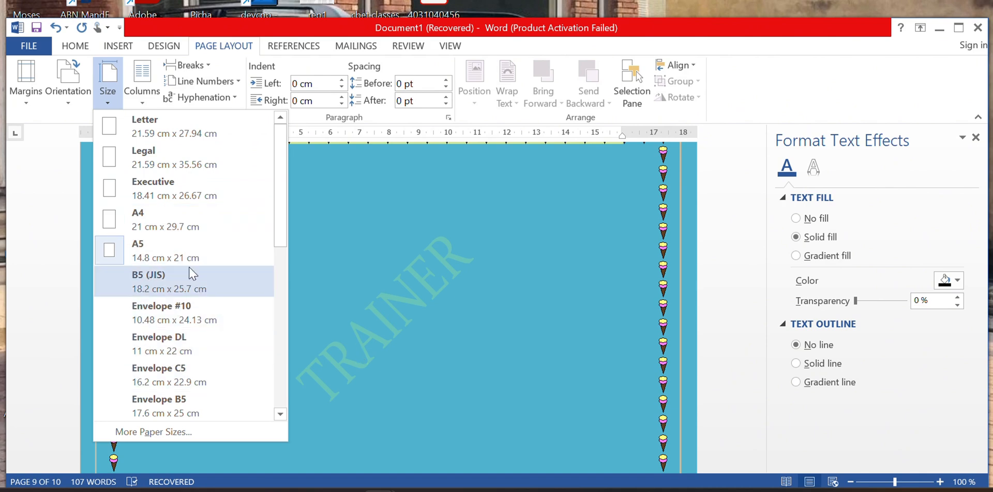
pyautogui.click(220, 284)
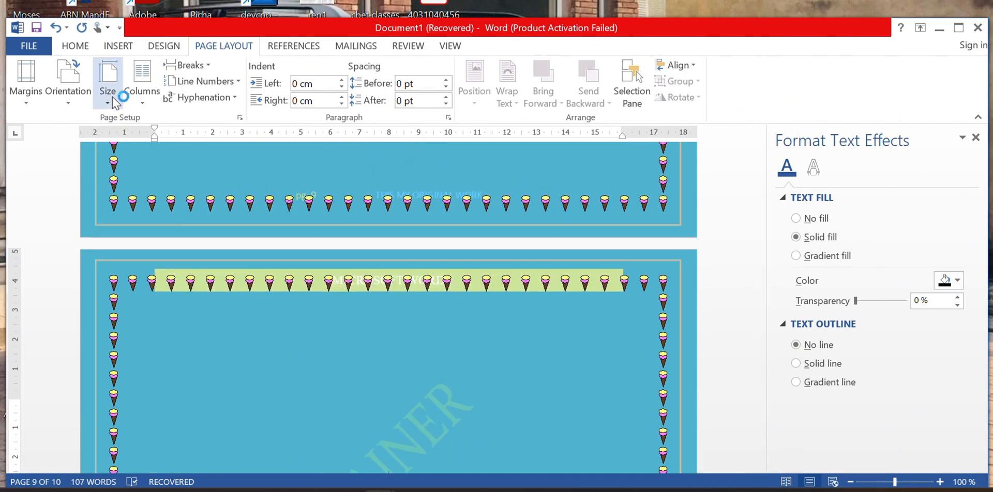
pyautogui.click(113, 97)
pyautogui.click(137, 219)
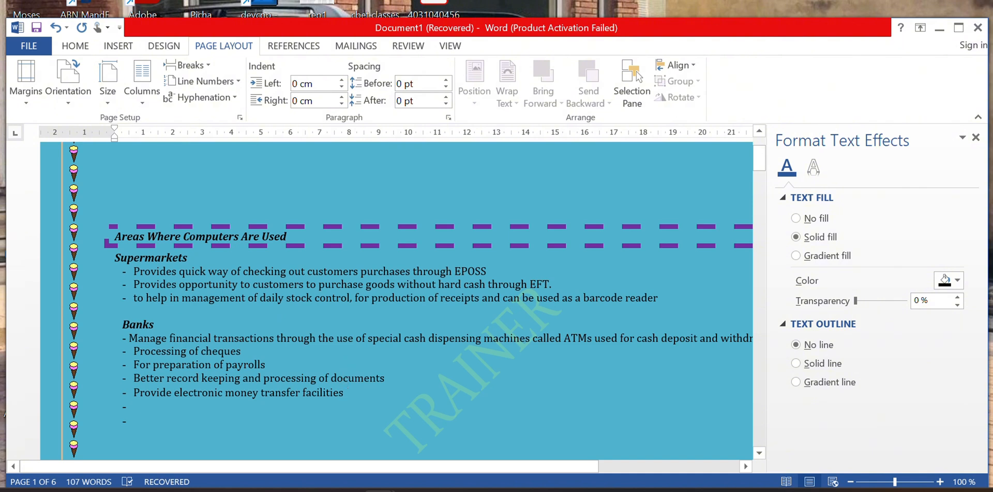
# Select the Supermarkets and Banks notes and bring up the Columns presets.
pyautogui.moveTo(346, 392); pyautogui.dragTo(10, 228)
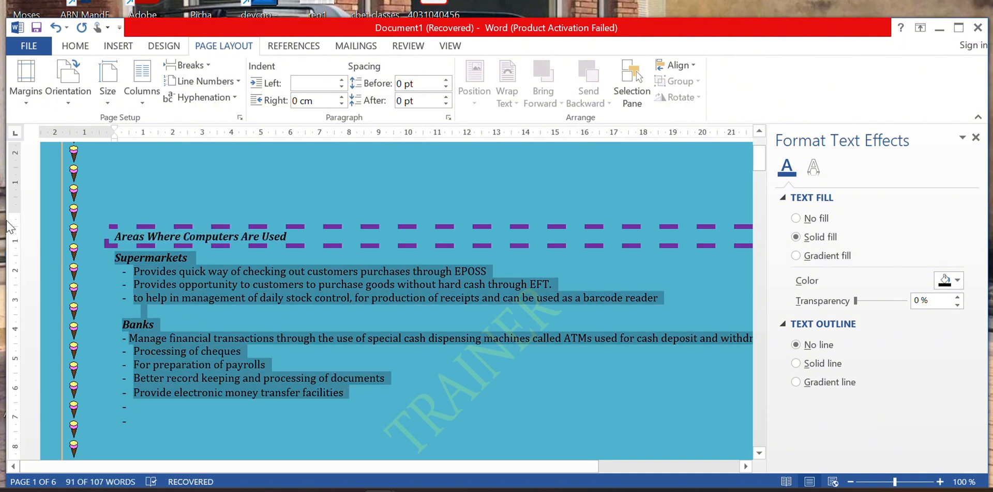
pyautogui.click(141, 103)
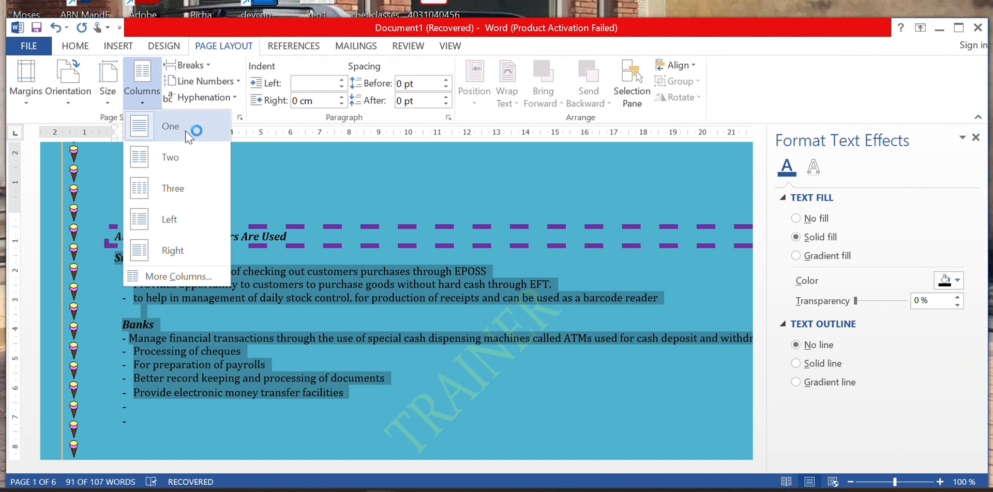